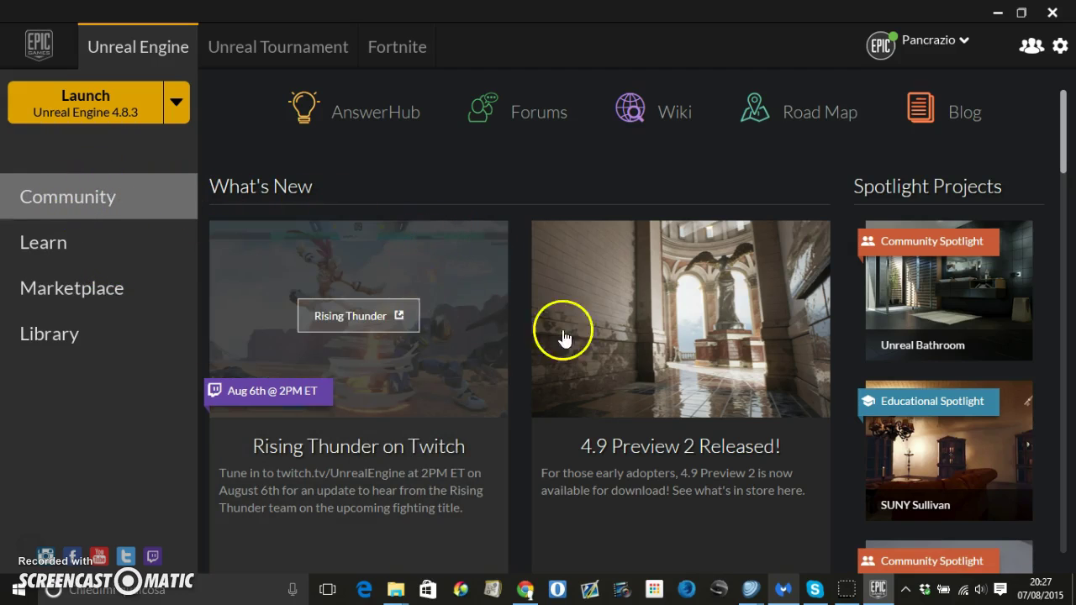
Browse down and back up through the current Unreal Engine page.
click(557, 307)
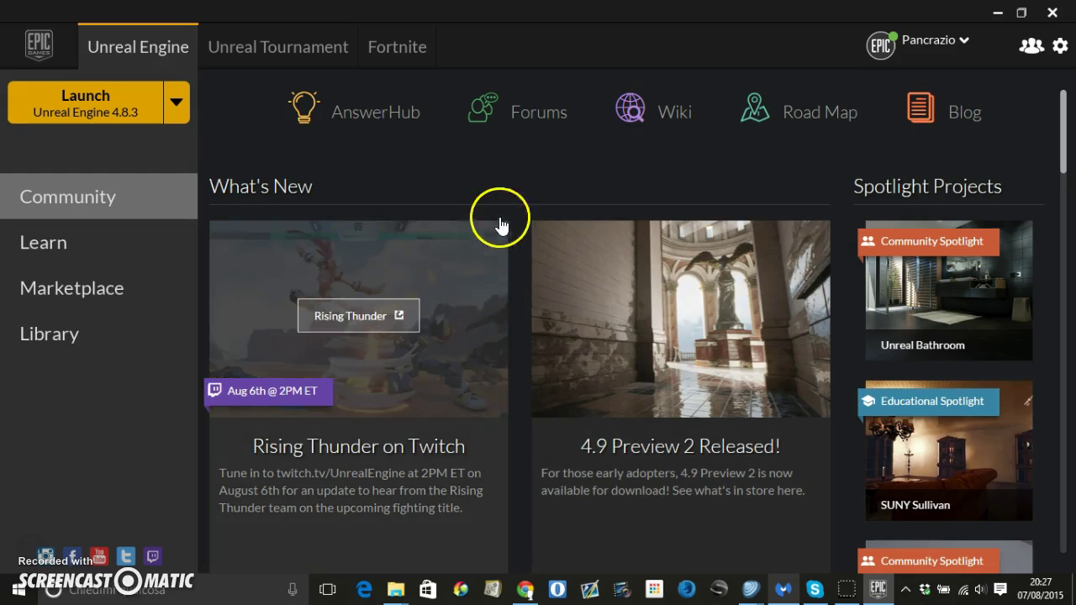
scroll(513, 170, down, 1)
scroll(514, 169, down, 2)
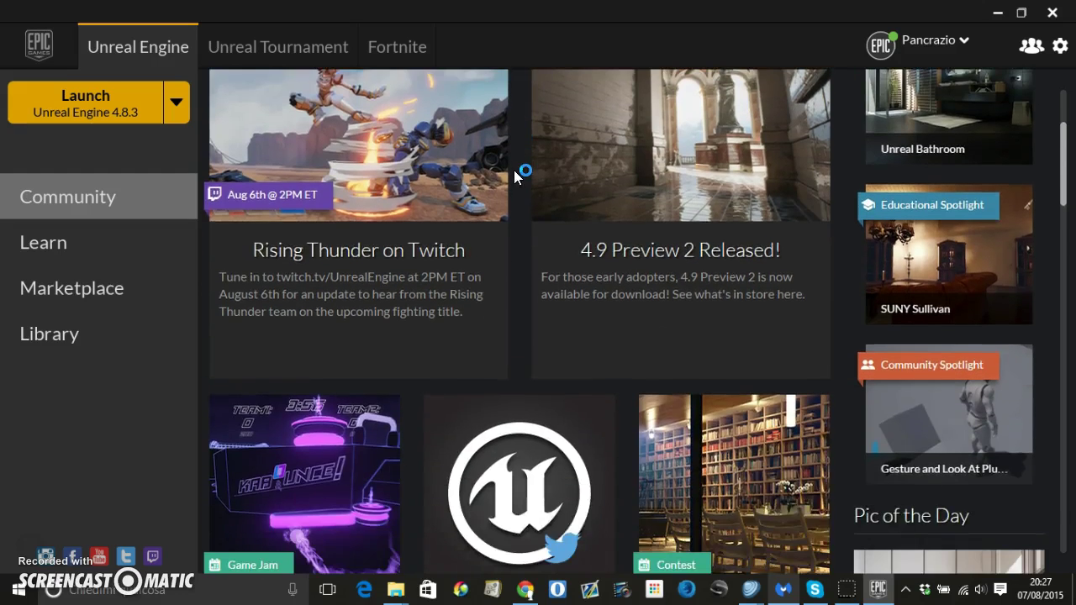
scroll(514, 170, down, 3)
scroll(513, 172, down, 1)
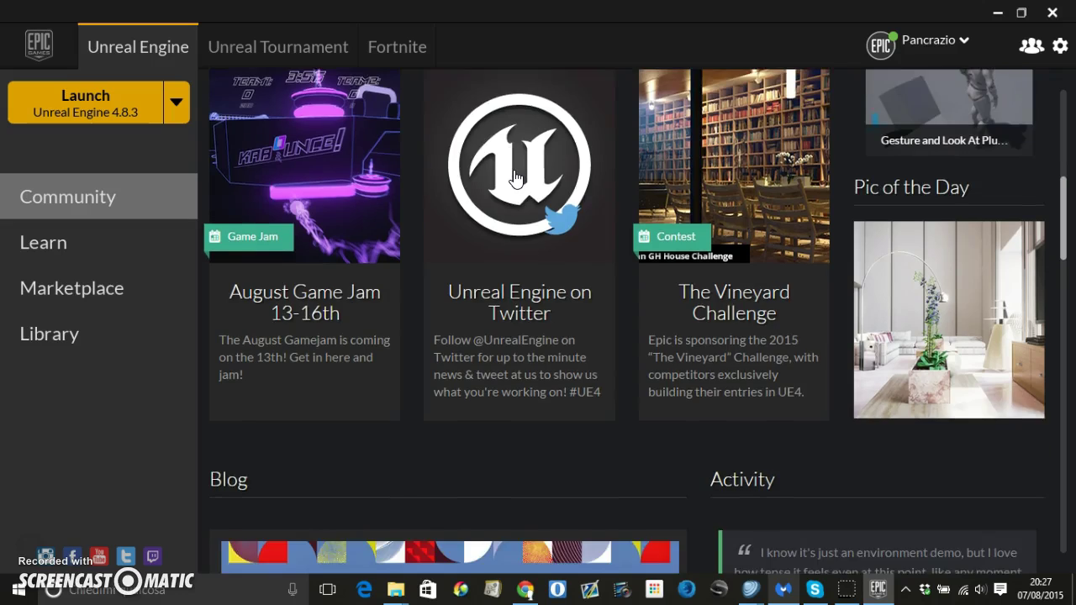
scroll(514, 171, down, 2)
scroll(514, 171, down, 2)
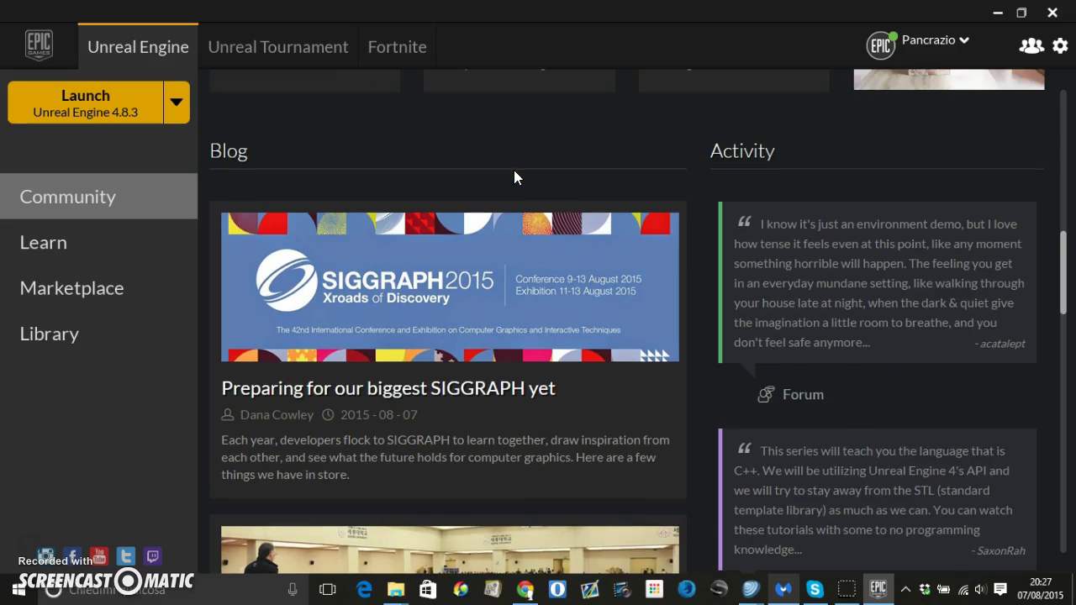
scroll(515, 176, down, 2)
scroll(515, 177, down, 2)
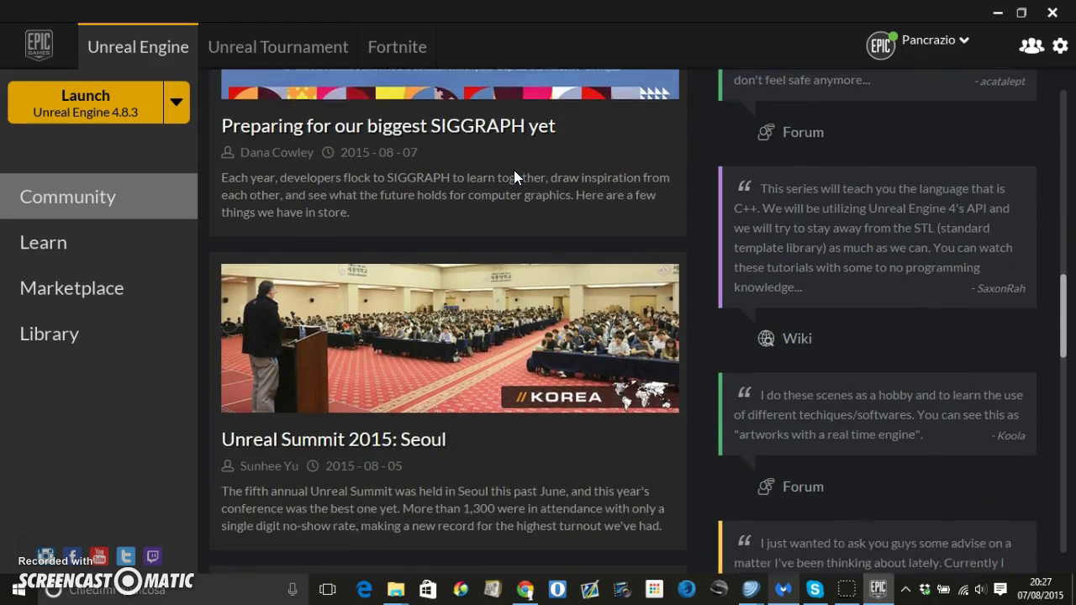
scroll(515, 177, down, 3)
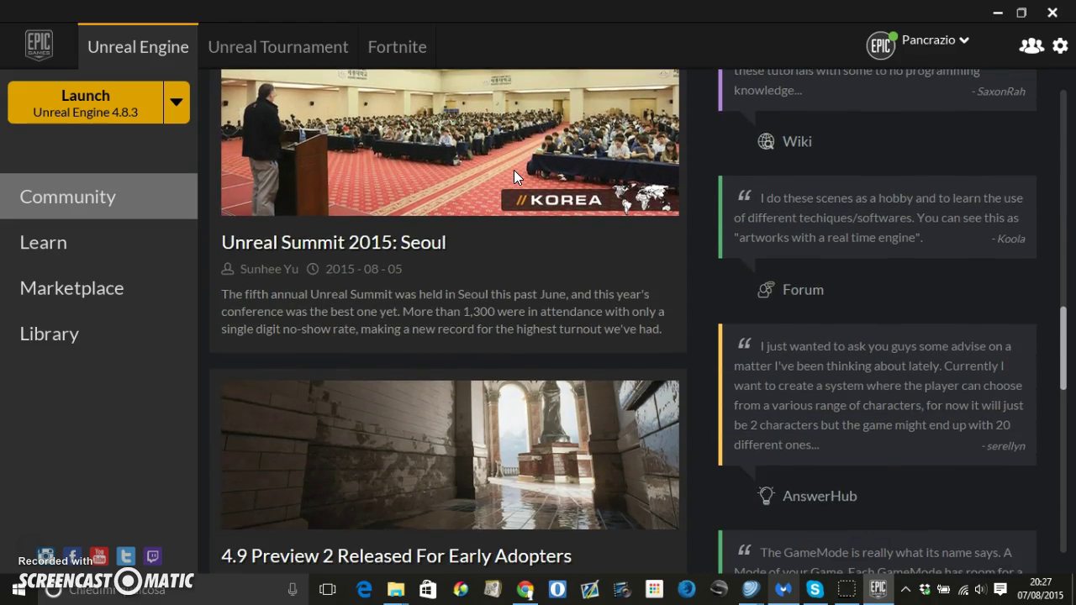
scroll(514, 170, down, 4)
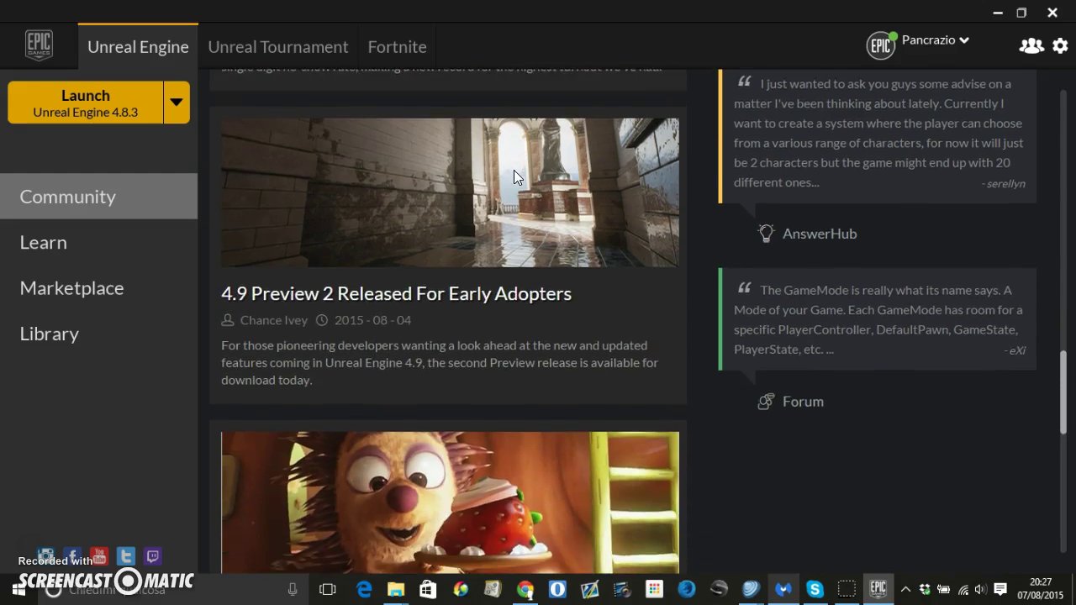
scroll(514, 169, down, 1)
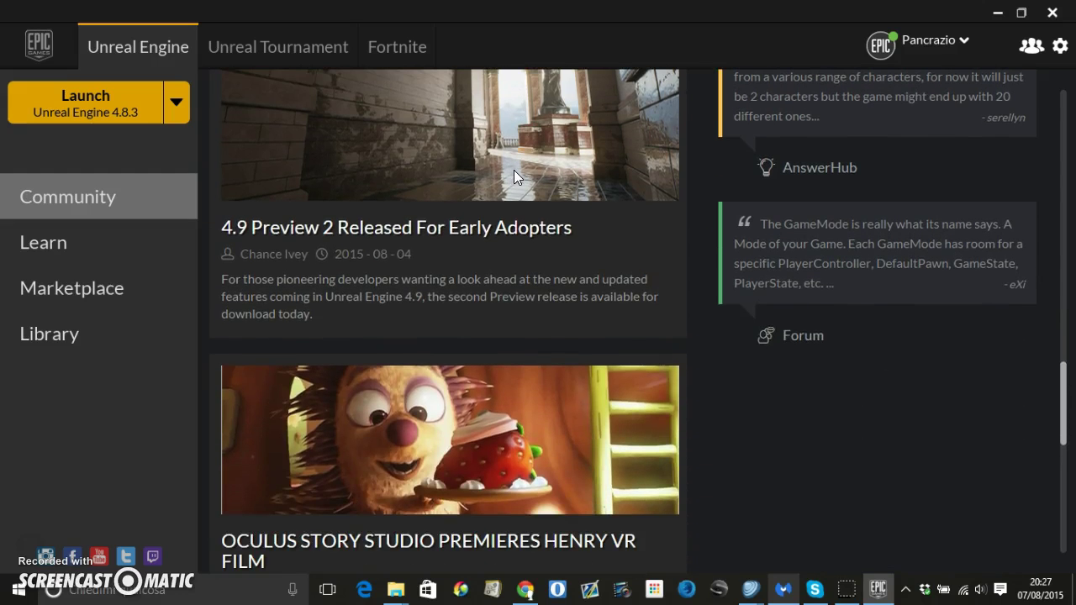
scroll(514, 170, down, 2)
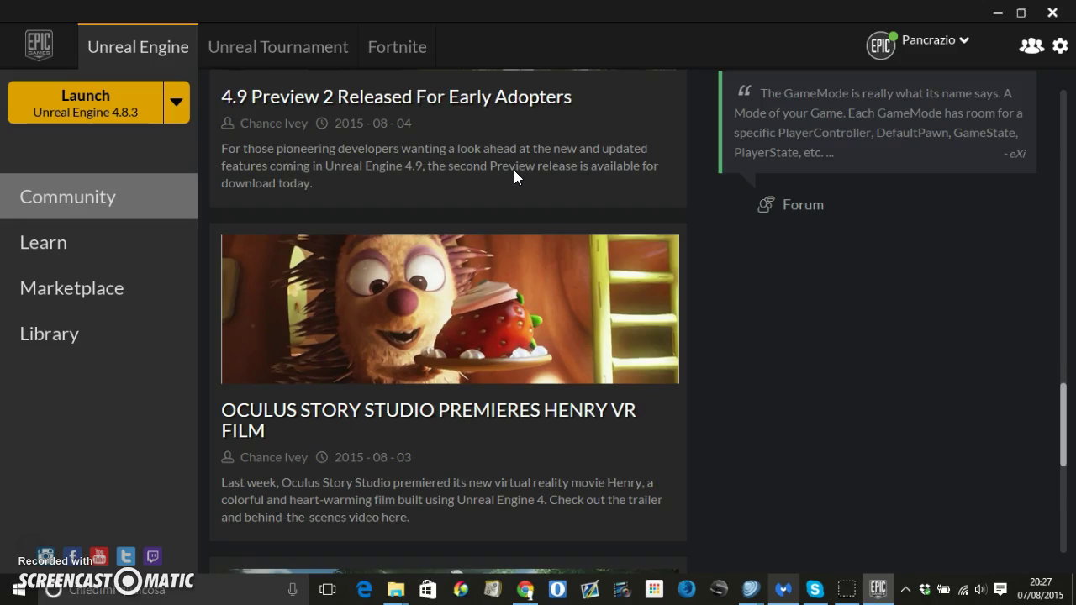
scroll(513, 169, down, 3)
scroll(514, 170, down, 1)
scroll(513, 169, up, 2)
scroll(513, 170, up, 3)
scroll(513, 169, down, 1)
scroll(514, 170, down, 7)
scroll(514, 170, up, 4)
scroll(514, 170, up, 5)
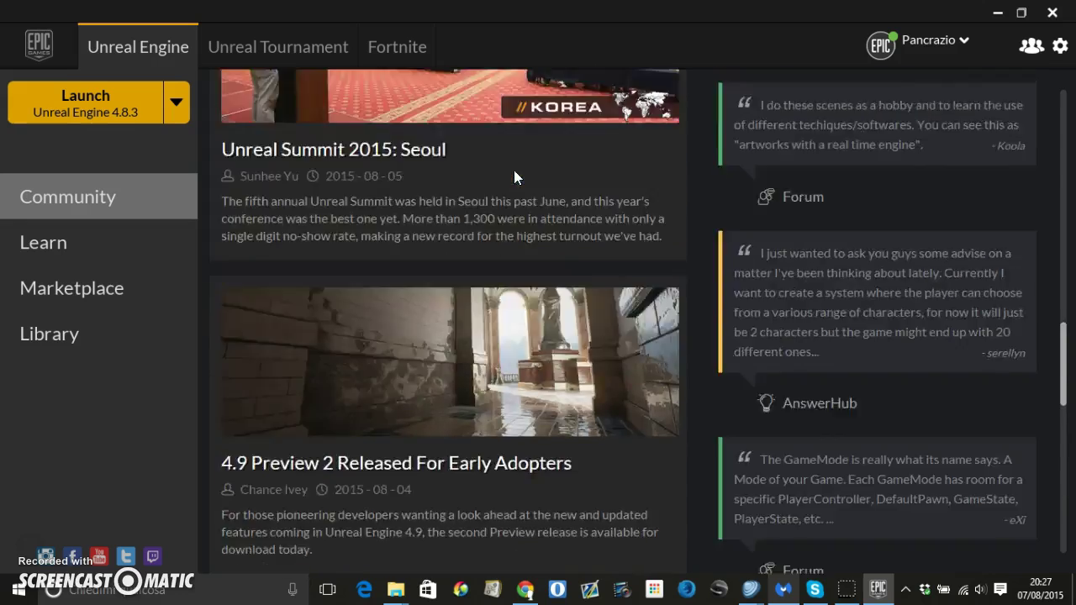
scroll(514, 170, up, 5)
scroll(513, 170, up, 2)
Go to the Learn page and scroll down to Broaden Your Horizons and Engine Feature Samples.
click(74, 234)
click(74, 233)
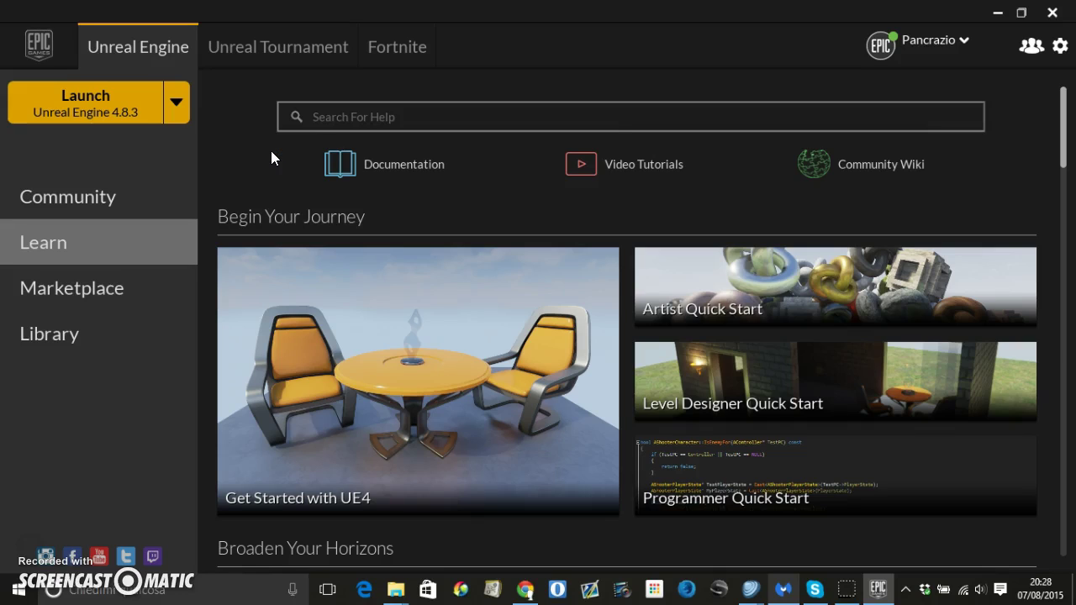
scroll(270, 151, down, 3)
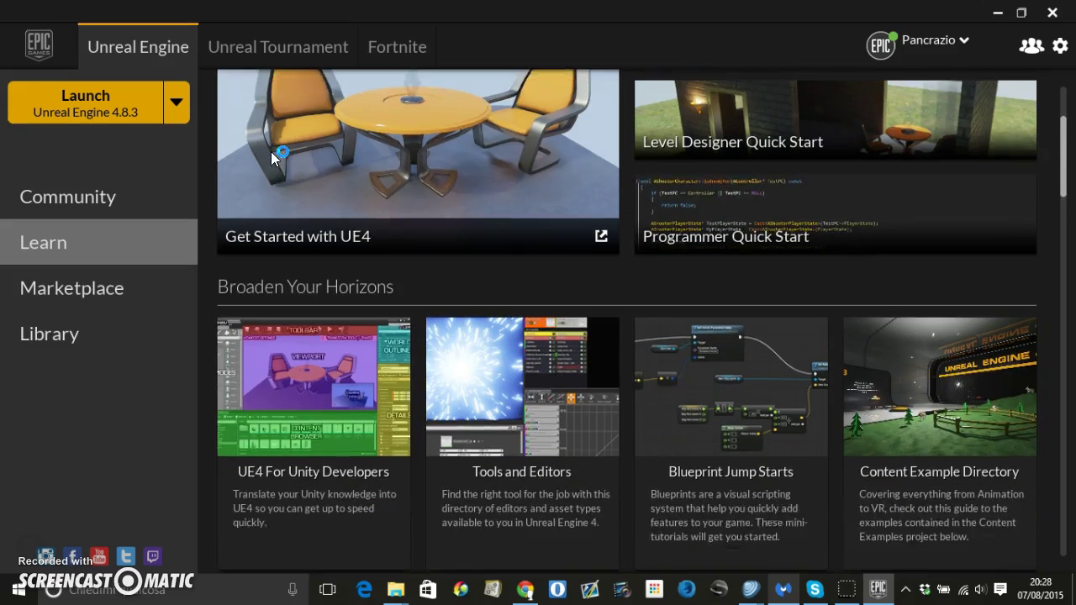
scroll(270, 151, down, 2)
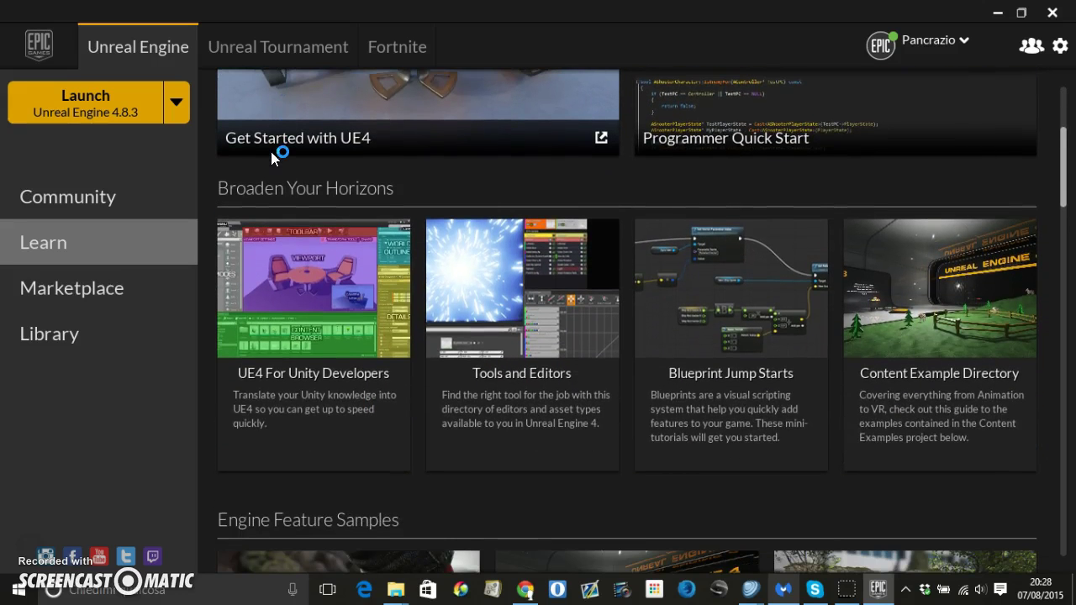
scroll(271, 151, down, 1)
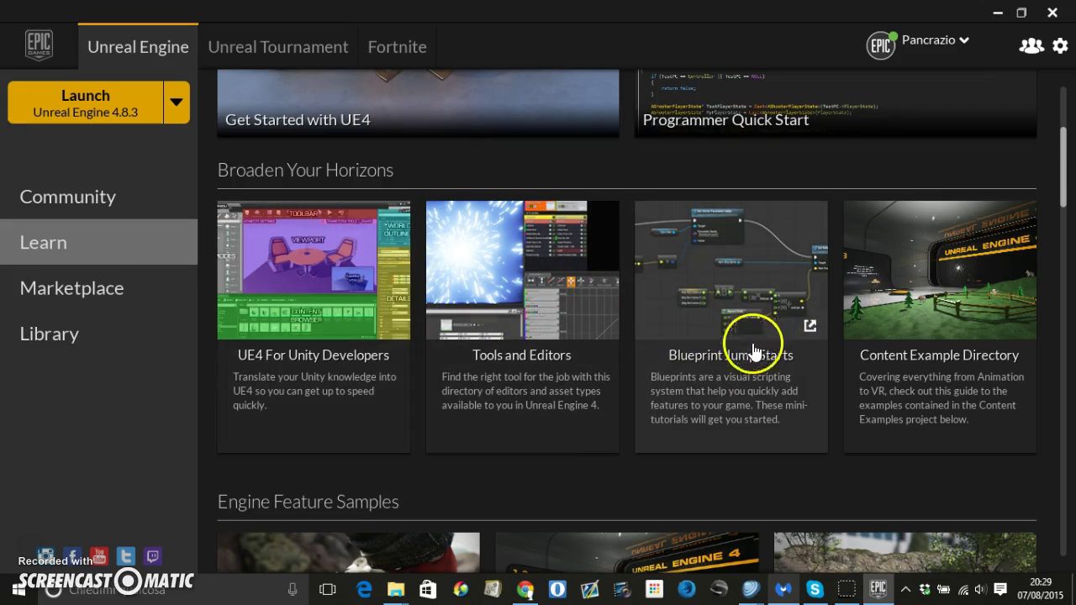
scroll(699, 477, down, 2)
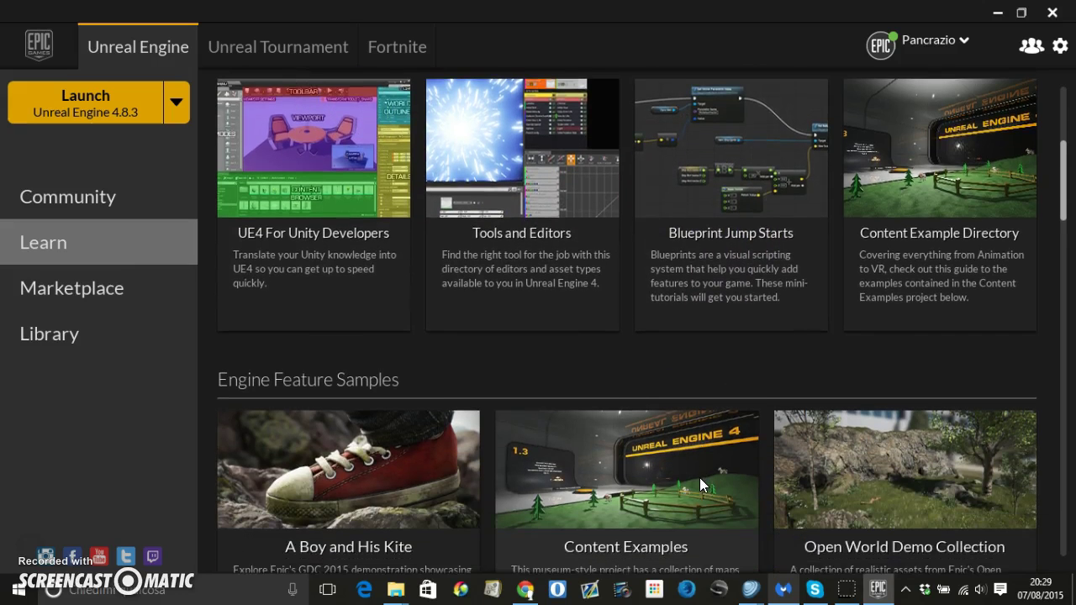
scroll(699, 478, down, 2)
Scroll through the sample projects from Sun Temple to A Boy and His Kite, and select Reflections.
scroll(699, 478, down, 2)
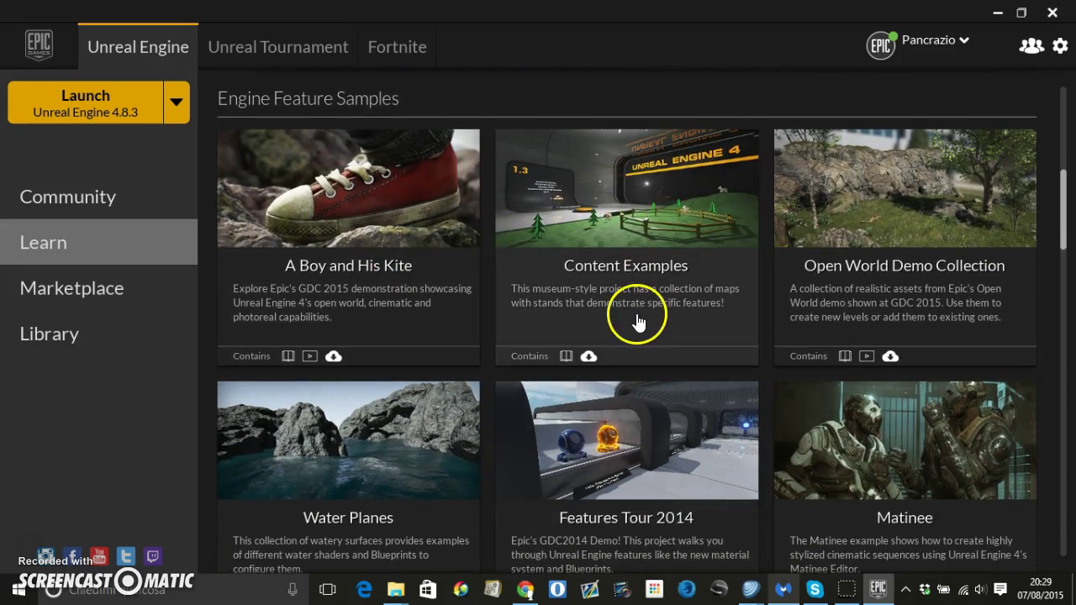
scroll(634, 325, down, 2)
scroll(635, 325, down, 1)
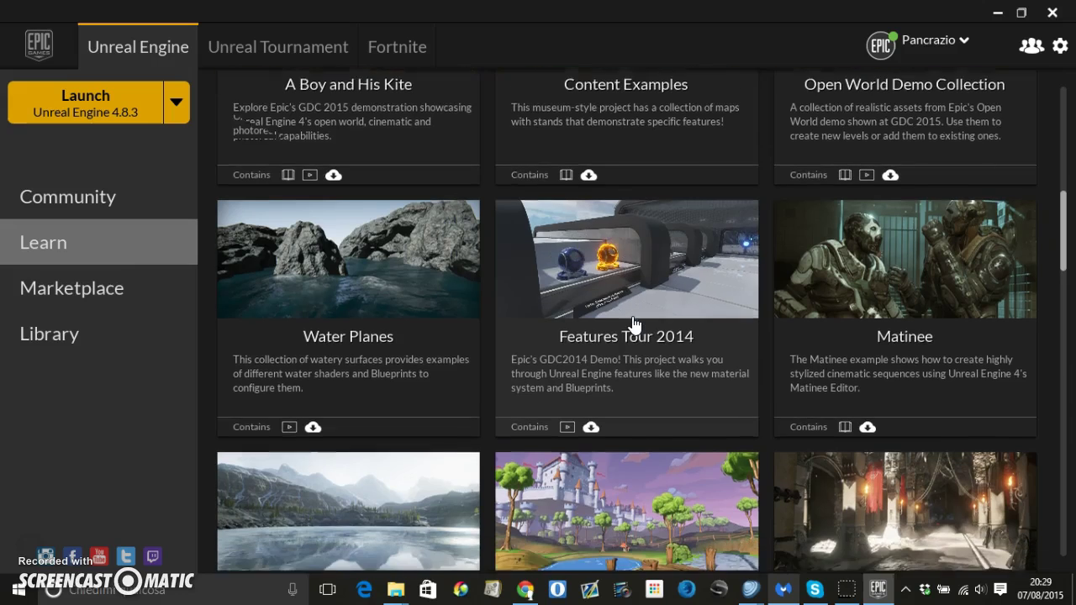
scroll(634, 325, down, 2)
scroll(634, 325, down, 2)
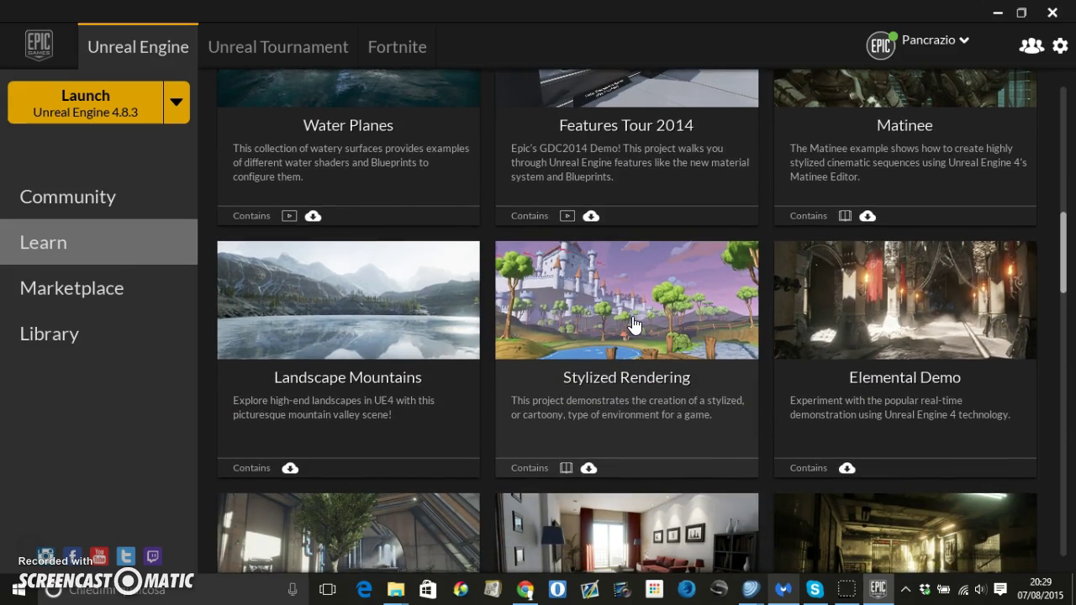
scroll(635, 325, down, 2)
scroll(635, 325, down, 2)
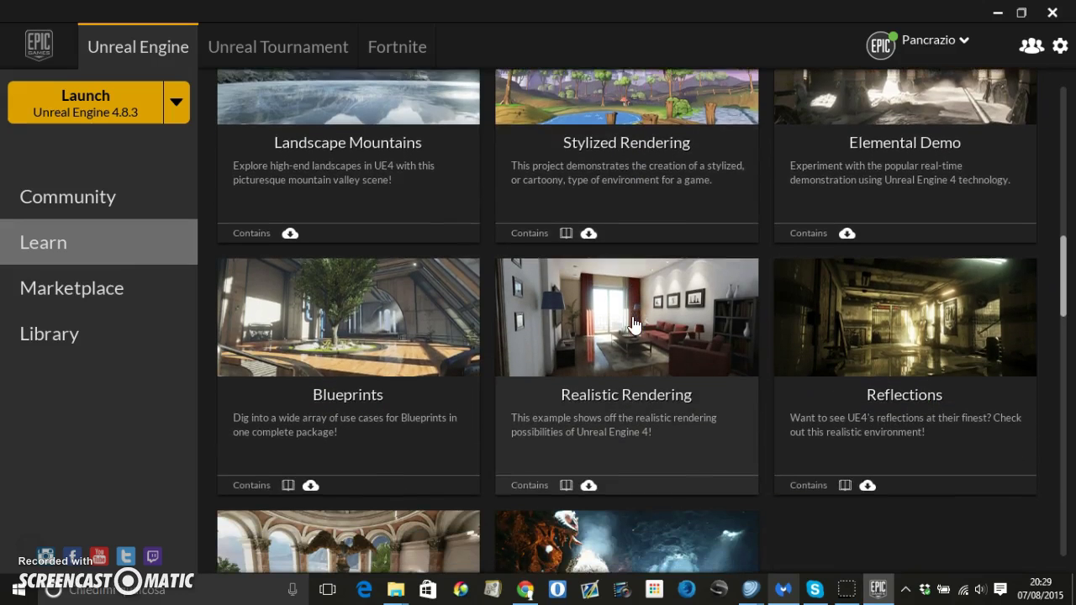
scroll(608, 328, down, 2)
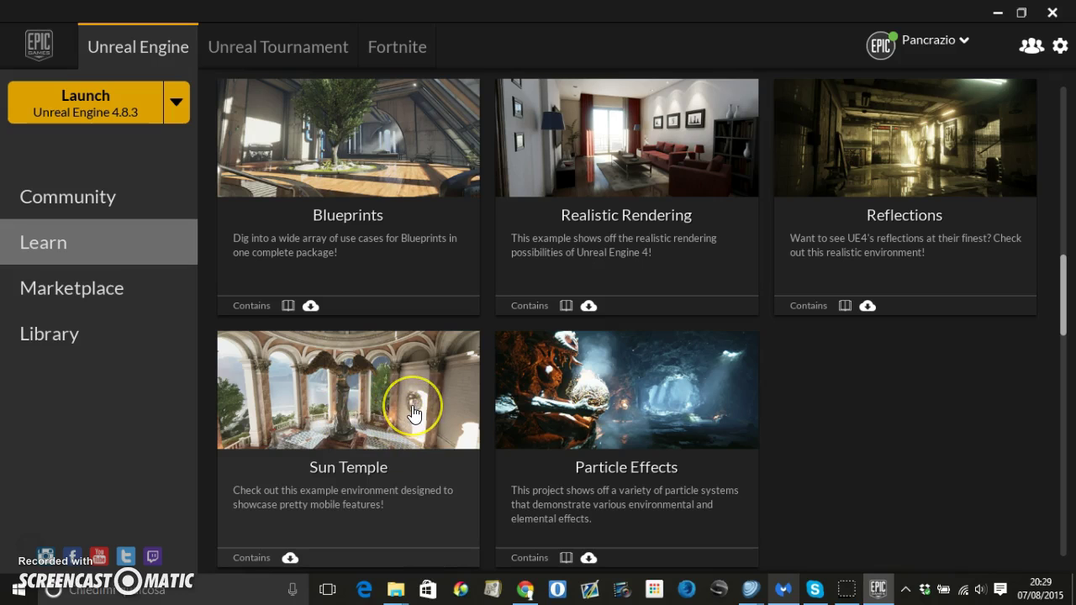
scroll(413, 414, up, 1)
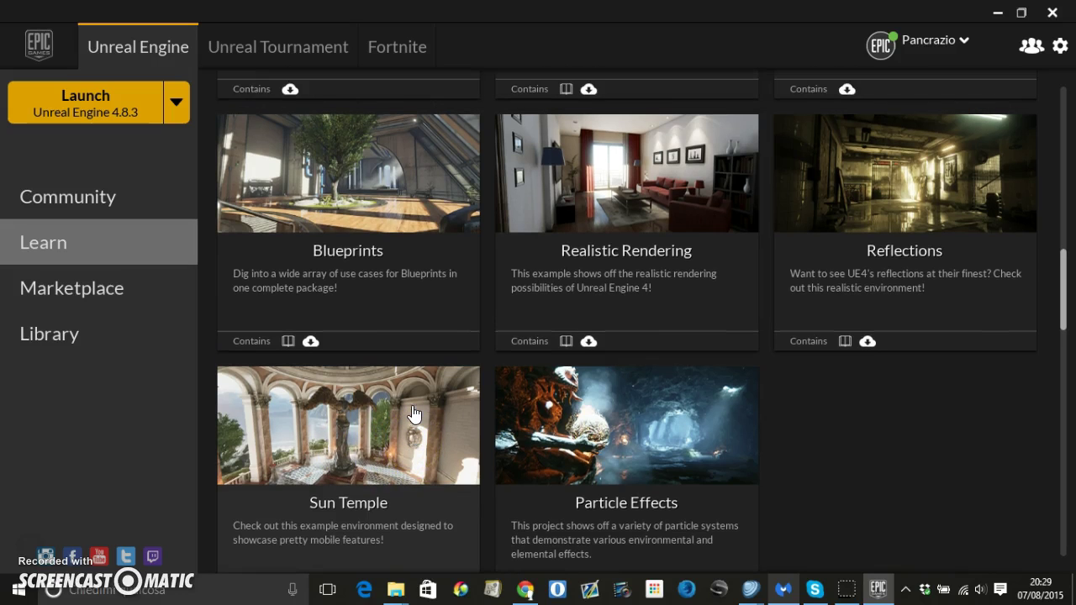
scroll(413, 414, up, 5)
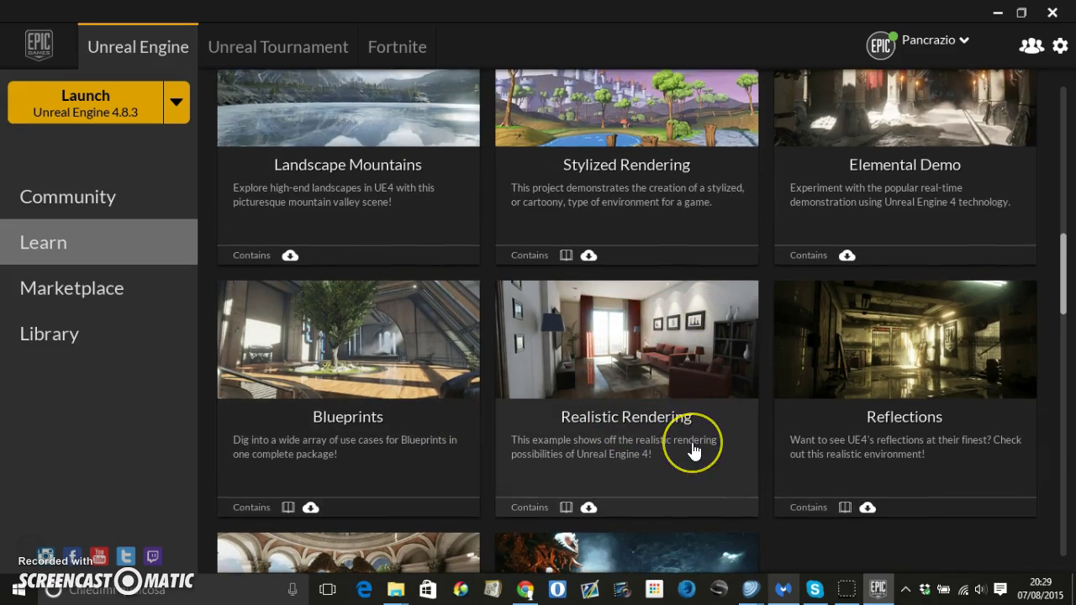
scroll(692, 450, up, 1)
scroll(691, 449, up, 1)
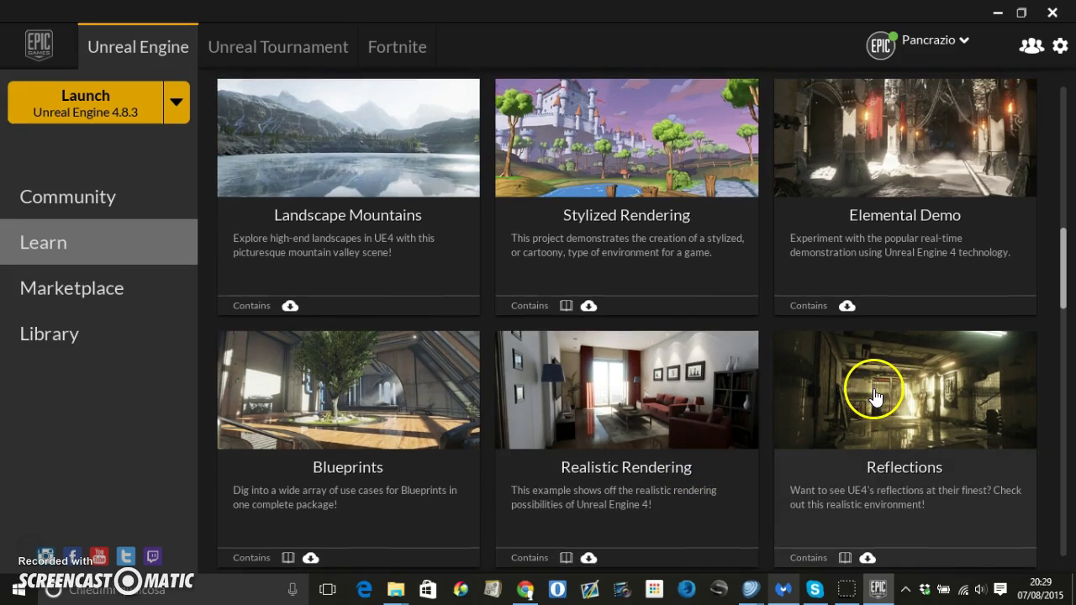
click(894, 382)
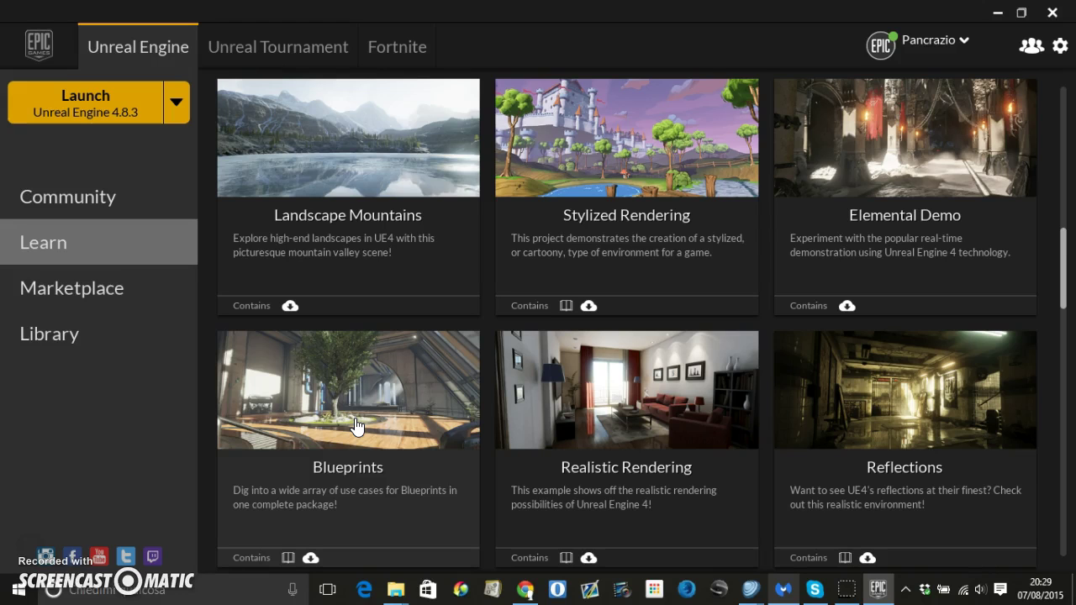
Return to the top of the Learn page and switch to the Marketplace.
scroll(356, 426, up, 1)
scroll(504, 422, up, 2)
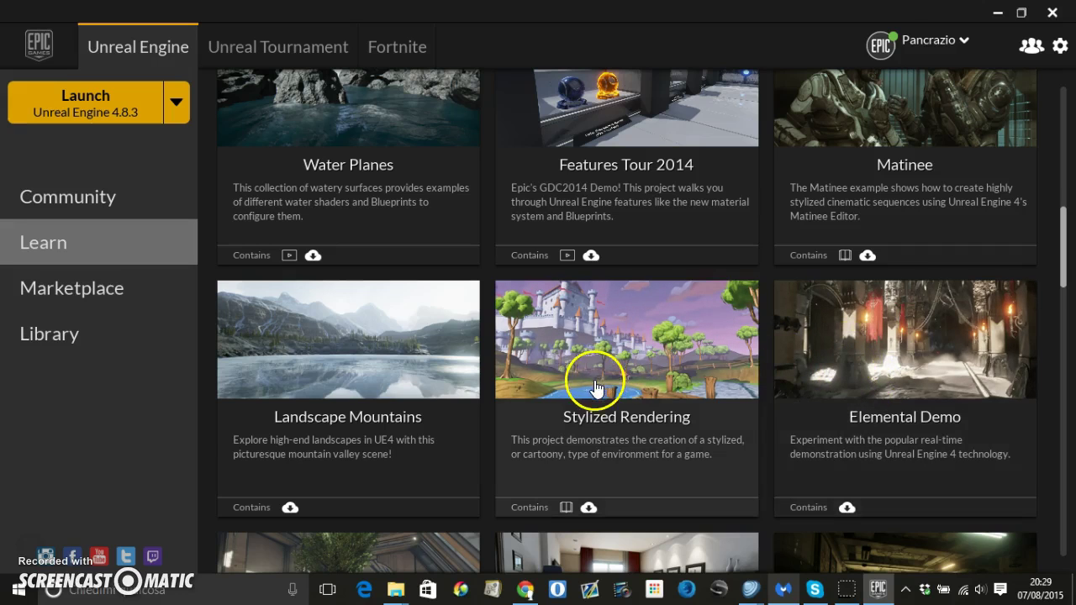
scroll(594, 387, up, 1)
scroll(605, 370, up, 2)
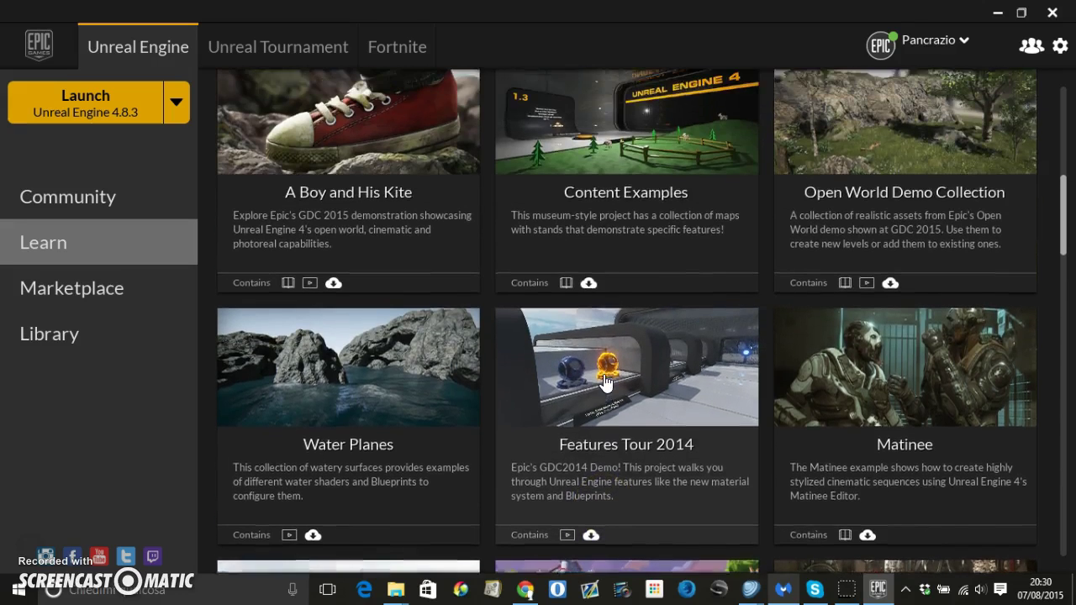
scroll(605, 382, up, 1)
click(90, 296)
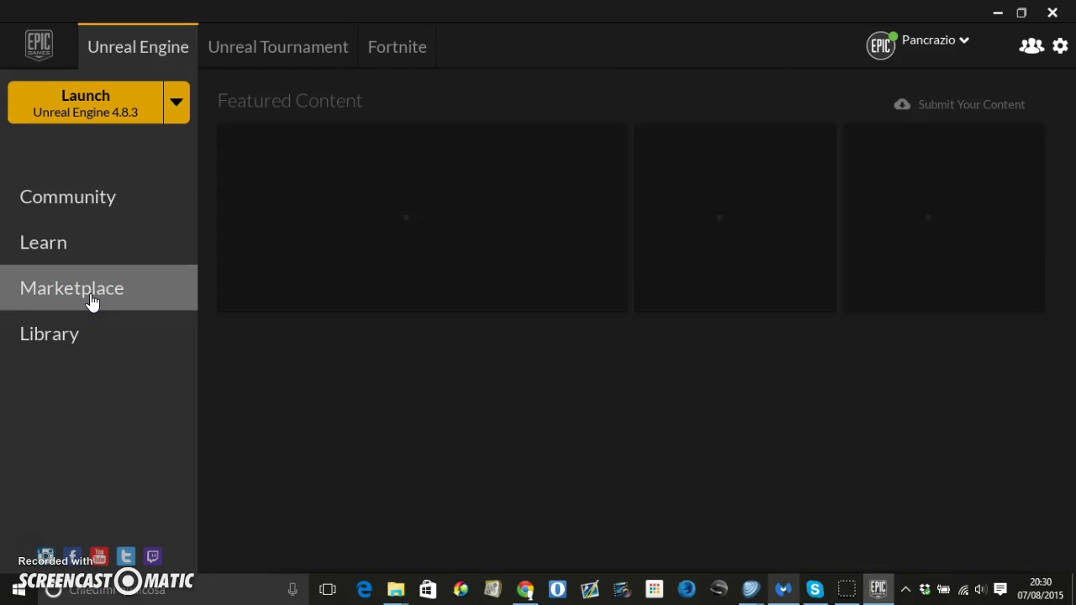
Scroll down through the Marketplace Environments packs, such as Tropic Islands (€86.51).
click(292, 331)
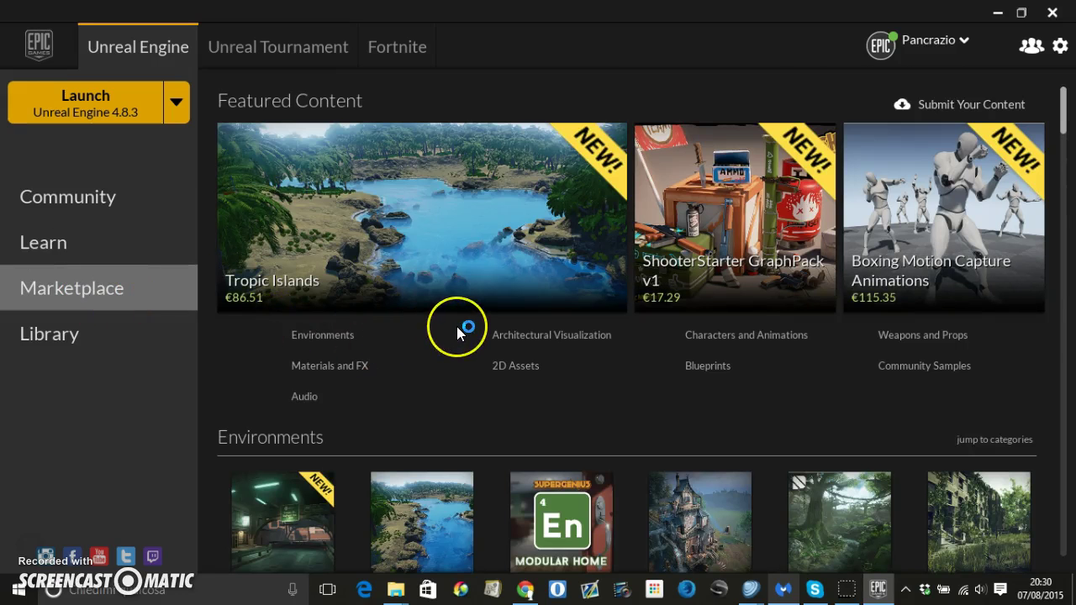
scroll(457, 326, down, 3)
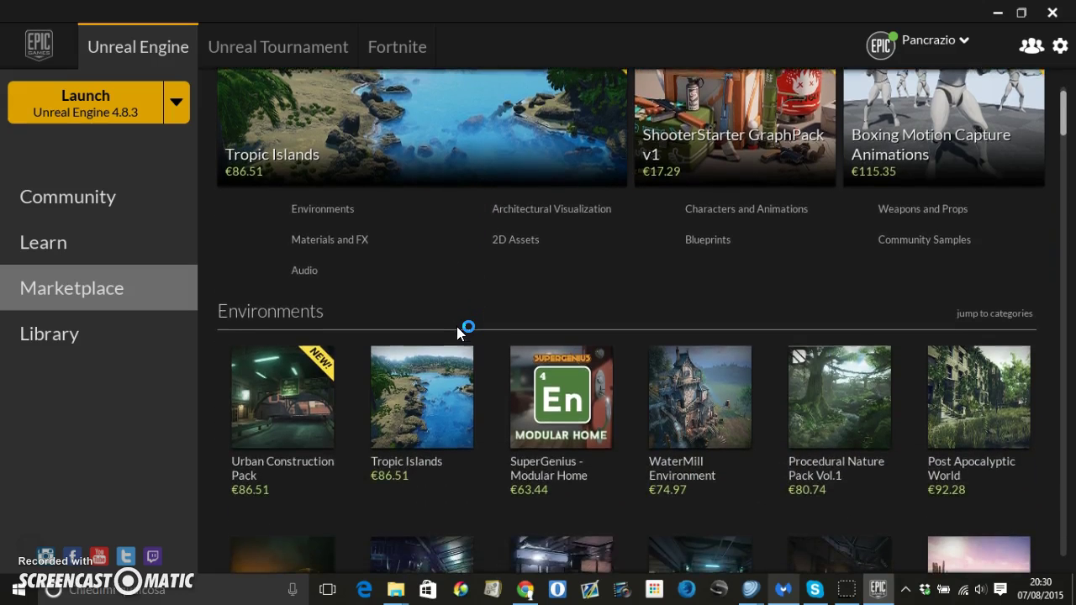
scroll(457, 328, down, 2)
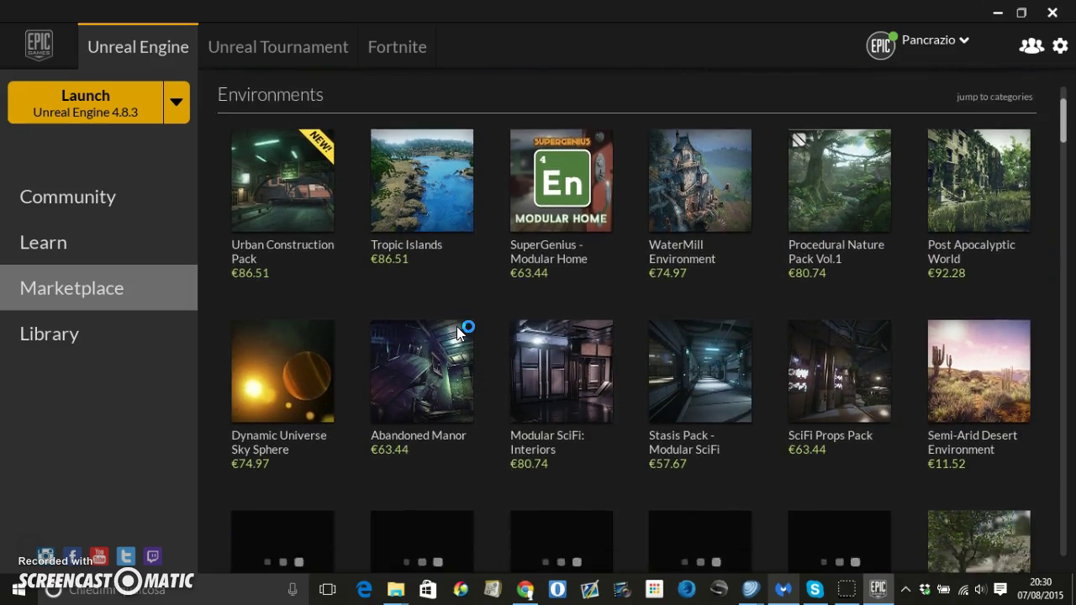
scroll(457, 334, down, 1)
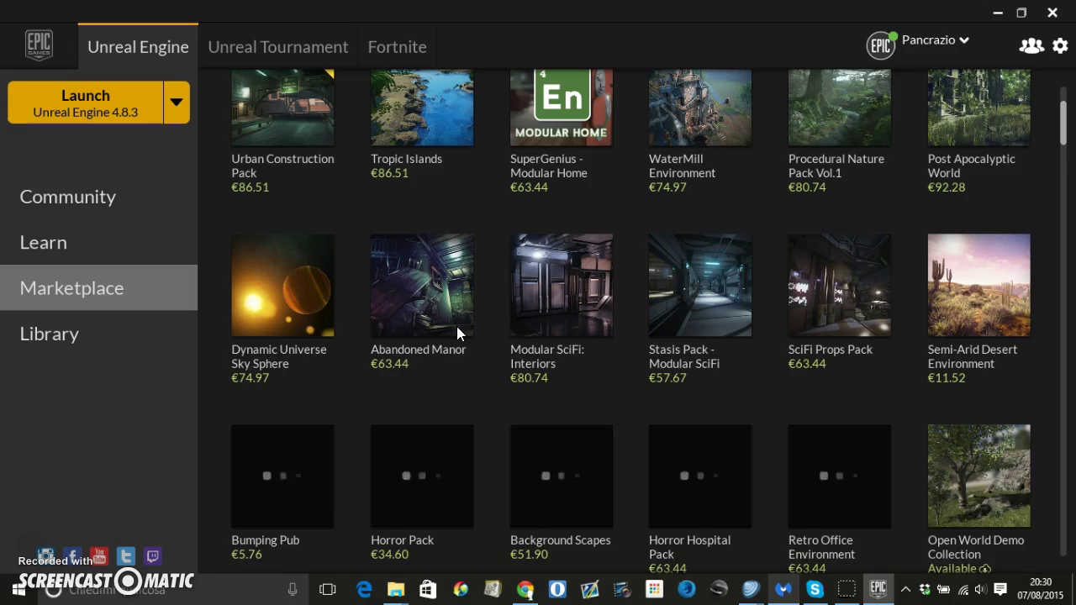
scroll(456, 334, down, 1)
scroll(456, 334, down, 1)
scroll(457, 333, down, 1)
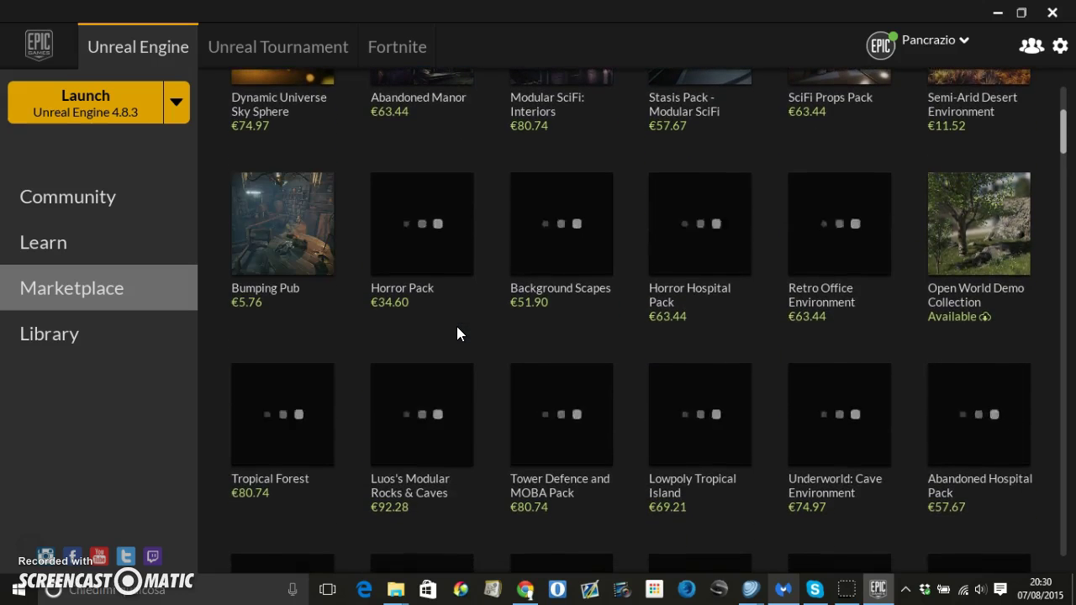
scroll(456, 333, down, 3)
scroll(456, 334, down, 1)
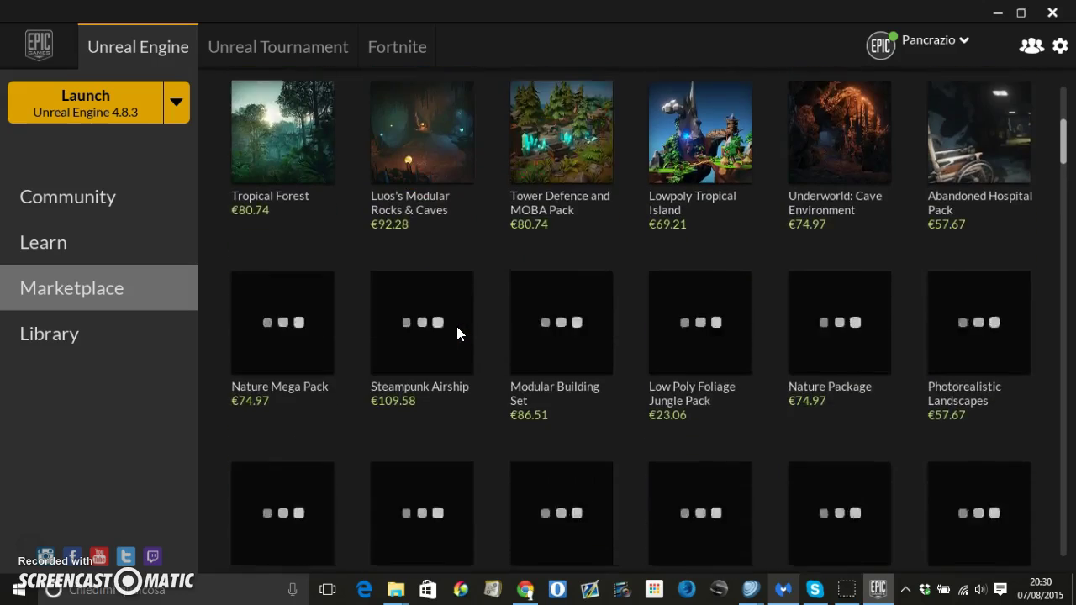
scroll(456, 334, down, 2)
scroll(456, 333, down, 2)
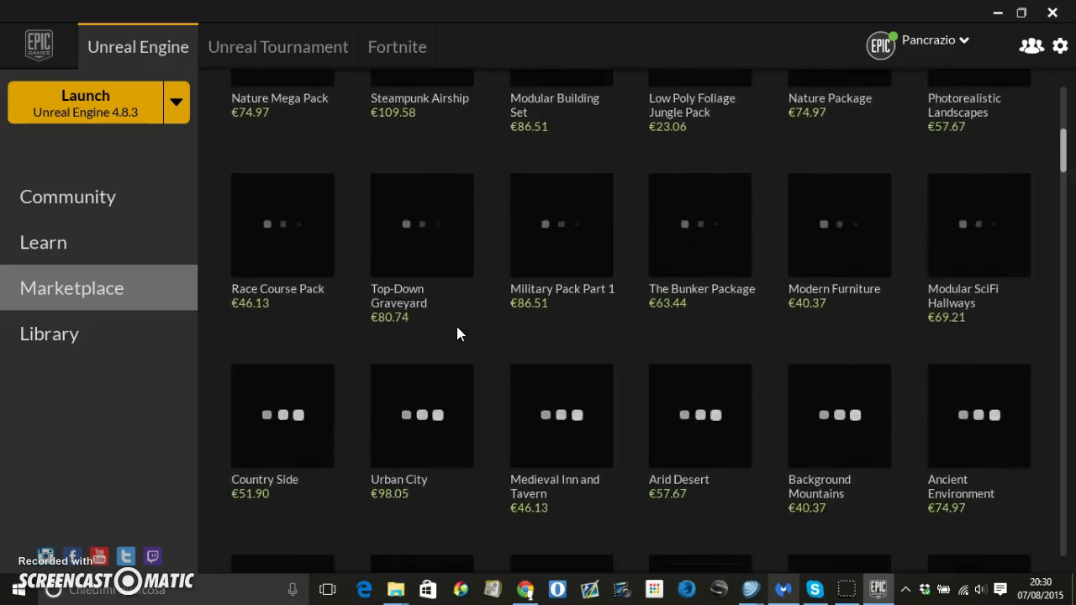
scroll(456, 334, down, 1)
scroll(456, 334, down, 2)
scroll(457, 328, down, 1)
scroll(457, 328, down, 3)
scroll(457, 328, down, 1)
scroll(458, 328, down, 1)
scroll(456, 334, down, 2)
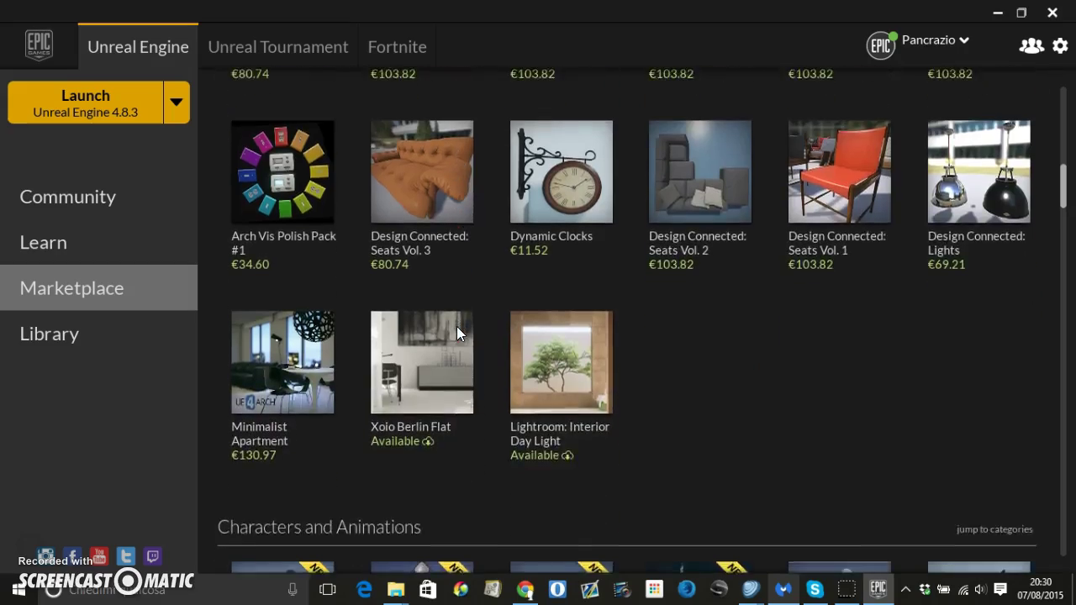
Scroll back up toward the Featured Content section.
scroll(457, 334, up, 4)
scroll(456, 334, up, 5)
scroll(456, 334, up, 6)
scroll(456, 334, up, 4)
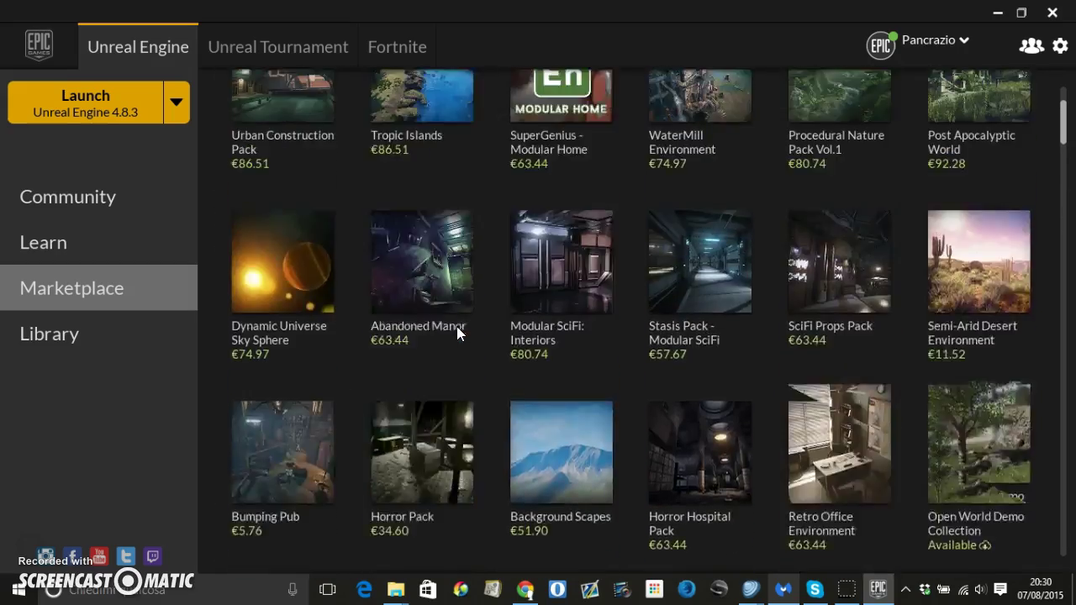
scroll(456, 333, up, 5)
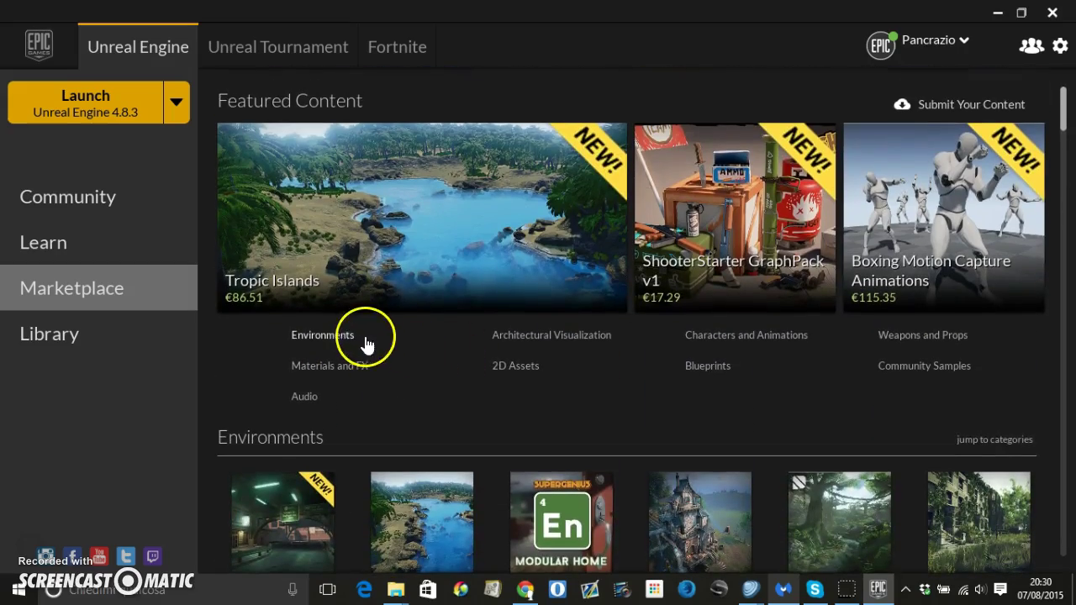
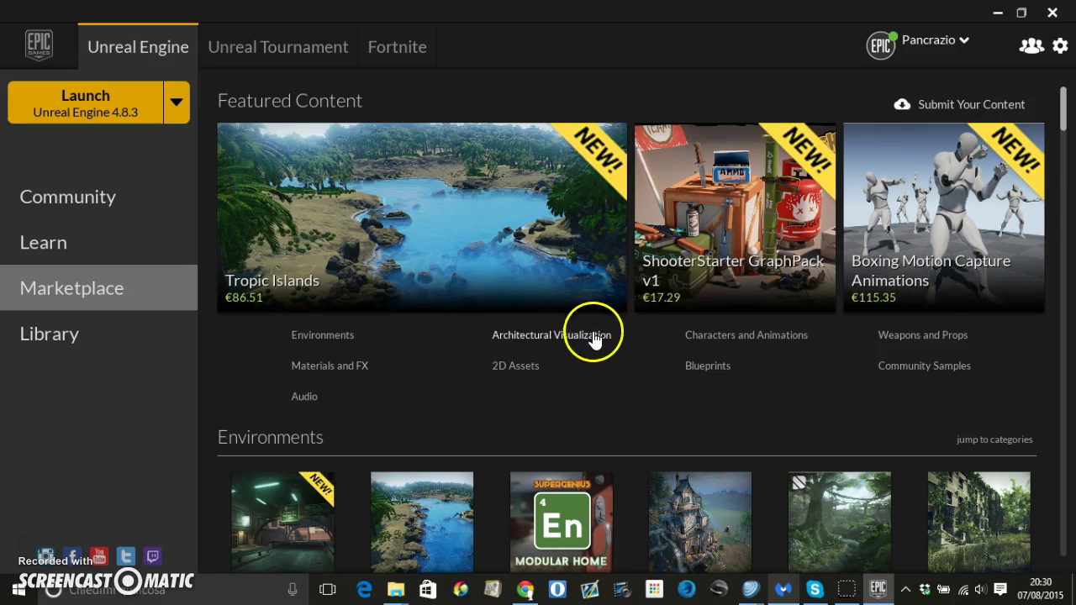
Open the Library page listing engine 4.8.3 and the PrimoGioco project.
scroll(640, 389, down, 1)
scroll(640, 389, down, 1)
scroll(641, 388, down, 3)
scroll(640, 388, down, 4)
scroll(640, 388, down, 1)
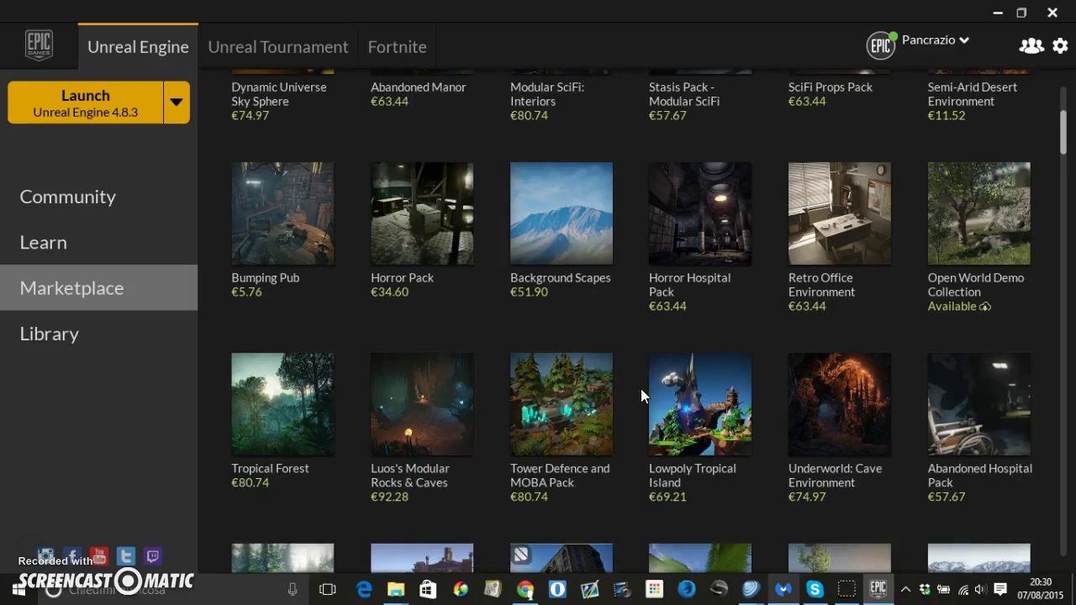
scroll(641, 388, down, 2)
scroll(640, 388, down, 2)
scroll(640, 388, down, 4)
scroll(642, 393, down, 2)
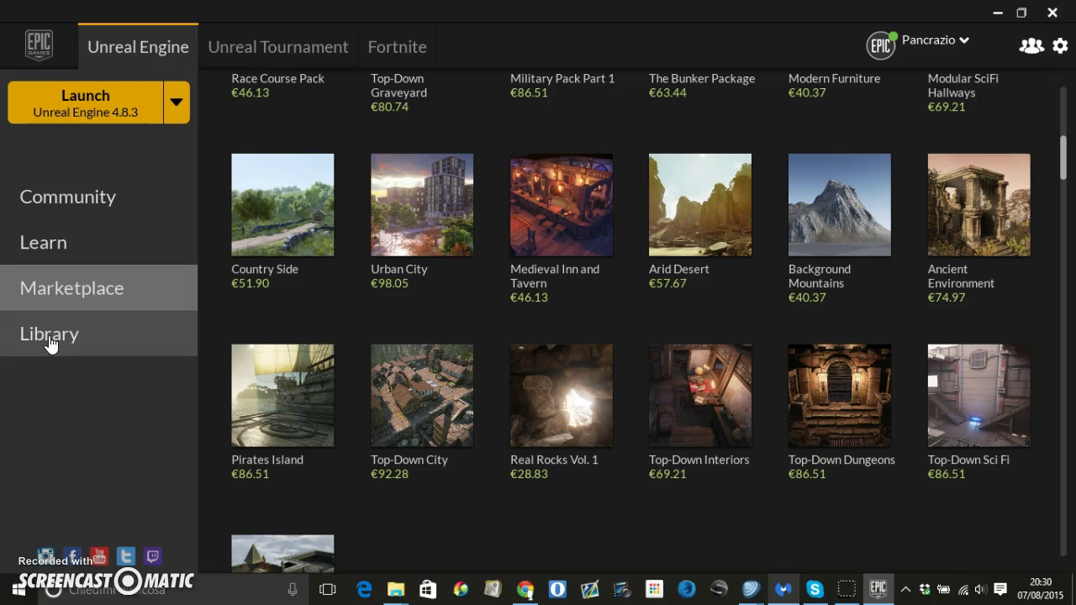
click(50, 341)
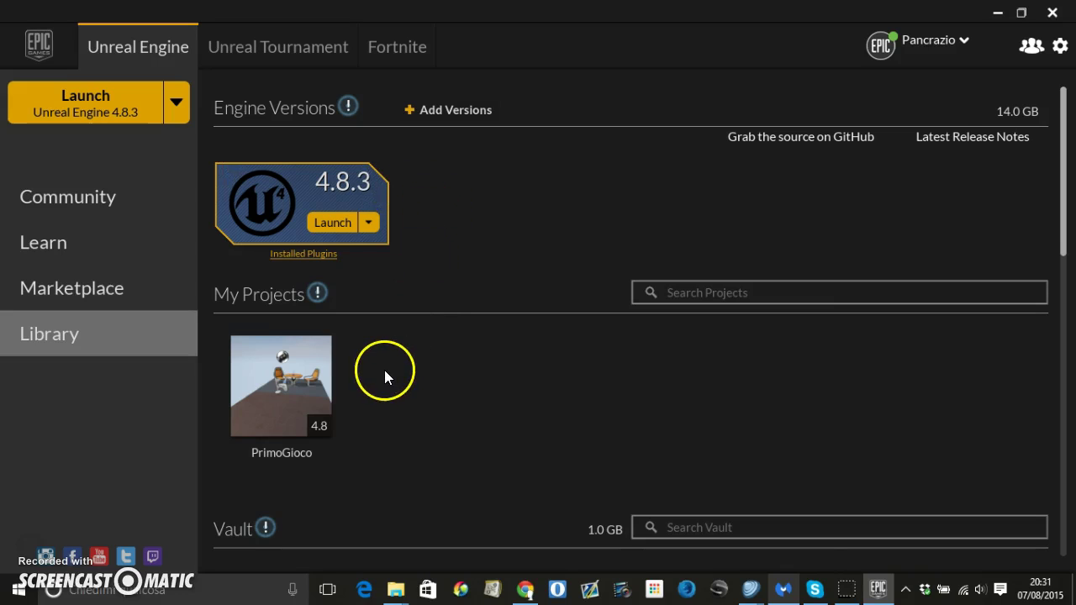
Scroll through the Vault's downloaded assets, then back to the top of the Library.
scroll(384, 370, down, 1)
scroll(384, 370, down, 2)
scroll(384, 370, down, 1)
scroll(384, 370, down, 1)
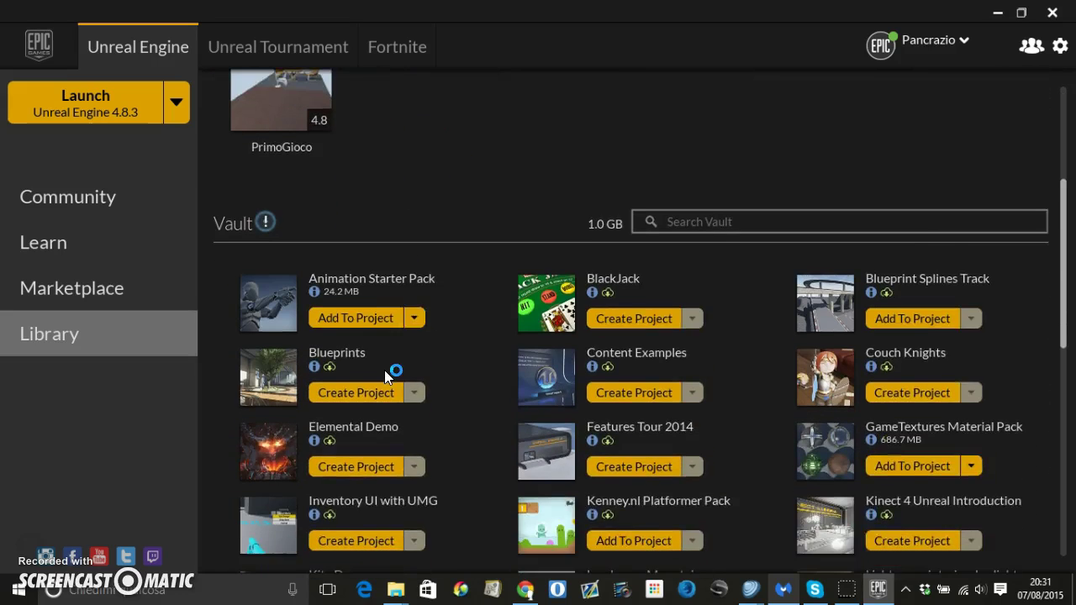
scroll(385, 370, down, 2)
scroll(384, 370, down, 2)
scroll(384, 369, down, 2)
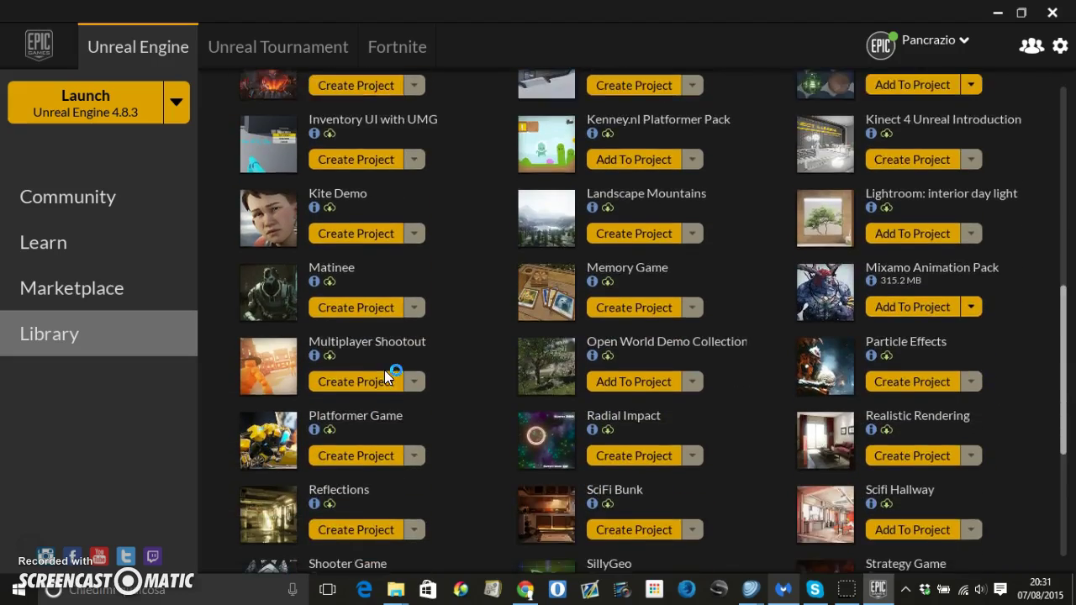
scroll(384, 370, down, 3)
scroll(384, 370, down, 2)
scroll(384, 370, down, 1)
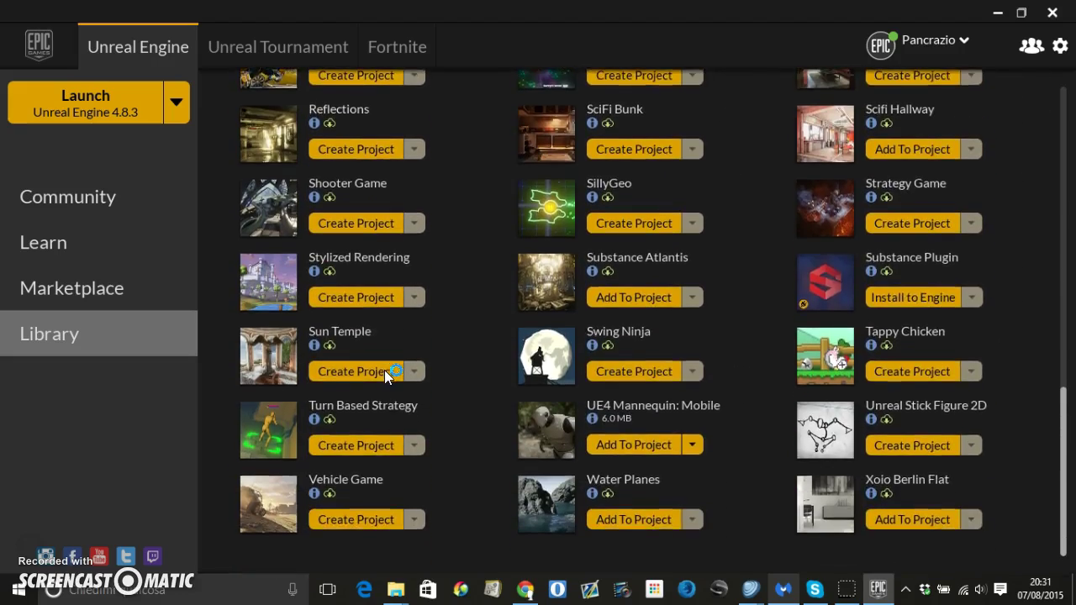
scroll(384, 370, up, 2)
scroll(384, 370, up, 3)
scroll(384, 370, up, 4)
scroll(384, 370, up, 1)
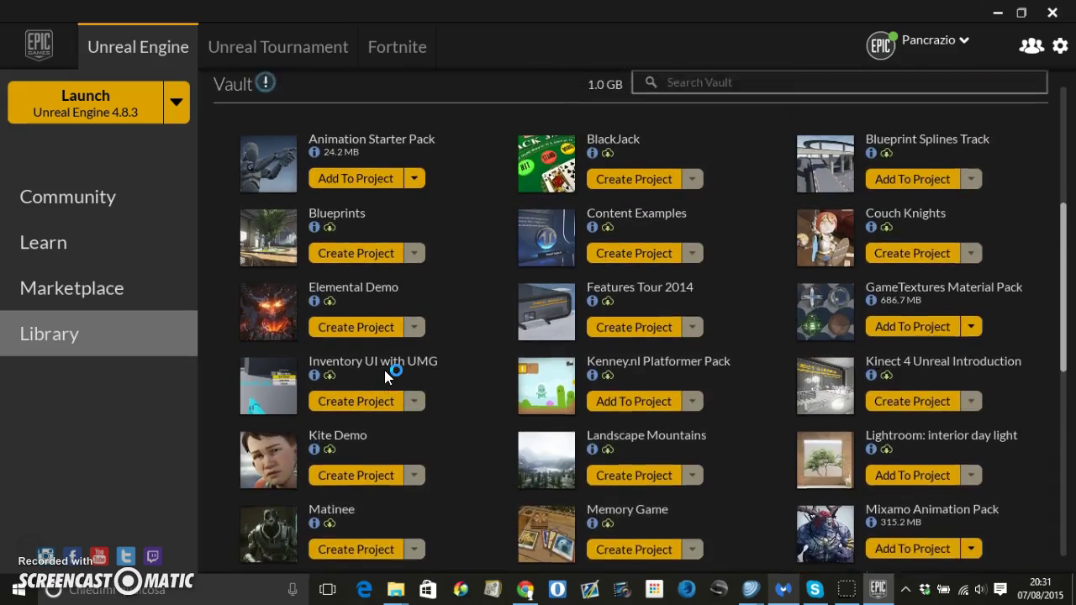
scroll(384, 370, up, 2)
scroll(384, 369, up, 1)
scroll(384, 370, up, 2)
scroll(384, 369, up, 2)
scroll(384, 370, up, 1)
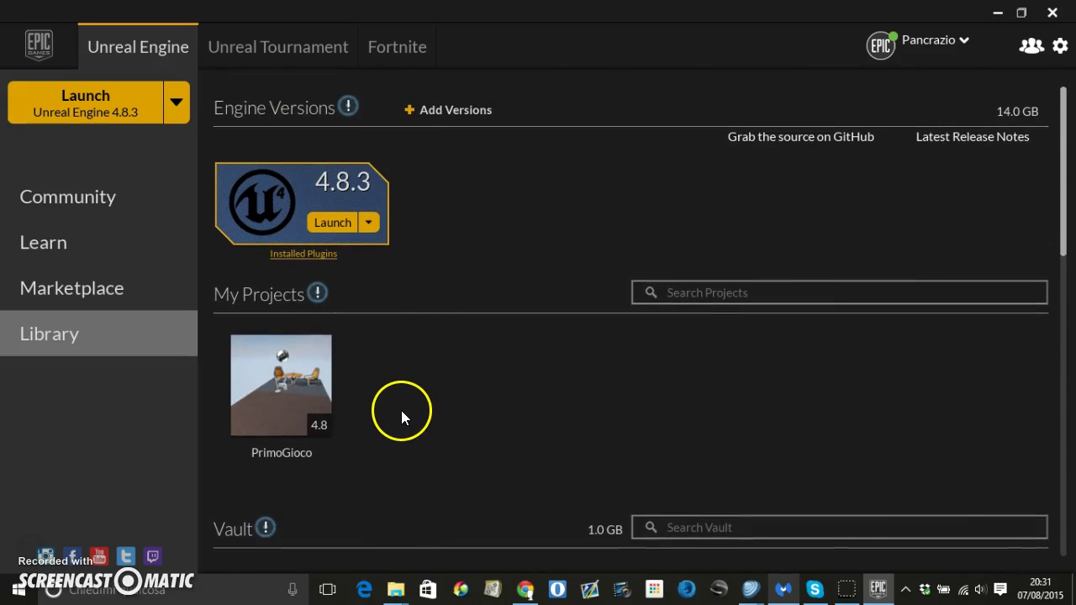
Launch the PrimoGioco project, then switch to the Unreal Tournament Play page.
double_click(308, 368)
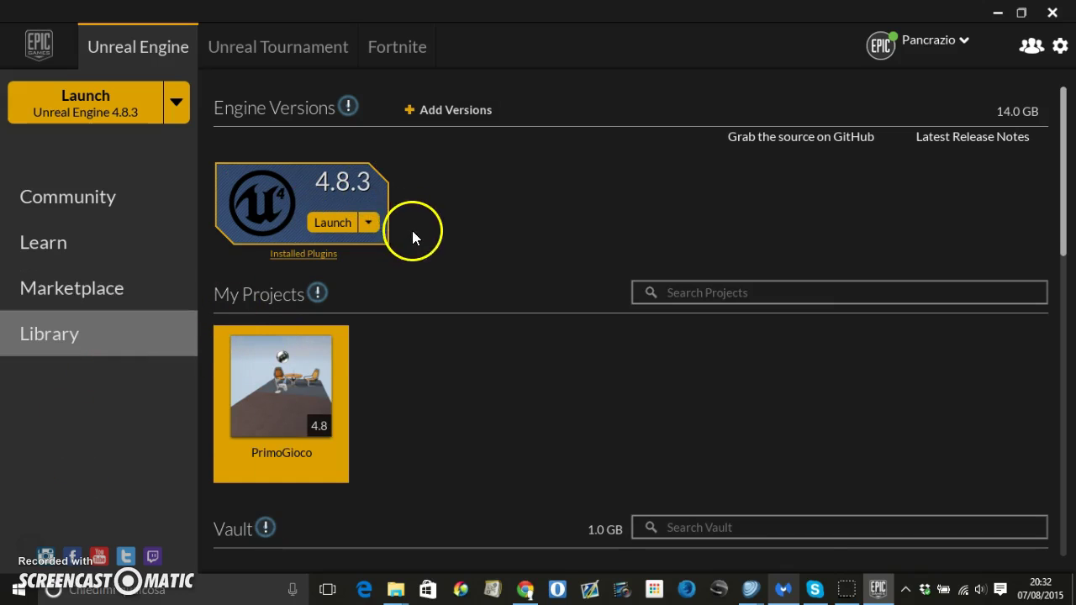
click(273, 42)
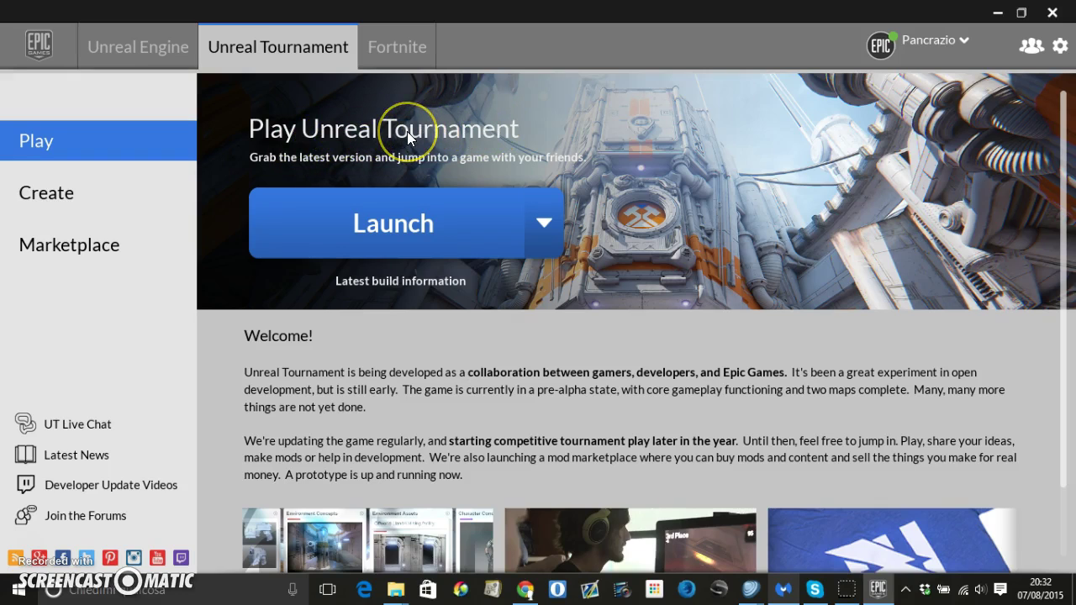
Read through Unreal Tournament's Create page on making mods.
click(109, 193)
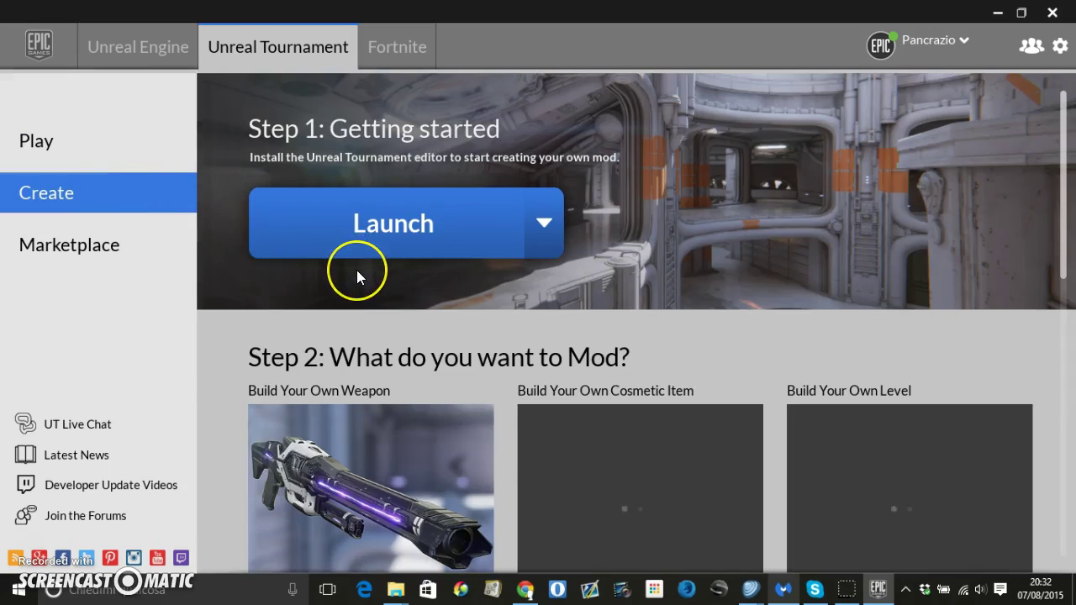
scroll(356, 270, down, 5)
scroll(356, 270, down, 7)
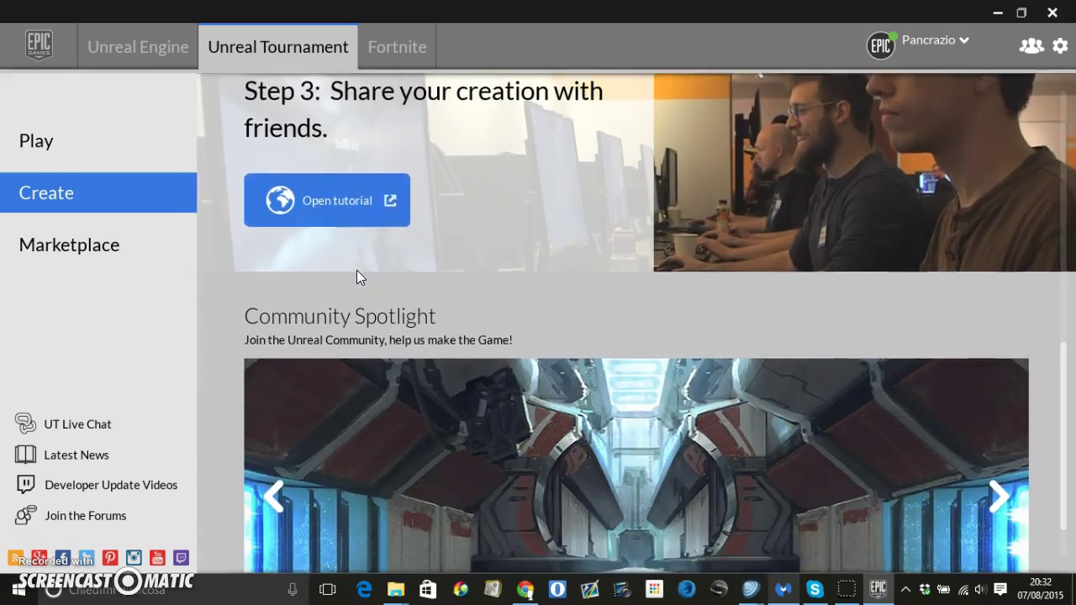
scroll(356, 269, up, 4)
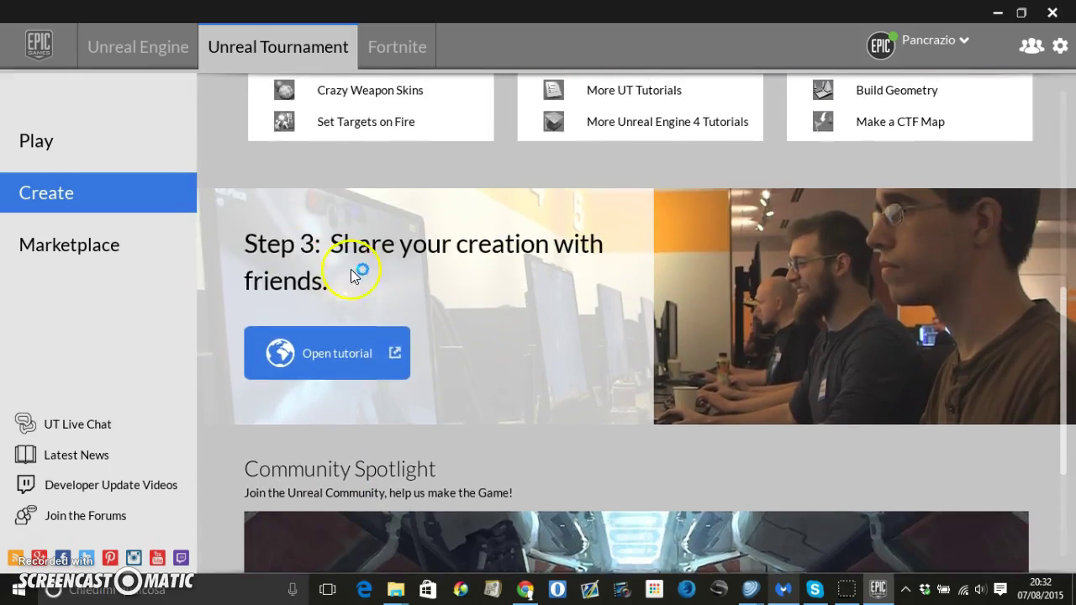
Browse the Unreal Tournament Marketplace of accessories and maps.
click(126, 248)
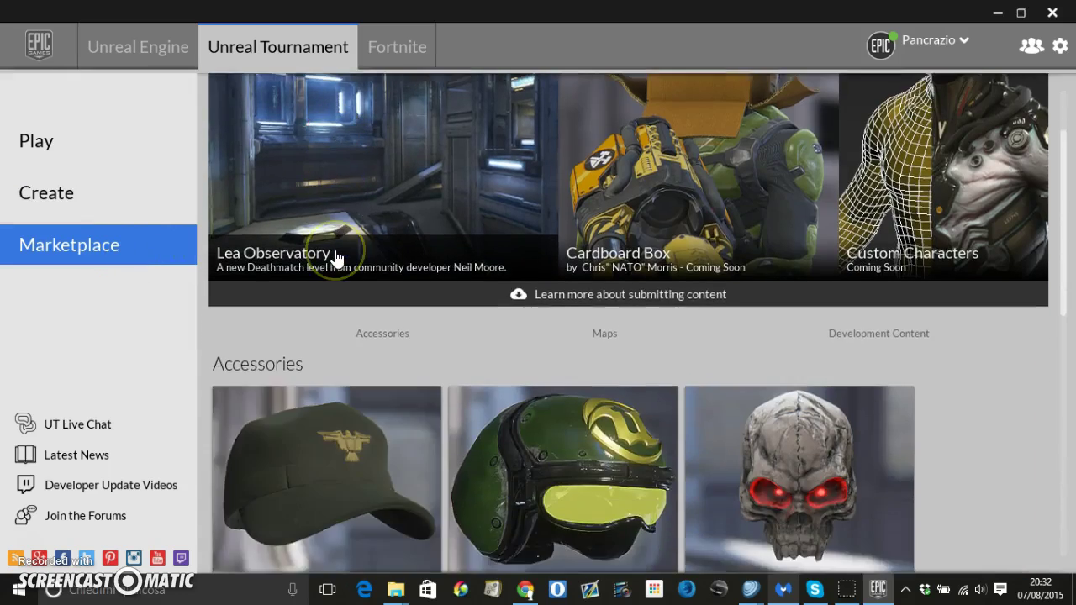
scroll(334, 256, down, 3)
scroll(336, 257, down, 3)
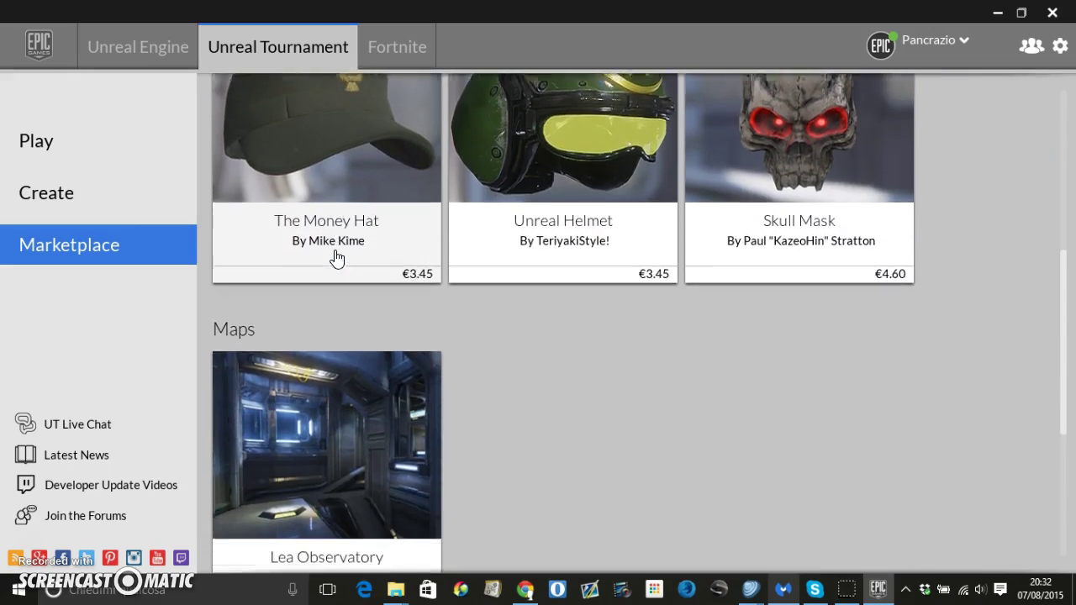
scroll(336, 257, down, 3)
scroll(336, 257, down, 3)
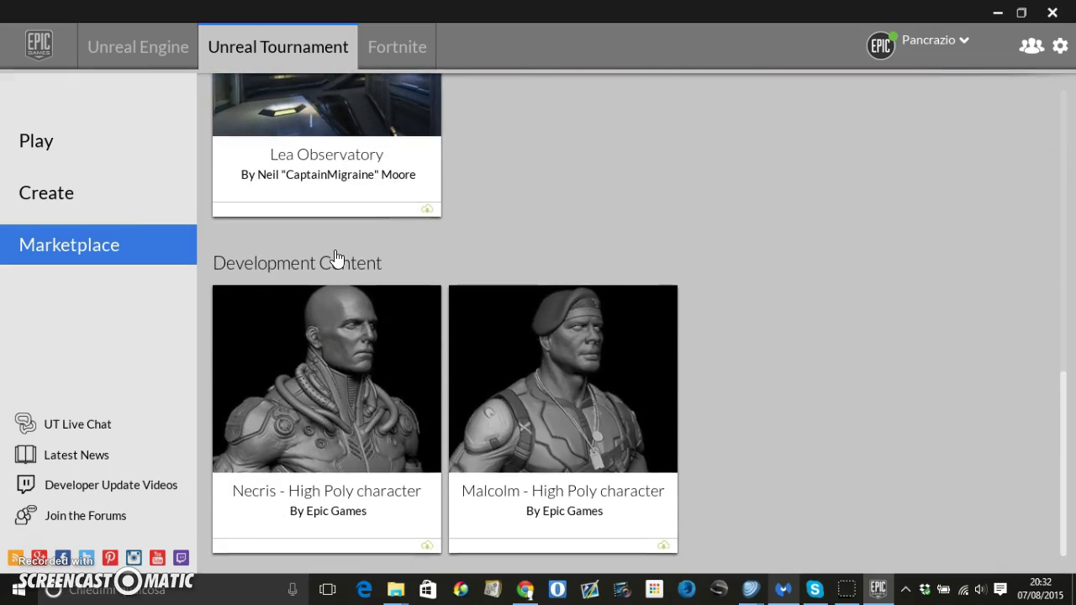
scroll(336, 257, up, 4)
scroll(336, 258, up, 2)
scroll(336, 257, up, 2)
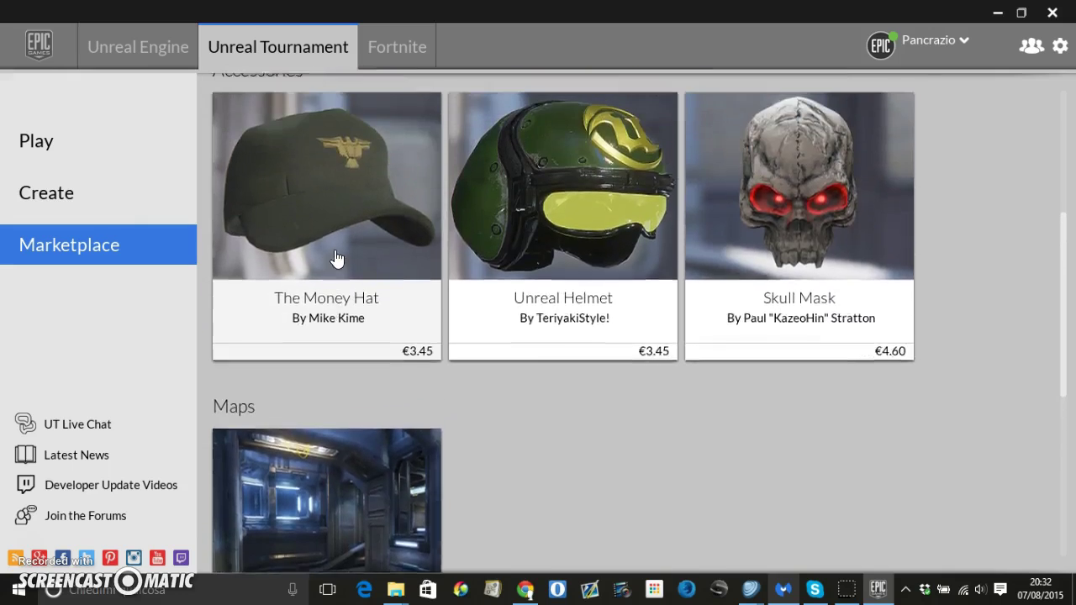
scroll(336, 258, up, 4)
scroll(336, 258, up, 3)
Visit the Fortnite section with its Sign up for the Alpha offer.
click(361, 216)
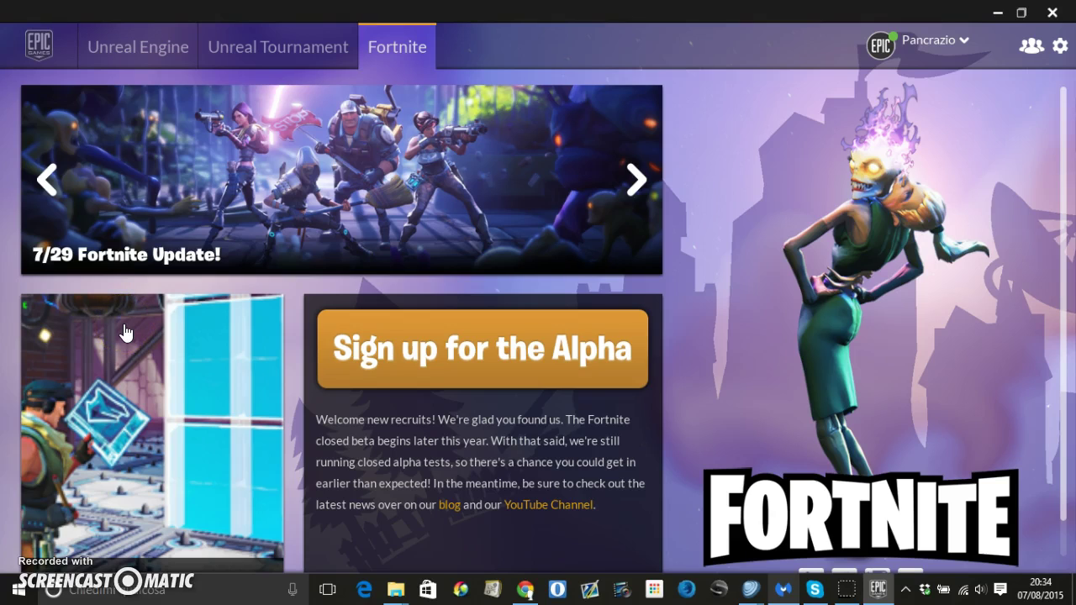
click(179, 257)
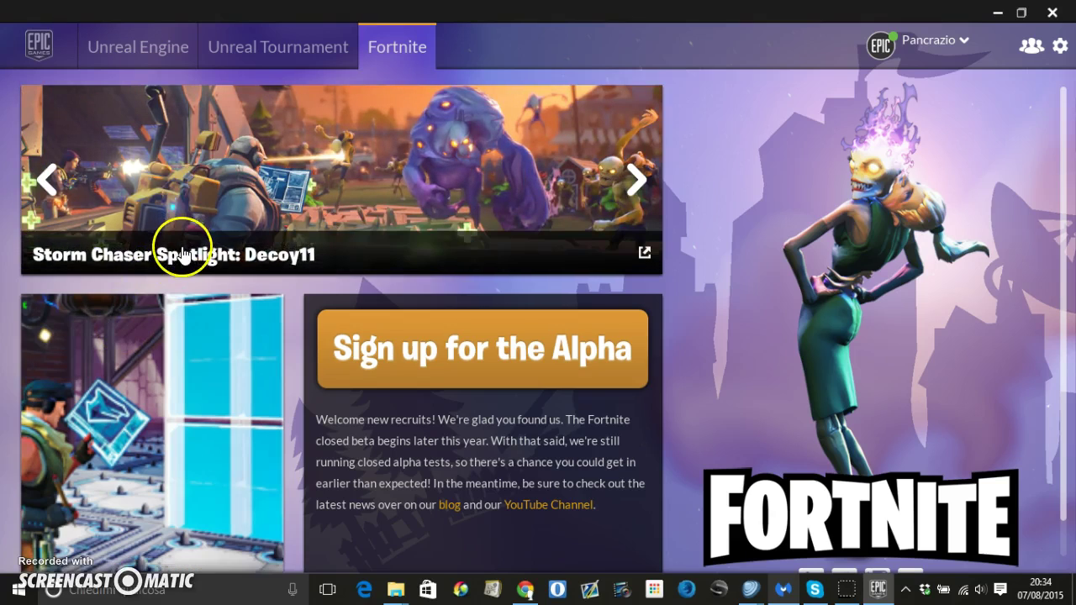
scroll(183, 255, down, 1)
scroll(183, 254, up, 1)
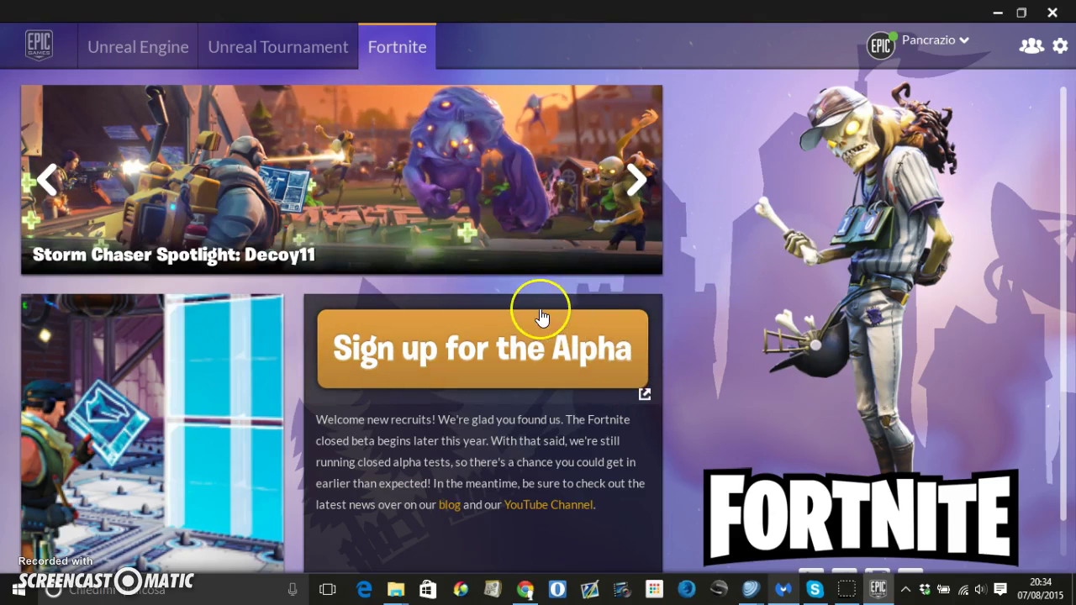
scroll(540, 307, down, 1)
scroll(547, 308, up, 1)
Revisit Unreal Tournament's Marketplace and Play pages, then return to the launcher home screen.
click(256, 46)
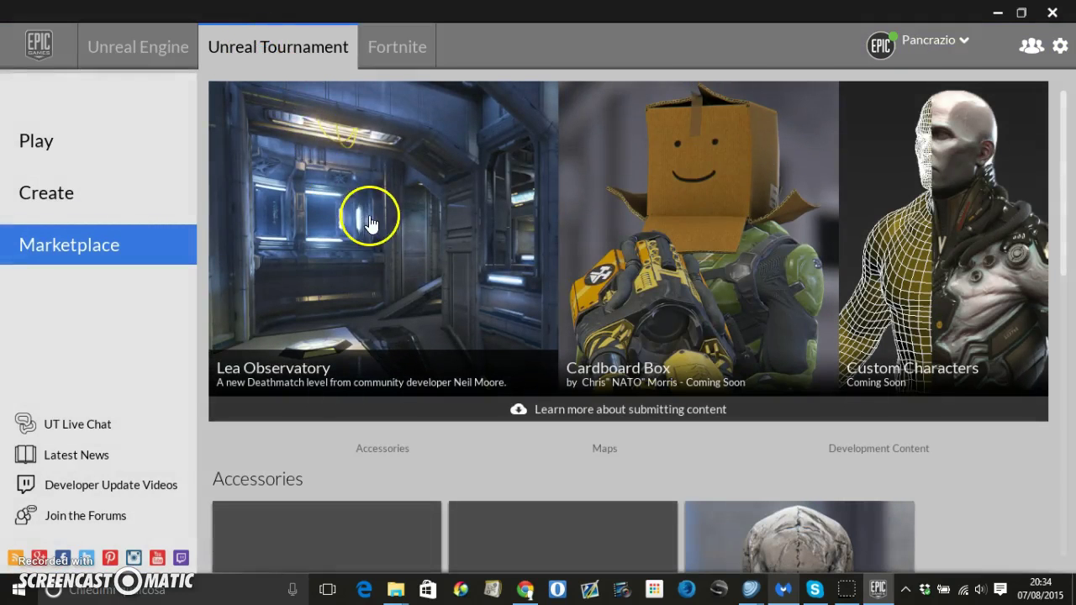
scroll(348, 233, down, 3)
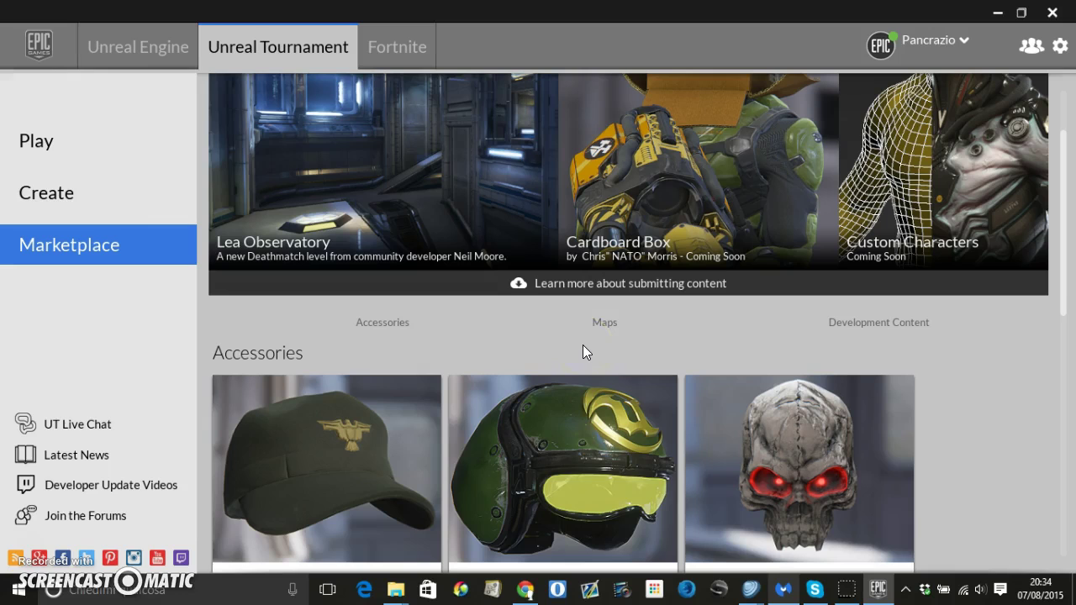
click(151, 147)
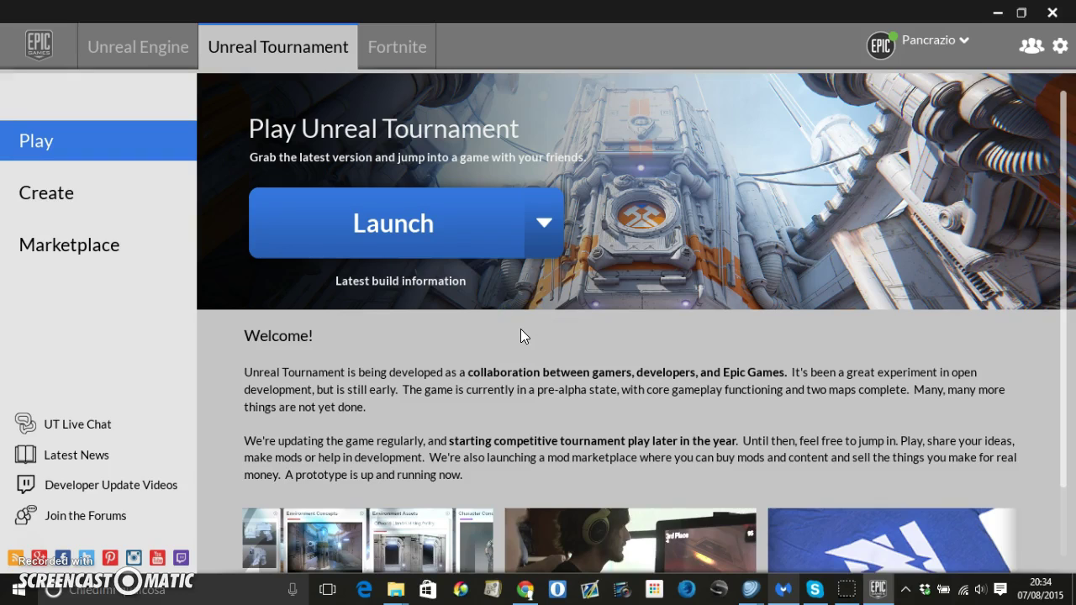
scroll(521, 329, down, 1)
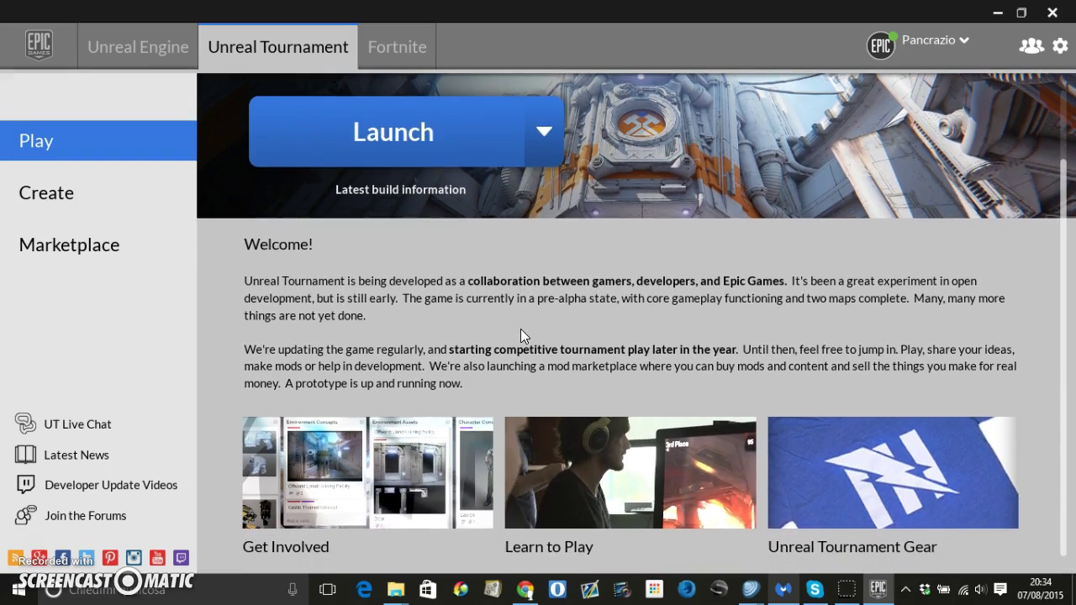
click(370, 254)
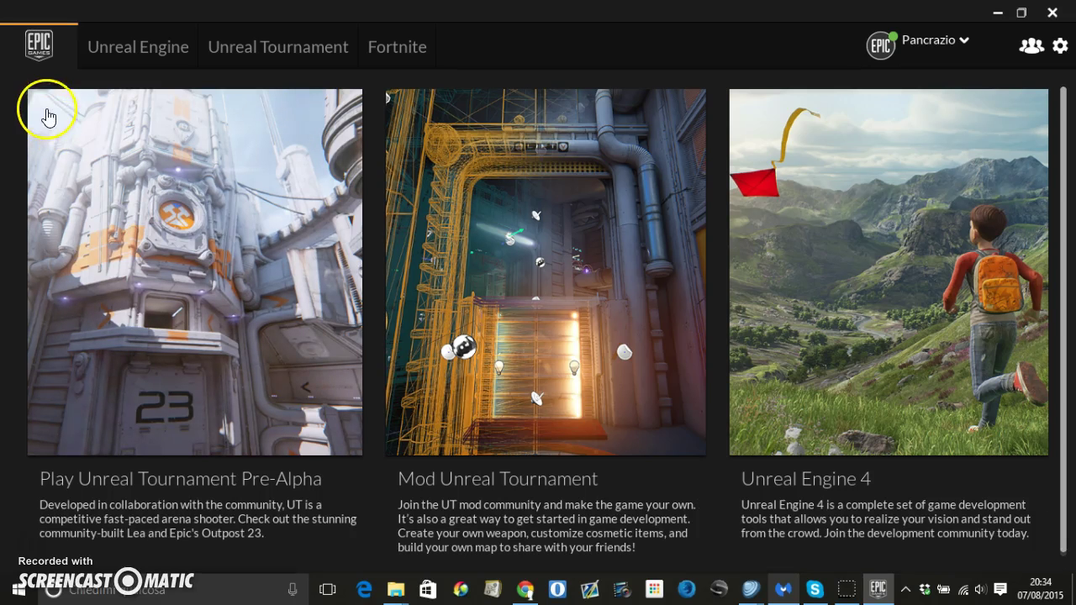
click(129, 60)
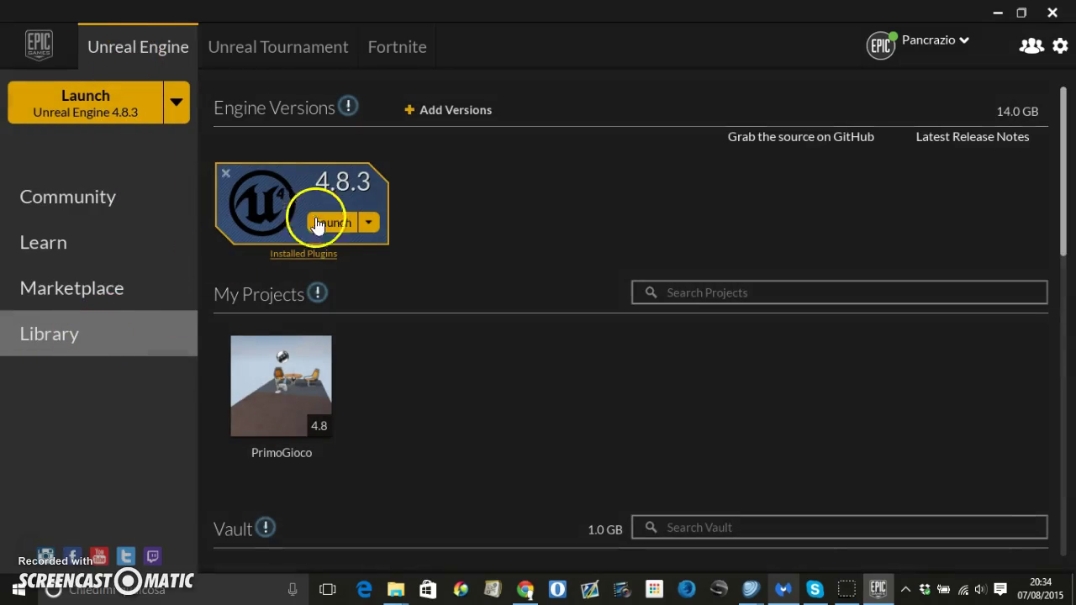
double_click(302, 366)
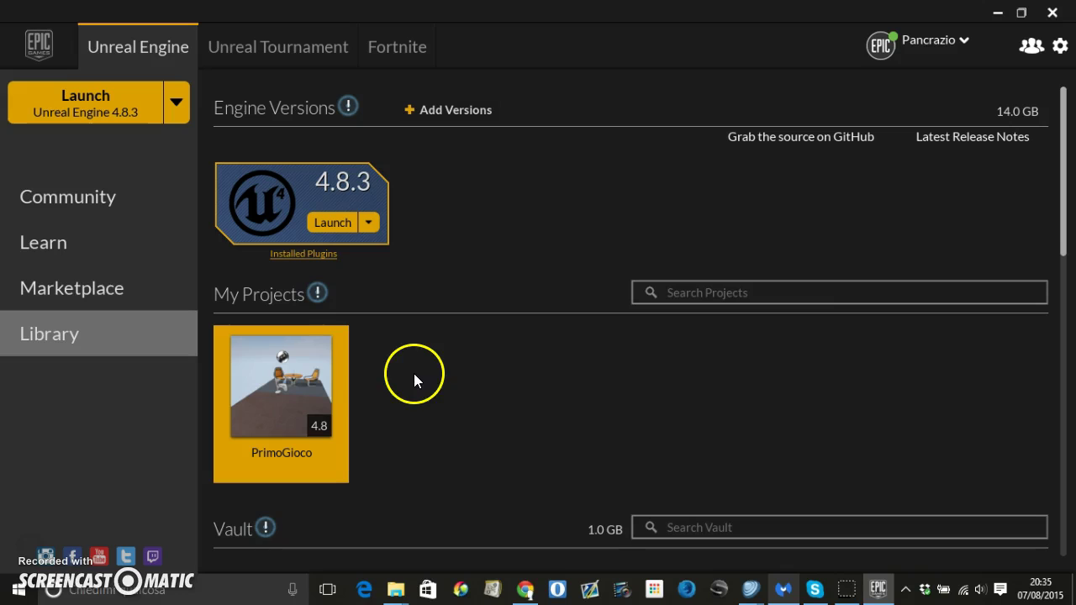
scroll(426, 383, down, 1)
scroll(427, 383, down, 2)
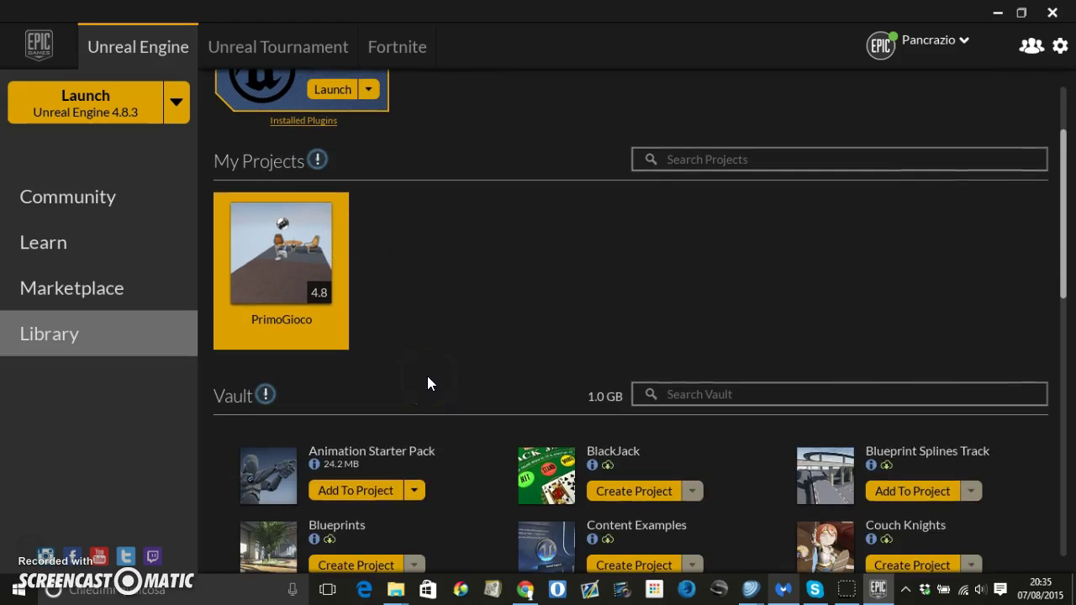
scroll(426, 383, up, 3)
click(389, 380)
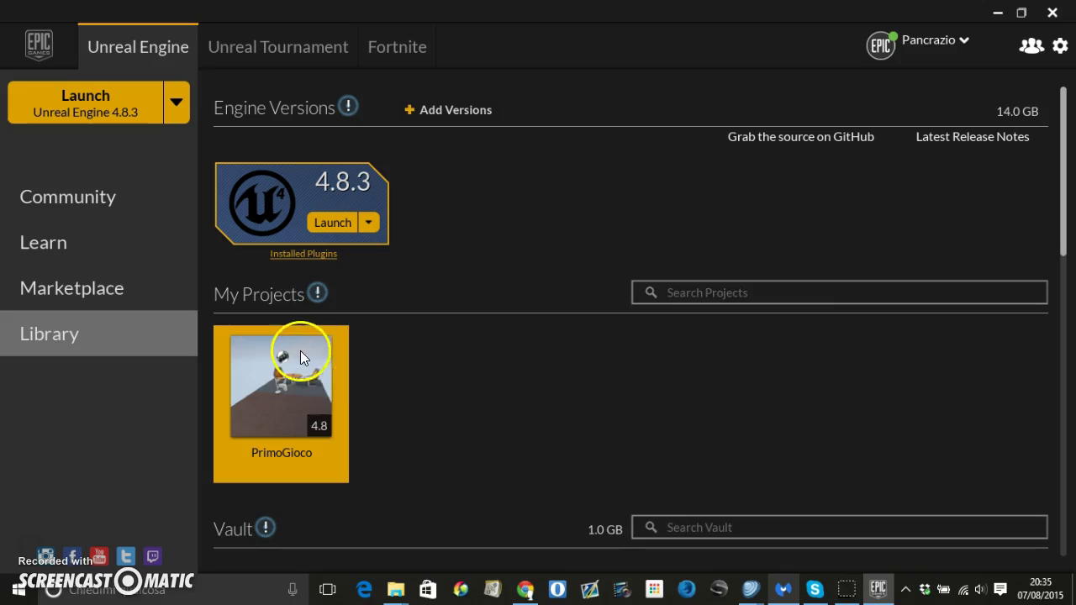
mouse_move(319, 368)
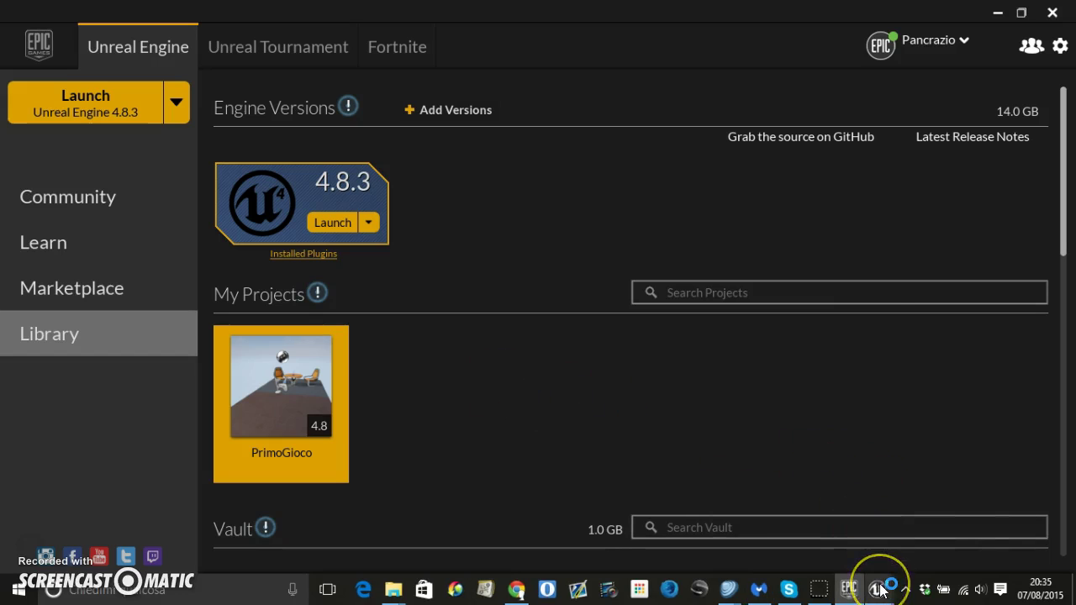
mouse_move(878, 587)
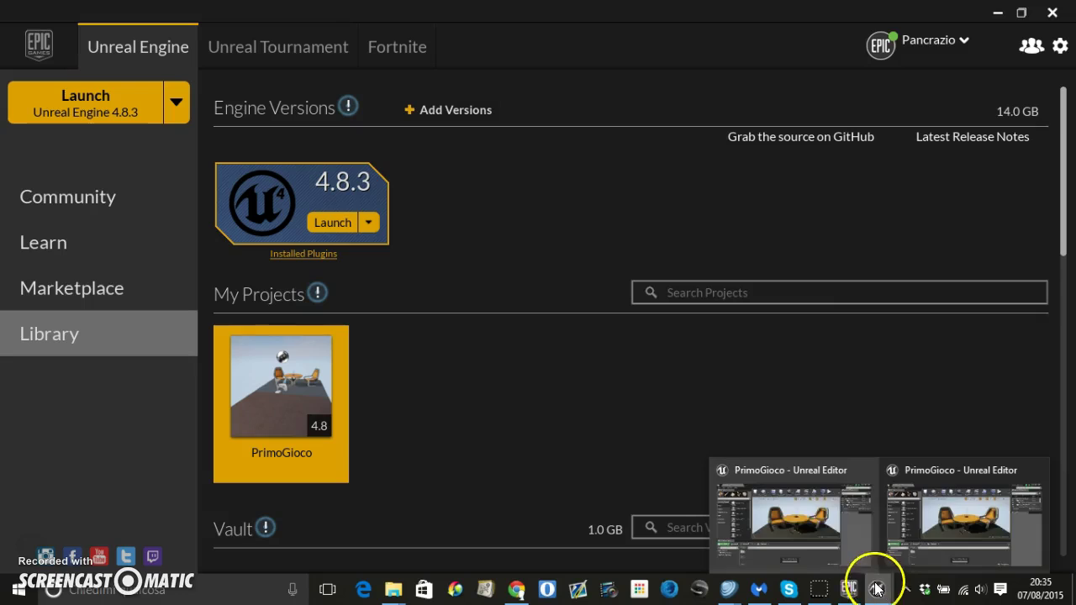
Bring the PrimoGioco editor forward and frame the whole floor in the viewport.
click(819, 521)
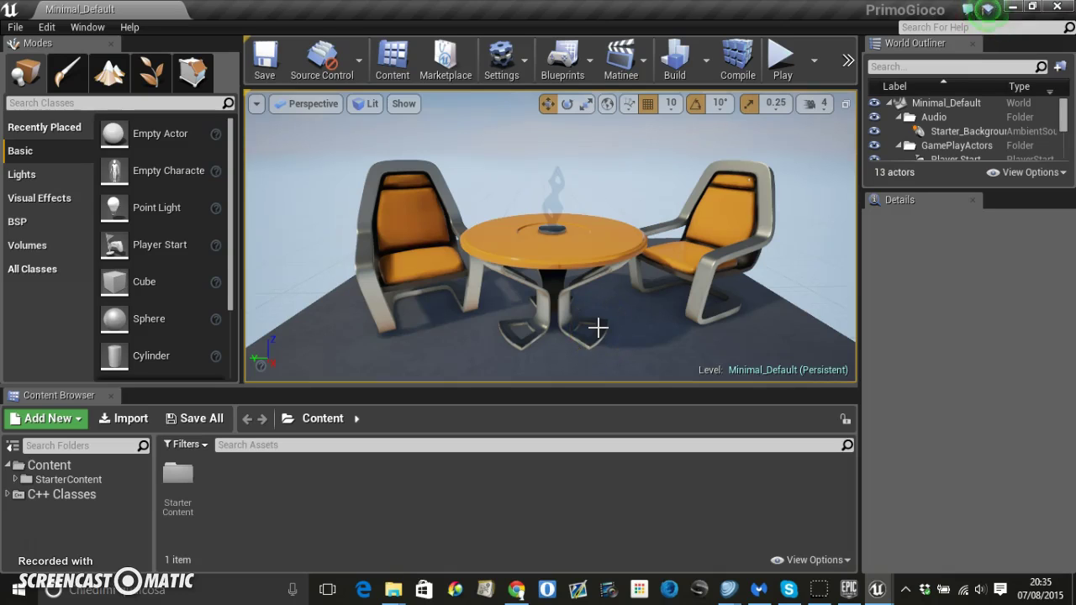
scroll(598, 328, down, 5)
scroll(598, 327, up, 5)
scroll(597, 327, down, 5)
scroll(597, 328, down, 2)
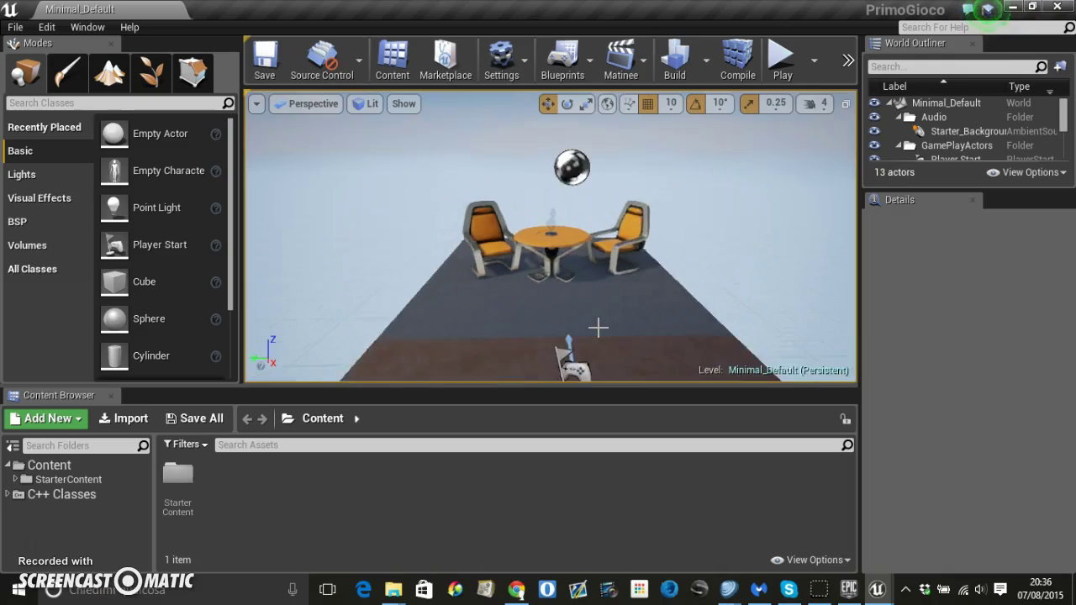
scroll(597, 328, up, 3)
scroll(597, 328, down, 3)
scroll(597, 328, down, 2)
scroll(598, 328, down, 2)
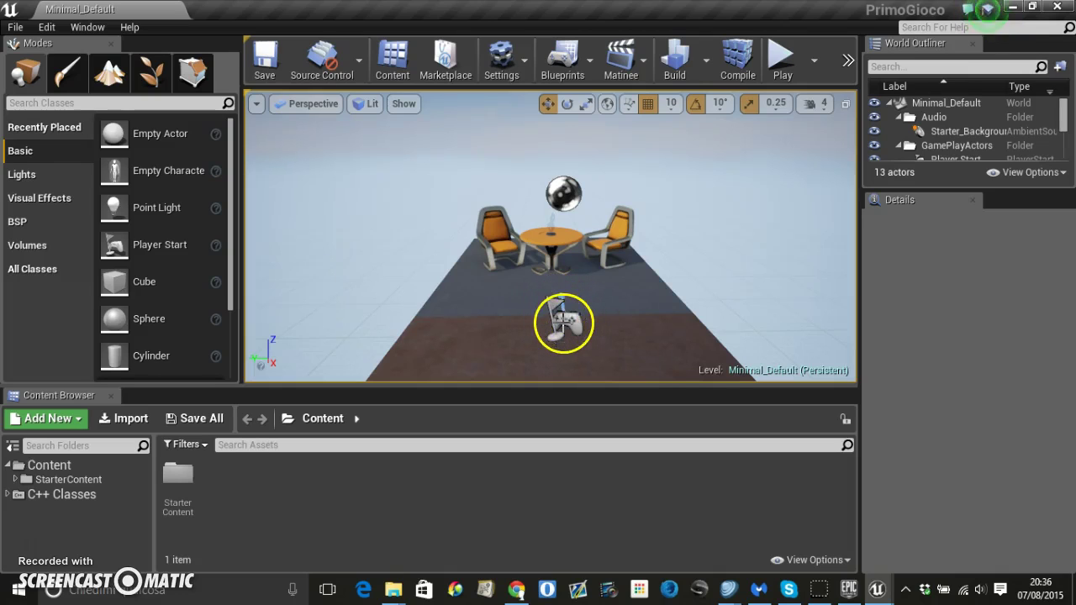
scroll(564, 191, up, 3)
scroll(564, 191, down, 3)
scroll(564, 192, up, 1)
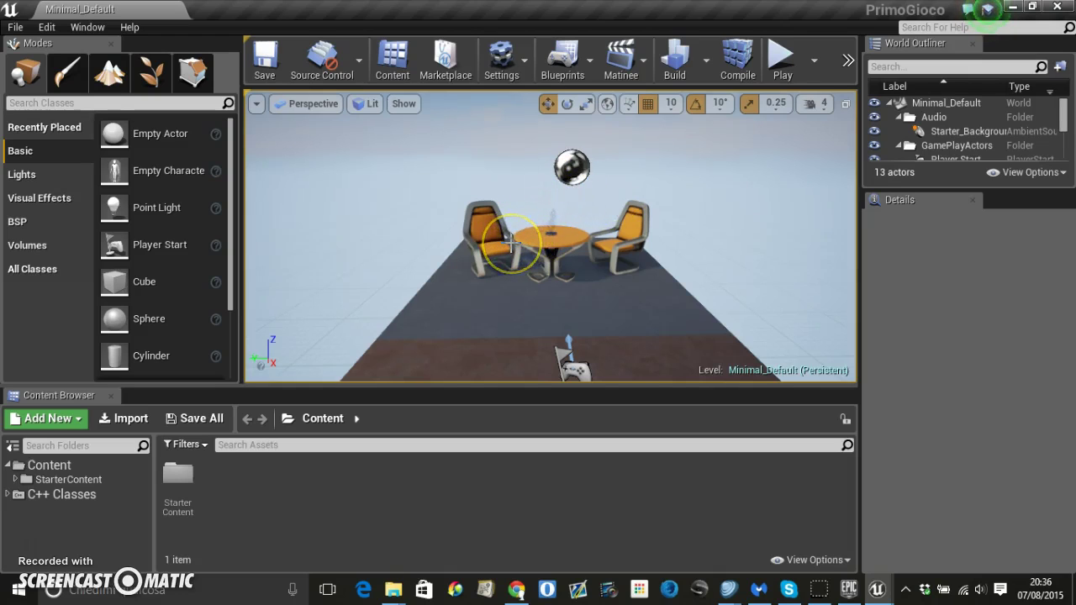
drag(511, 242, 508, 242)
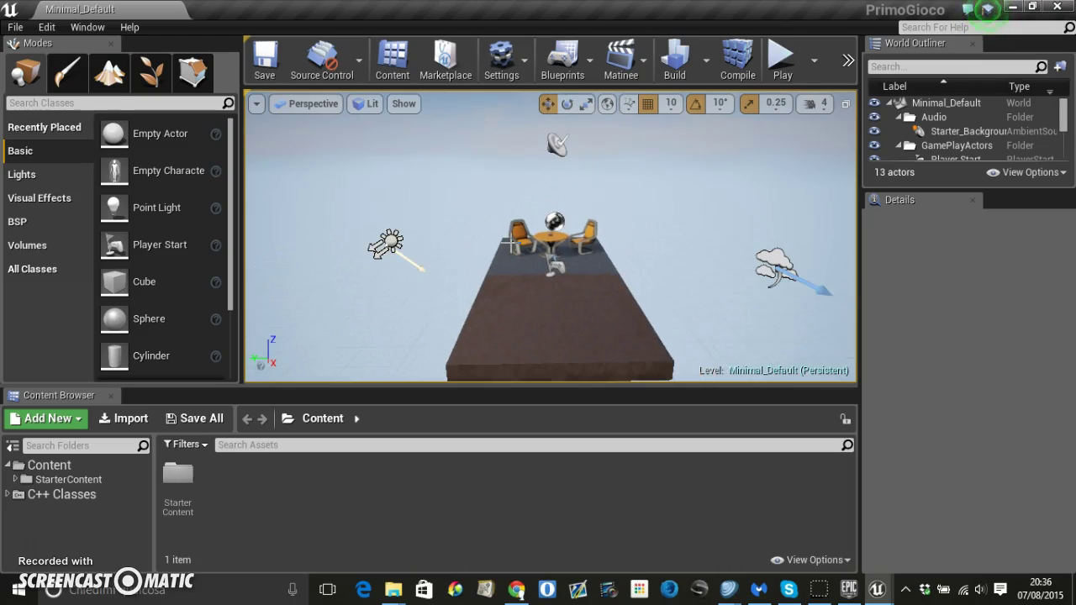
drag(559, 146, 559, 134)
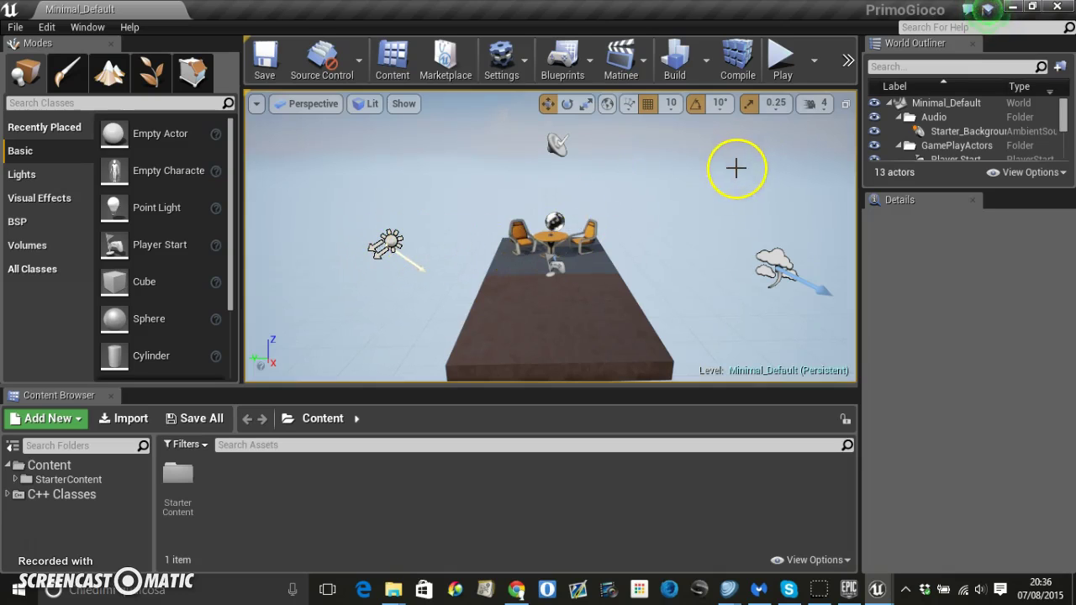
Preview the level in Play, stop it with Esc, and select the right-hand chair.
click(772, 53)
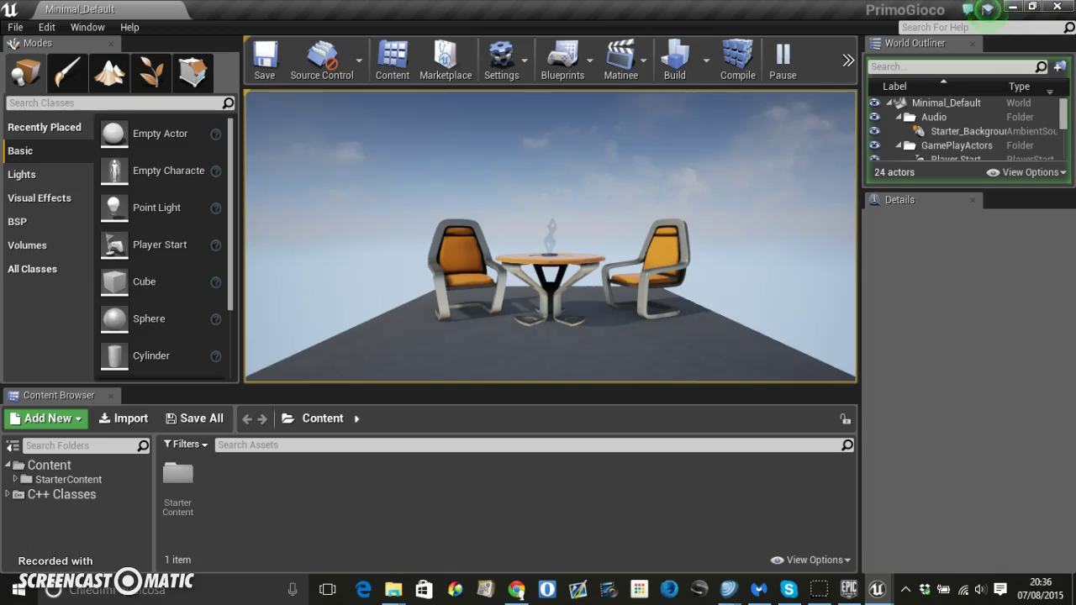
key(Escape)
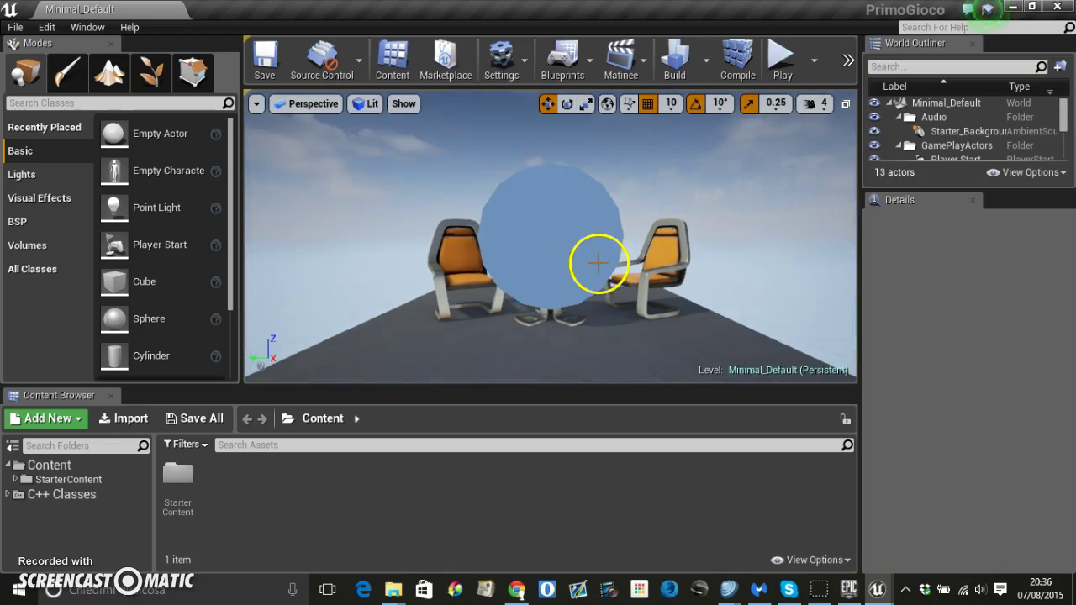
scroll(635, 260, up, 2)
scroll(634, 260, up, 1)
scroll(634, 261, up, 2)
scroll(634, 260, down, 2)
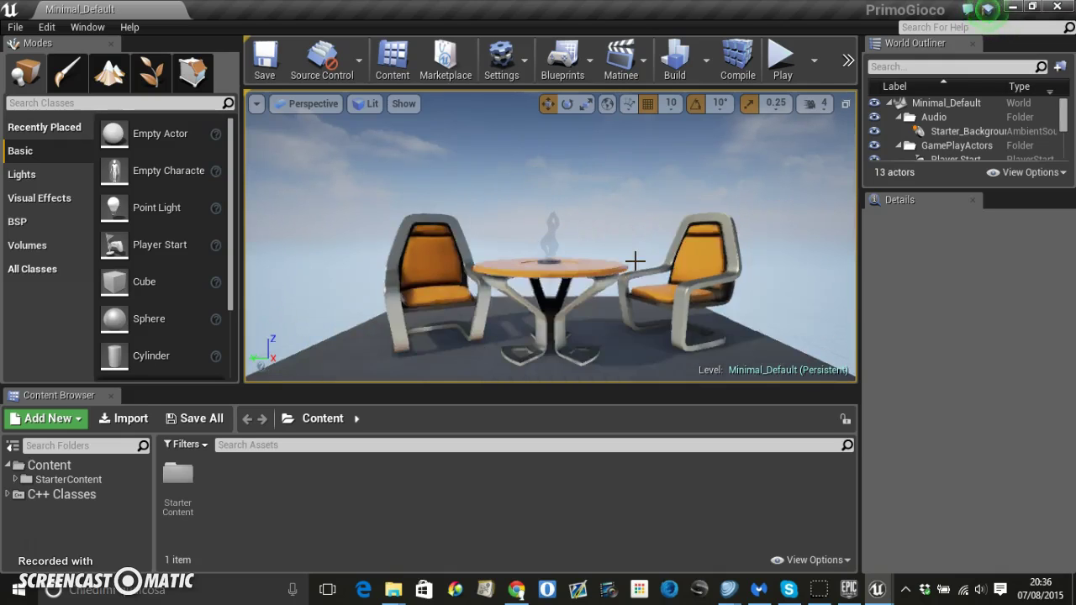
scroll(635, 261, down, 3)
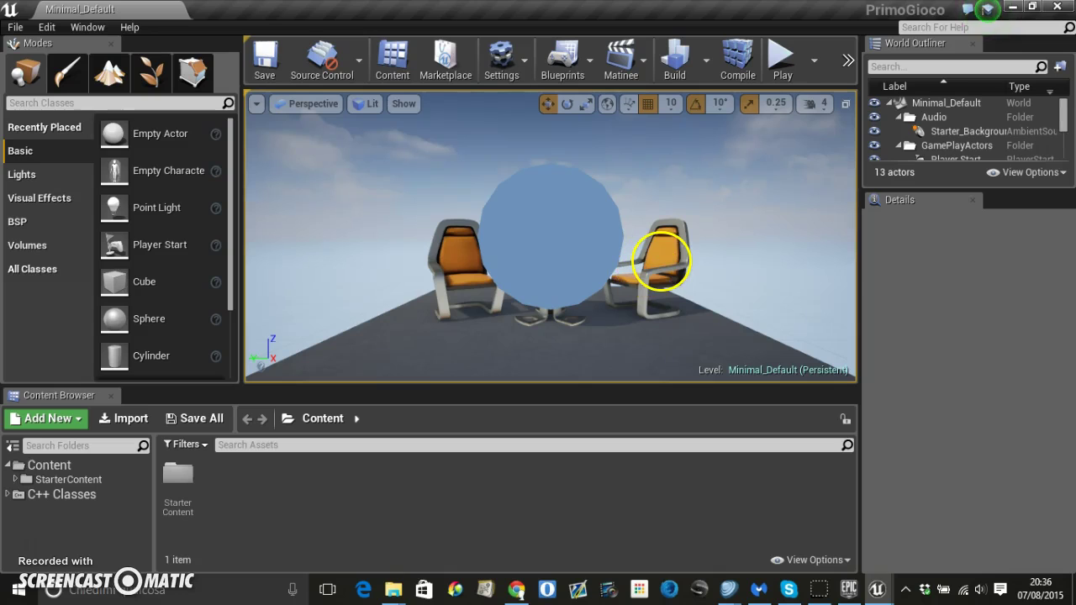
click(661, 261)
scroll(661, 261, up, 3)
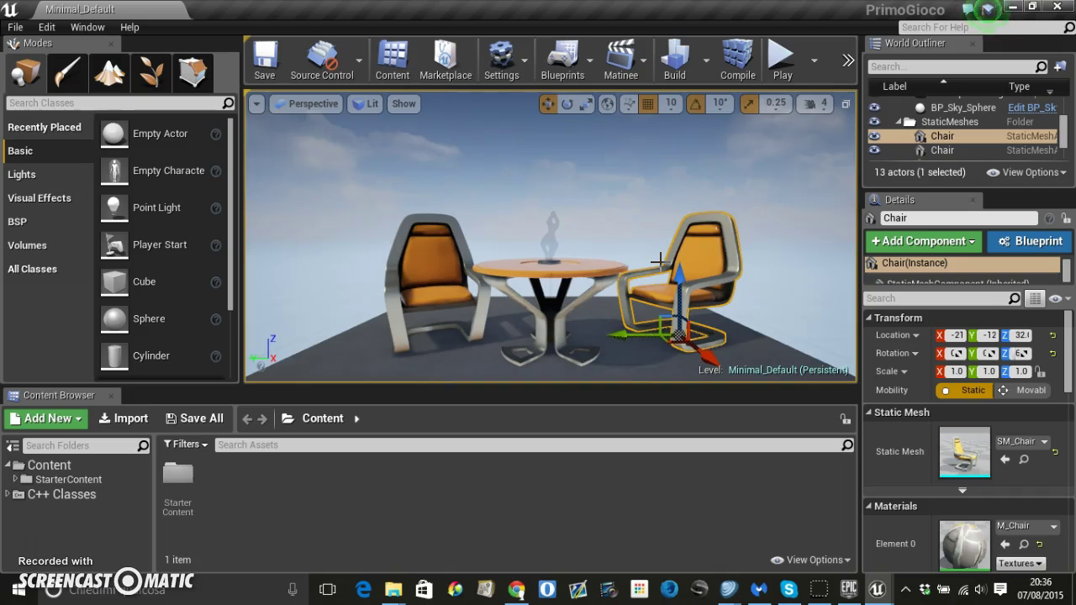
Move the right chair toward the camera and rotate it around its vertical axis.
mouse_move(706, 356)
mouse_down()
mouse_move(743, 422)
mouse_move(751, 364)
mouse_up()
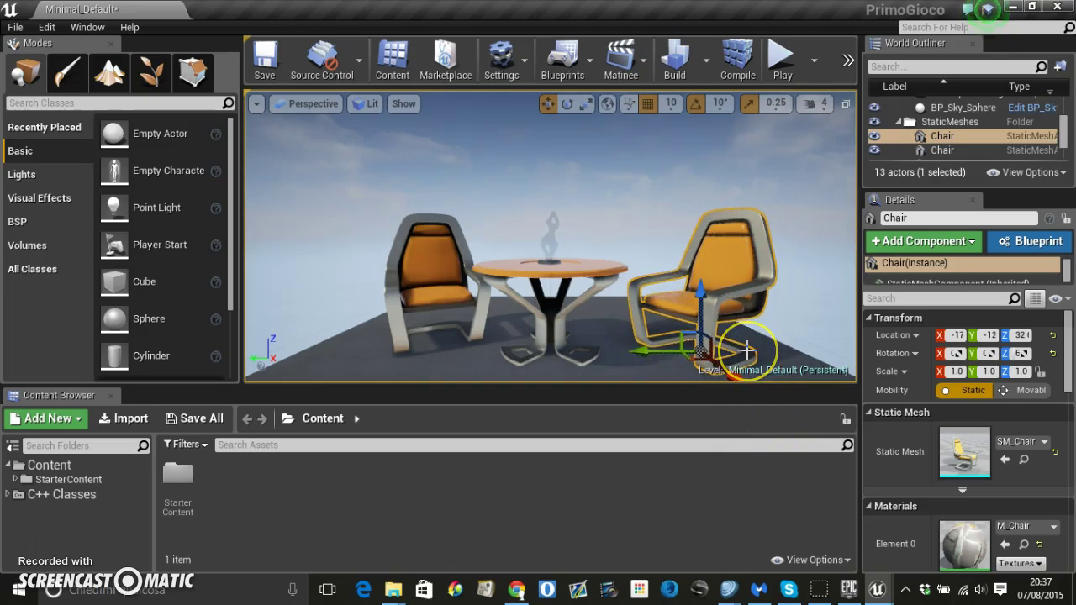
key(e)
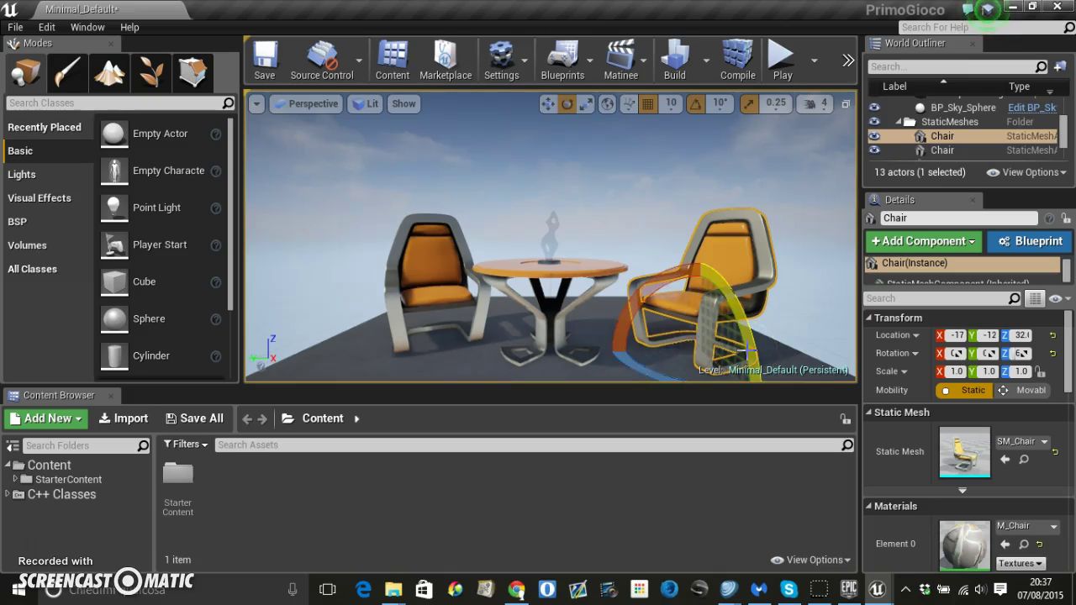
mouse_move(624, 360)
mouse_down()
mouse_move(697, 376)
mouse_move(631, 353)
mouse_move(631, 363)
mouse_up()
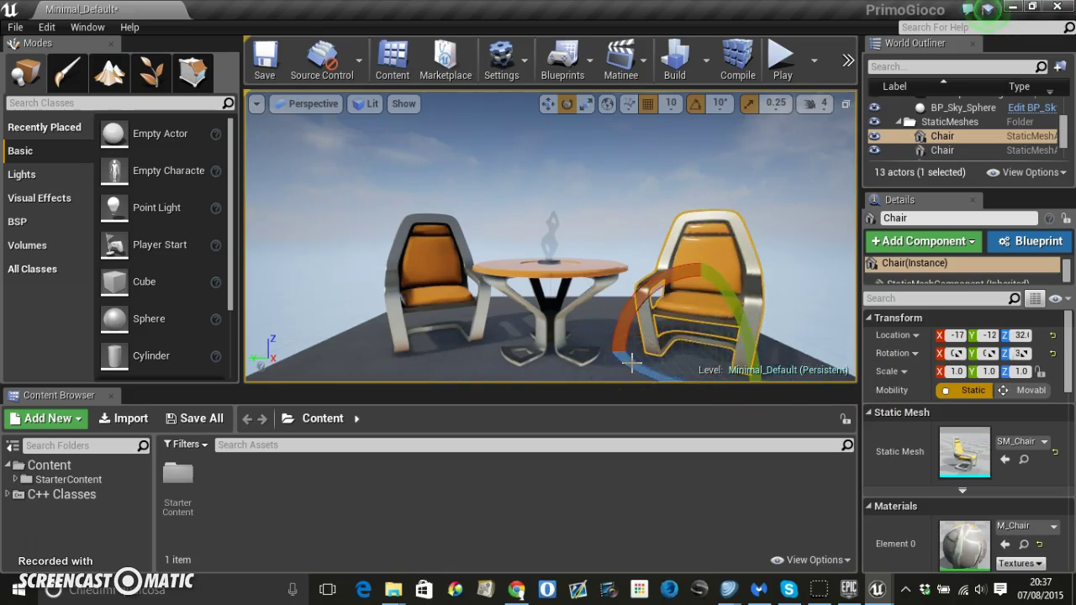
Scale the chair along X to 2.7, giving scale 2.7, 1.0, 1.0.
key(r)
drag(692, 370, 608, 428)
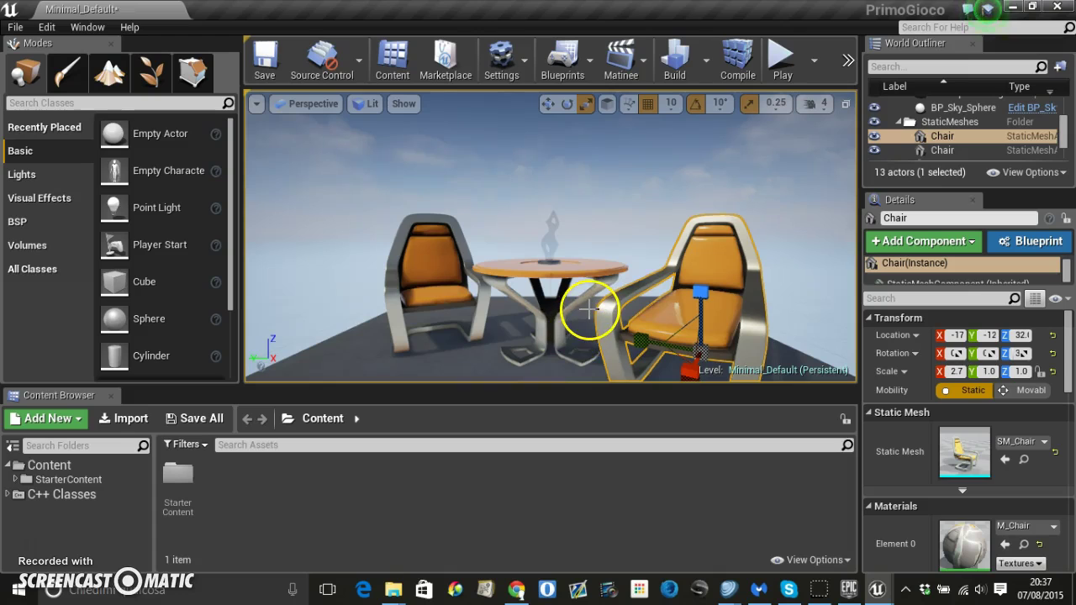
scroll(586, 309, down, 3)
scroll(591, 308, up, 5)
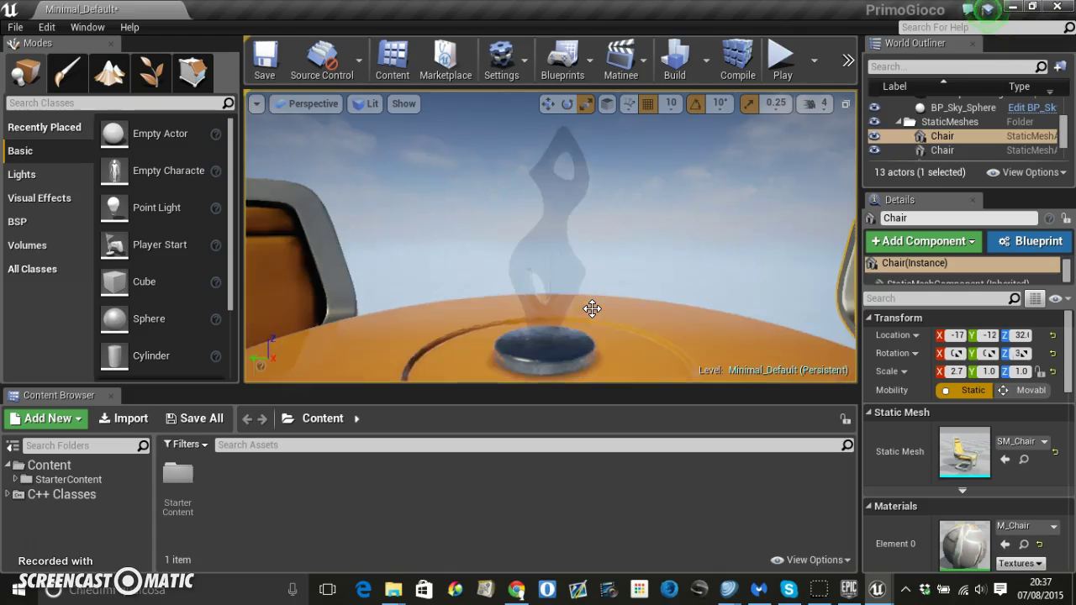
scroll(591, 309, down, 5)
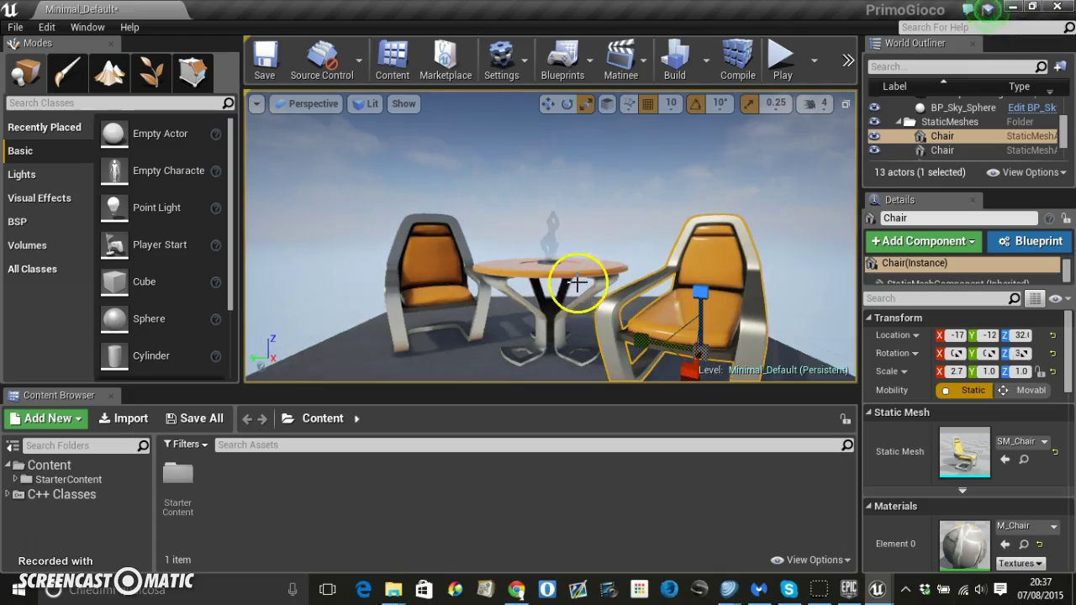
drag(457, 233, 484, 156)
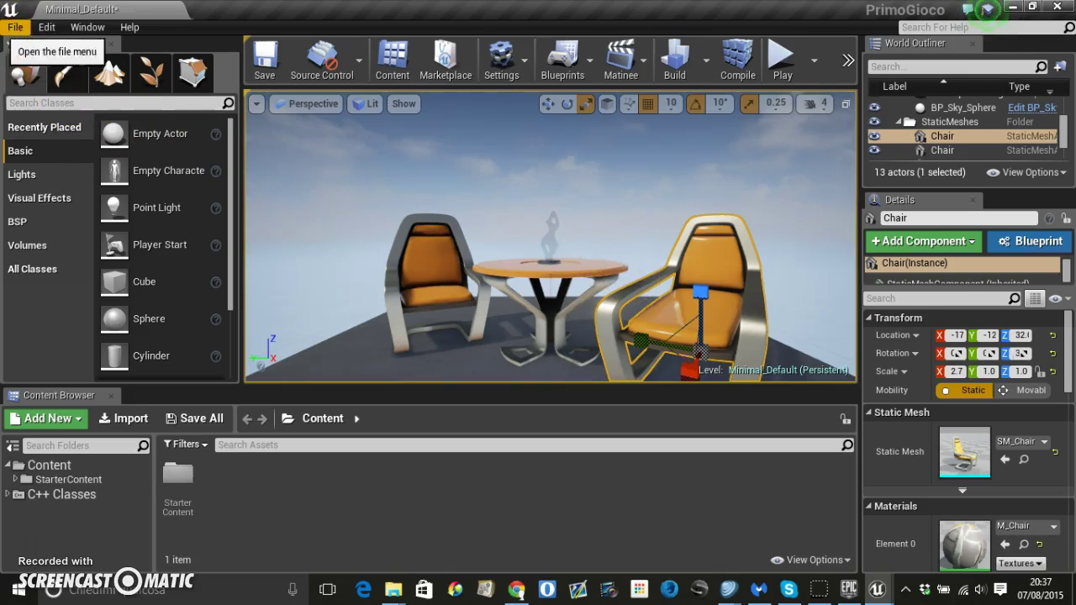
Create a new Empty Level, choosing Don't Save for the Minimal_Default changes.
click(12, 28)
click(29, 56)
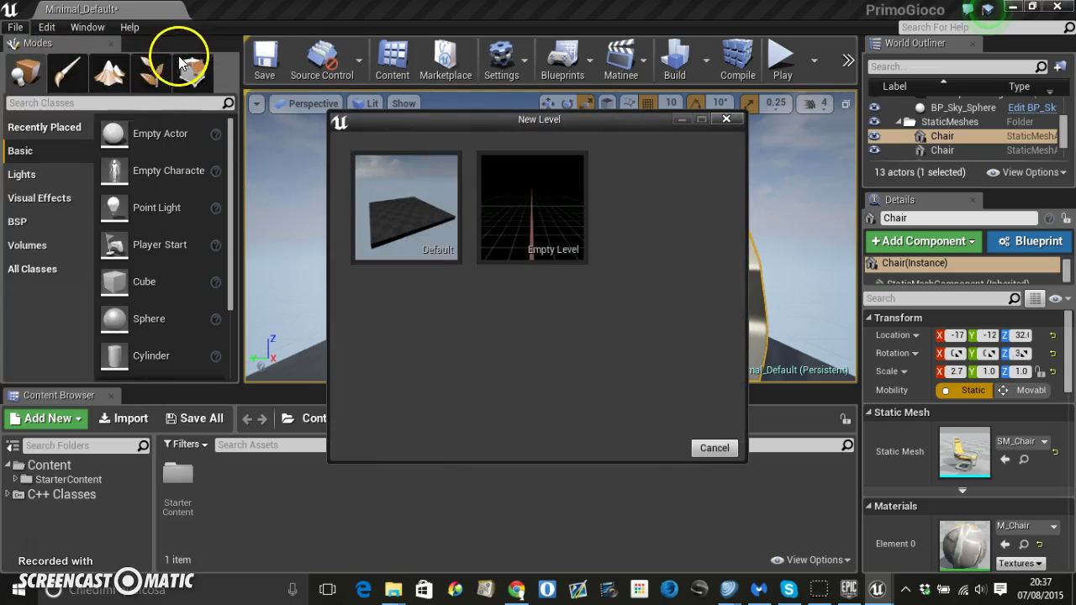
click(542, 209)
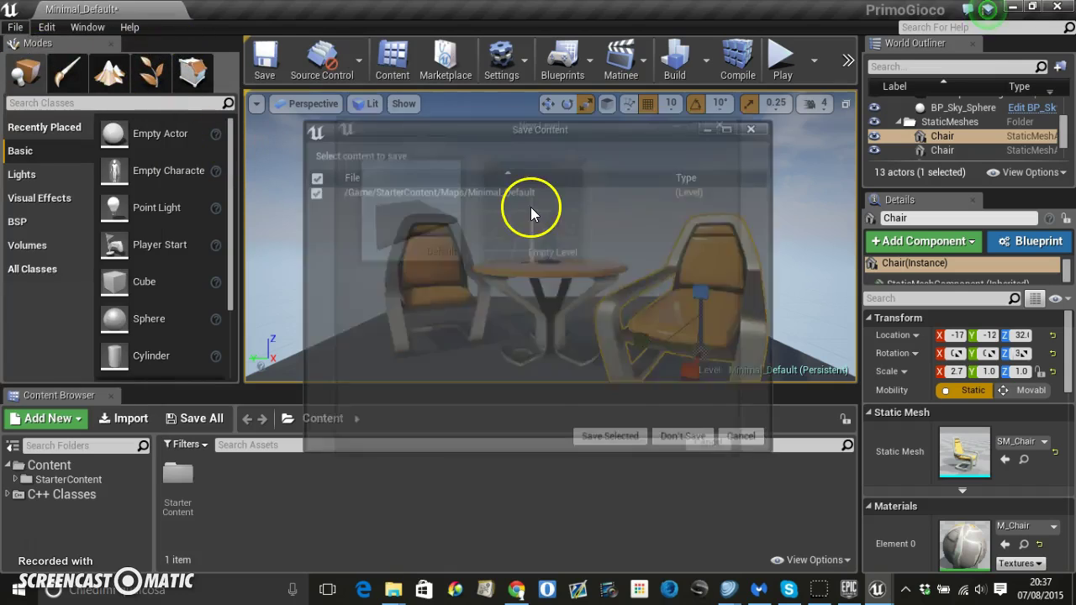
click(679, 439)
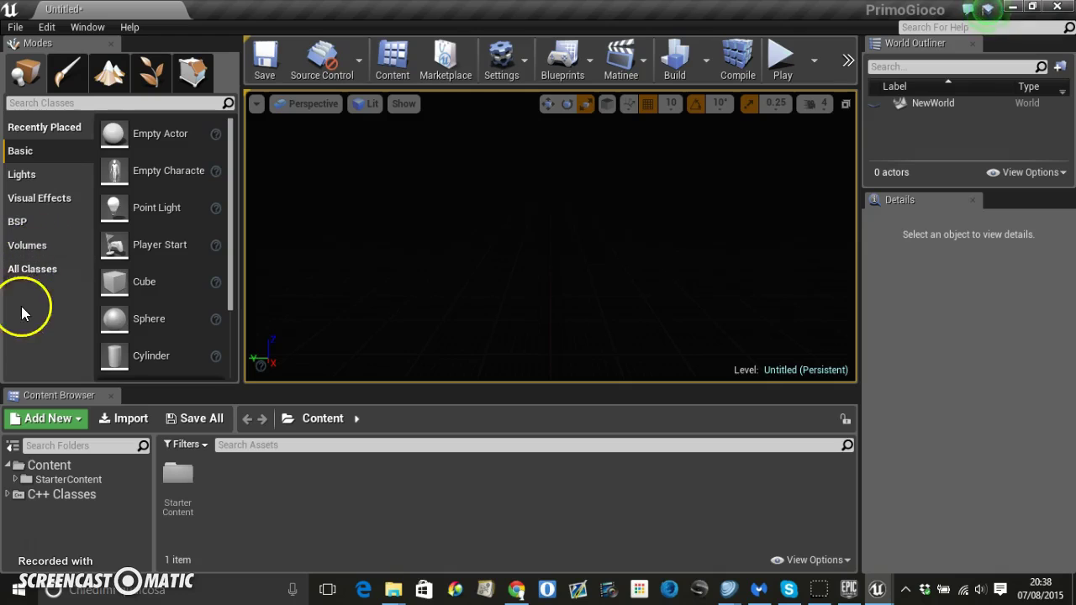
Browse to Content > StarterContent > Shapes to list its 19 static mesh shapes.
click(45, 468)
click(21, 480)
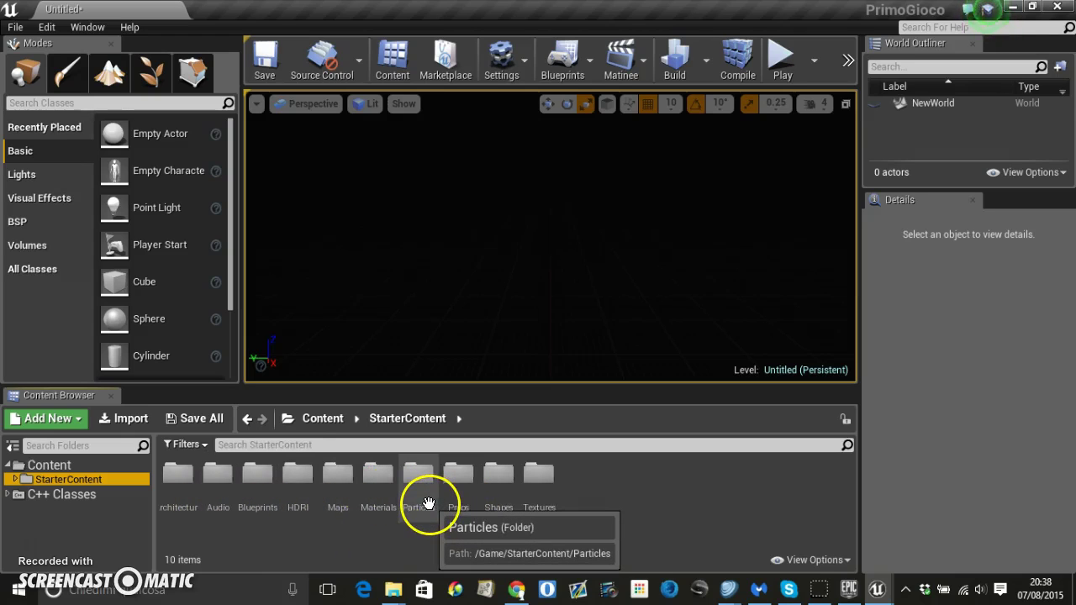
click(496, 509)
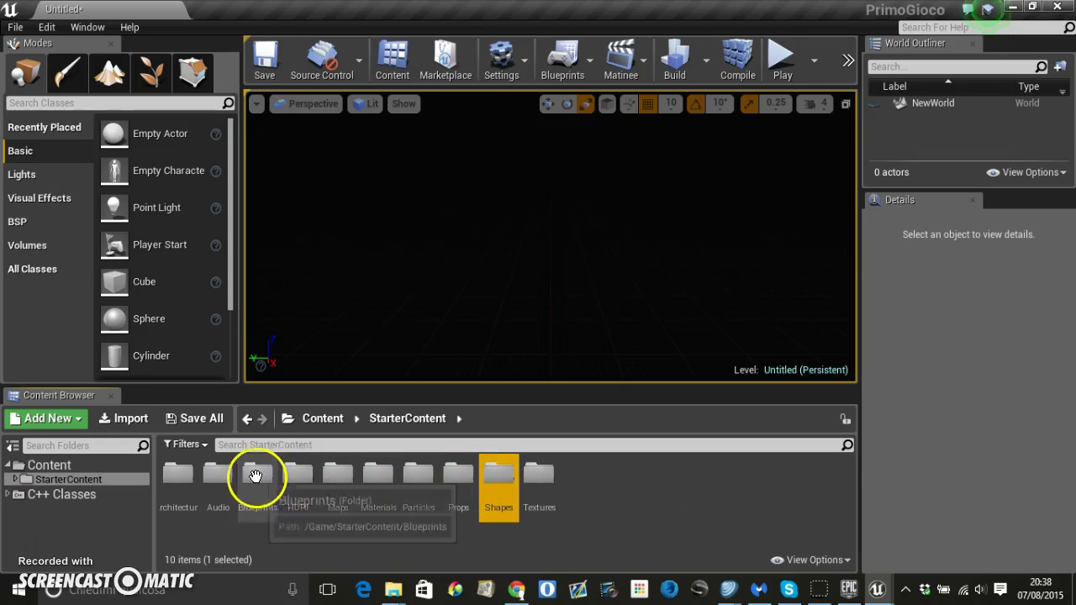
click(10, 480)
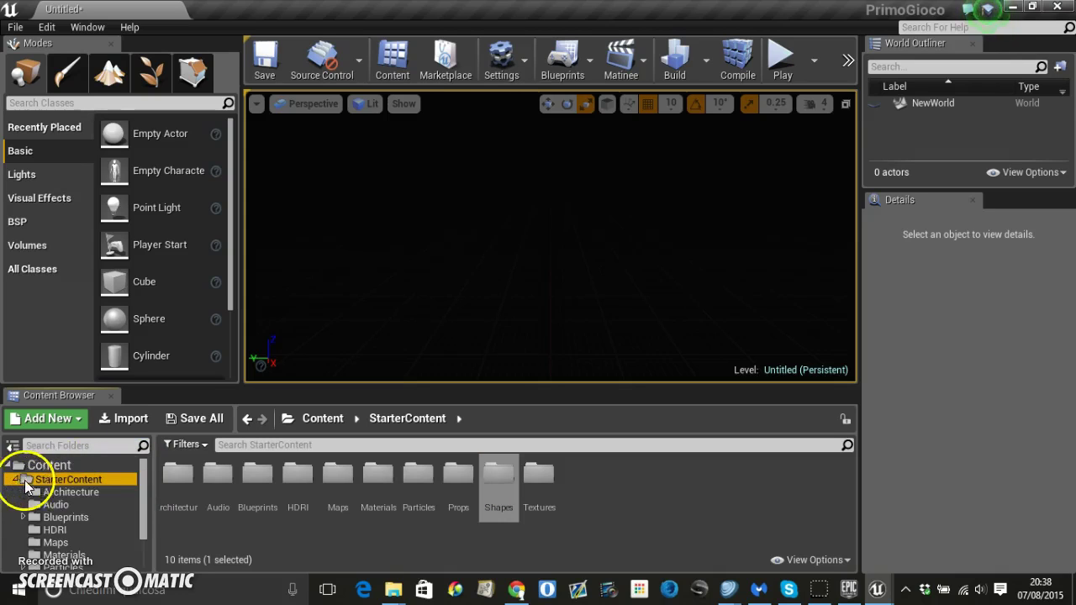
scroll(128, 496, down, 2)
scroll(75, 509, up, 2)
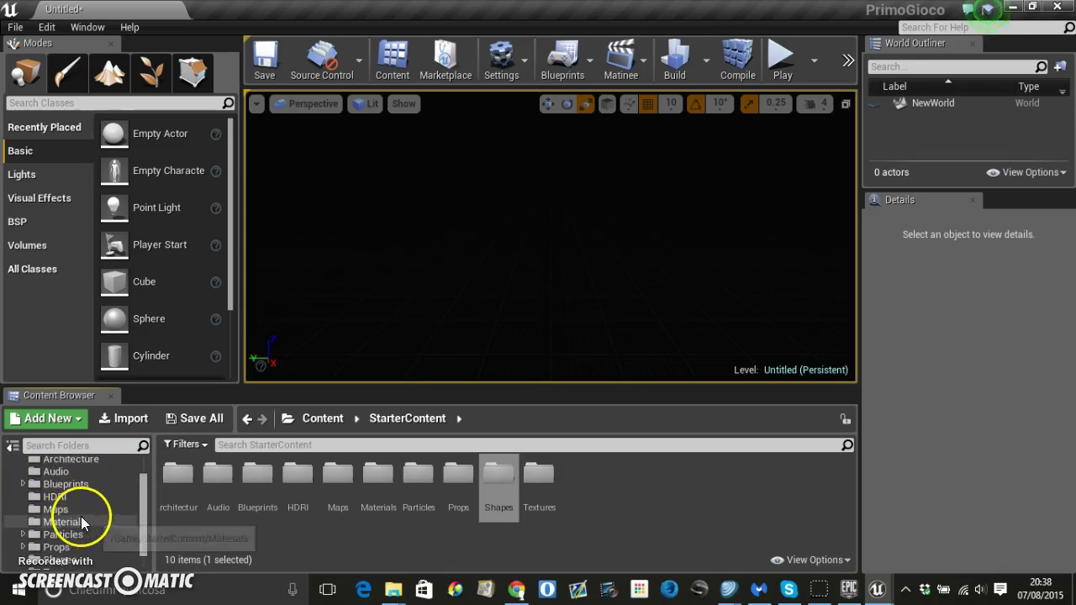
scroll(84, 505, down, 1)
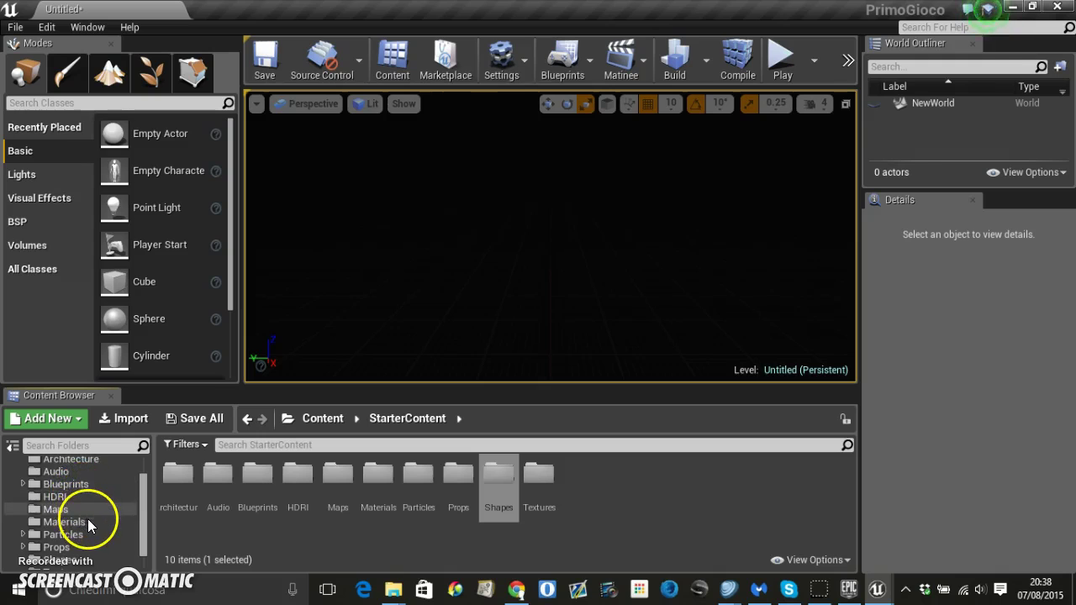
scroll(84, 528, down, 1)
click(82, 536)
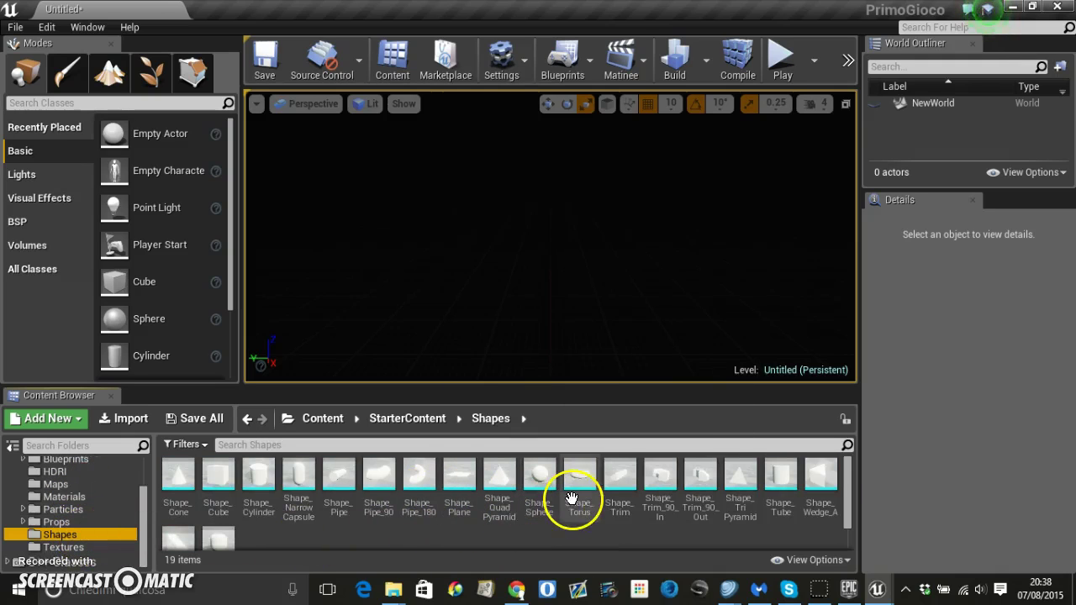
Place a Shape_Plane in the level and scale it to about 6.2 by 16 along X and Y.
click(461, 477)
drag(461, 477, 524, 281)
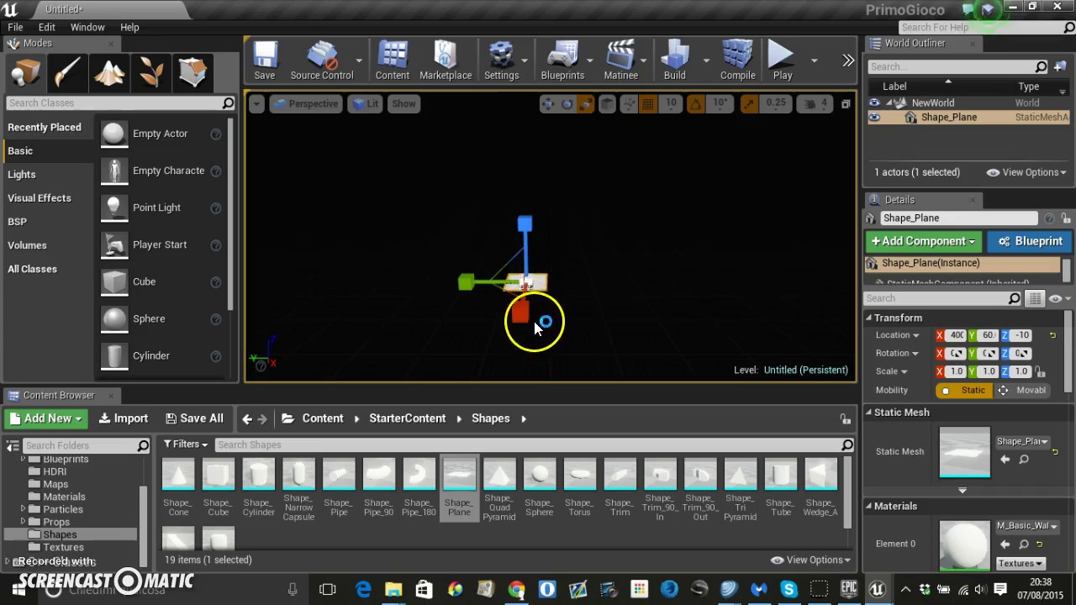
drag(525, 321, 459, 588)
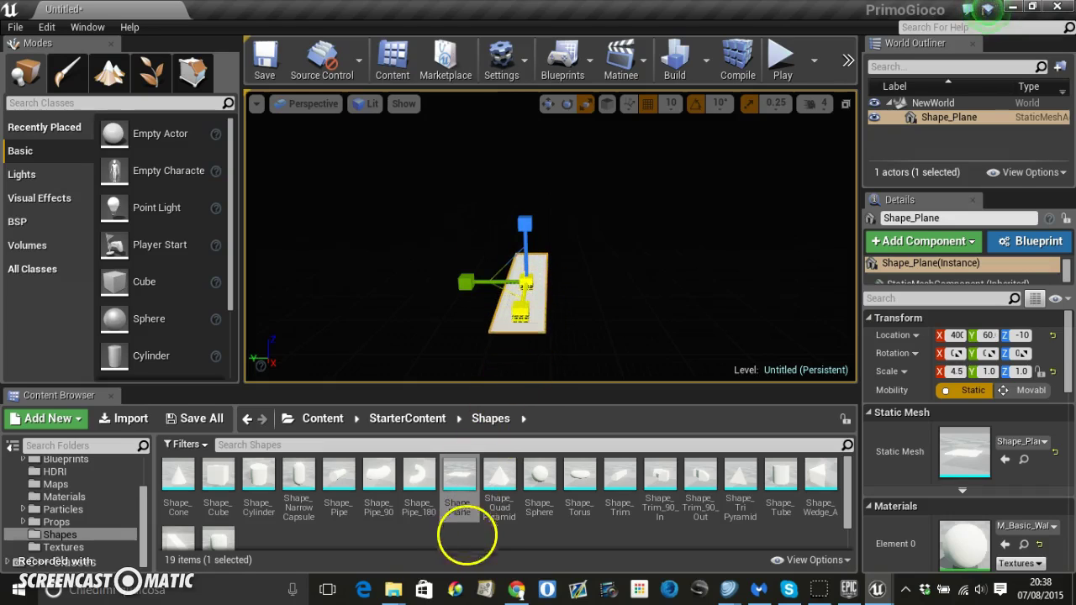
mouse_move(463, 279)
mouse_down()
mouse_move(246, 272)
mouse_move(713, 258)
mouse_up()
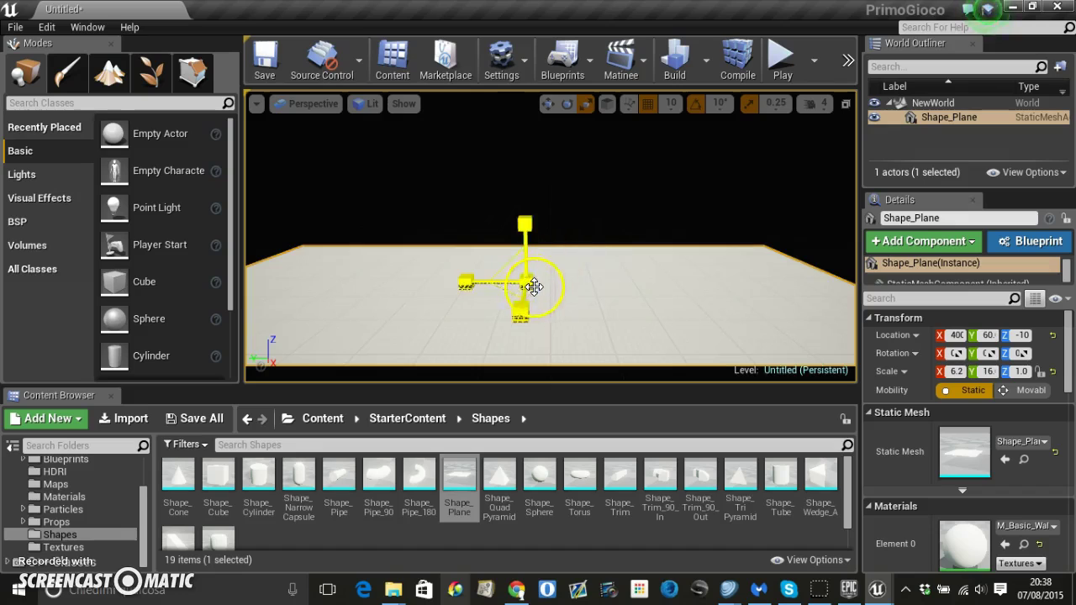
key(Escape)
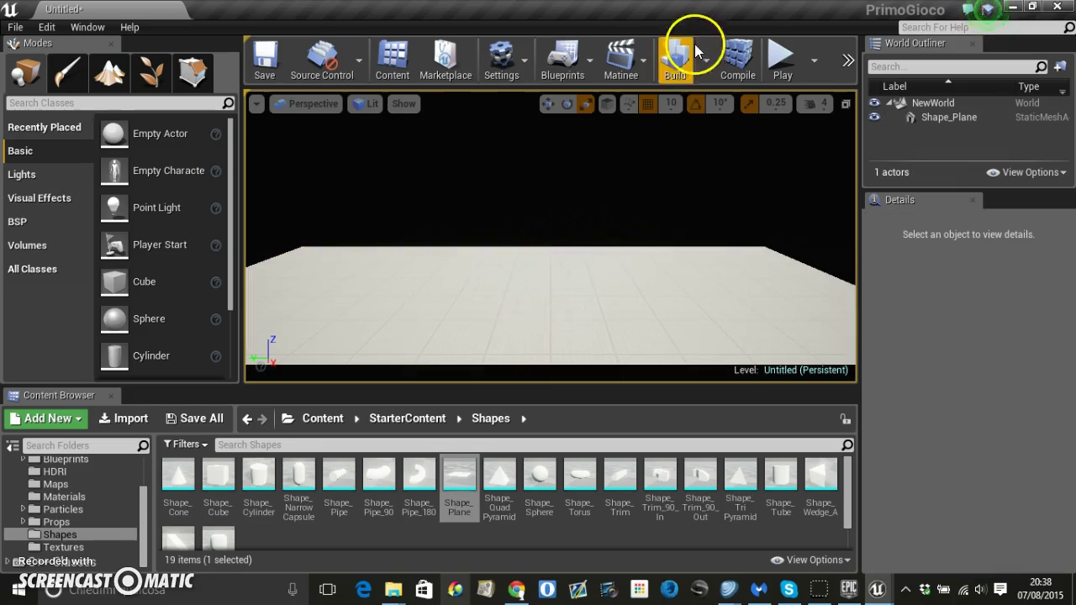
Preview the level briefly, then replace it unsaved with a new Empty Level.
click(773, 44)
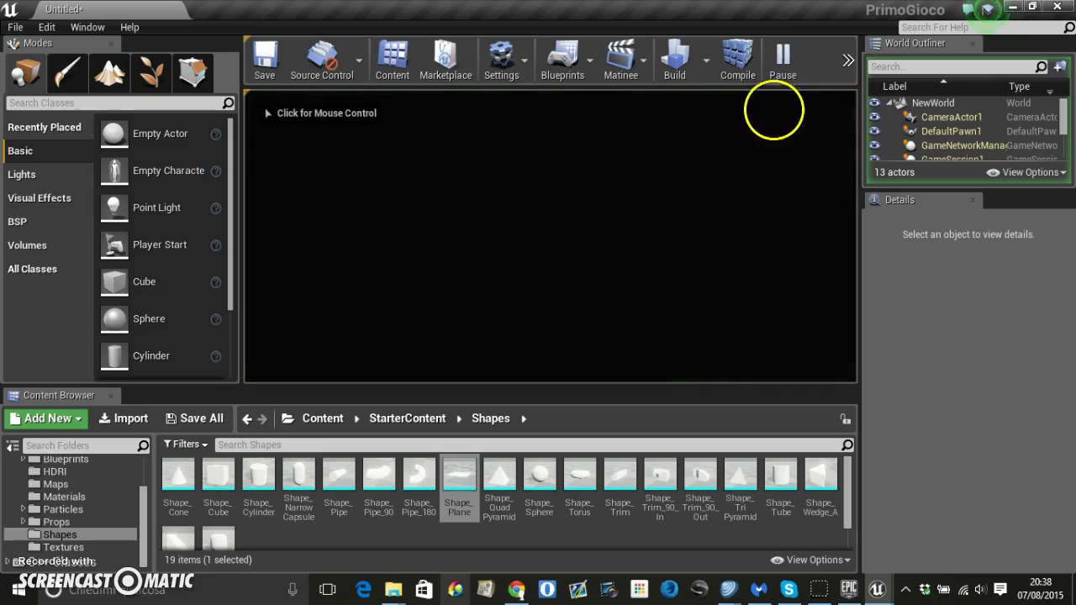
click(778, 50)
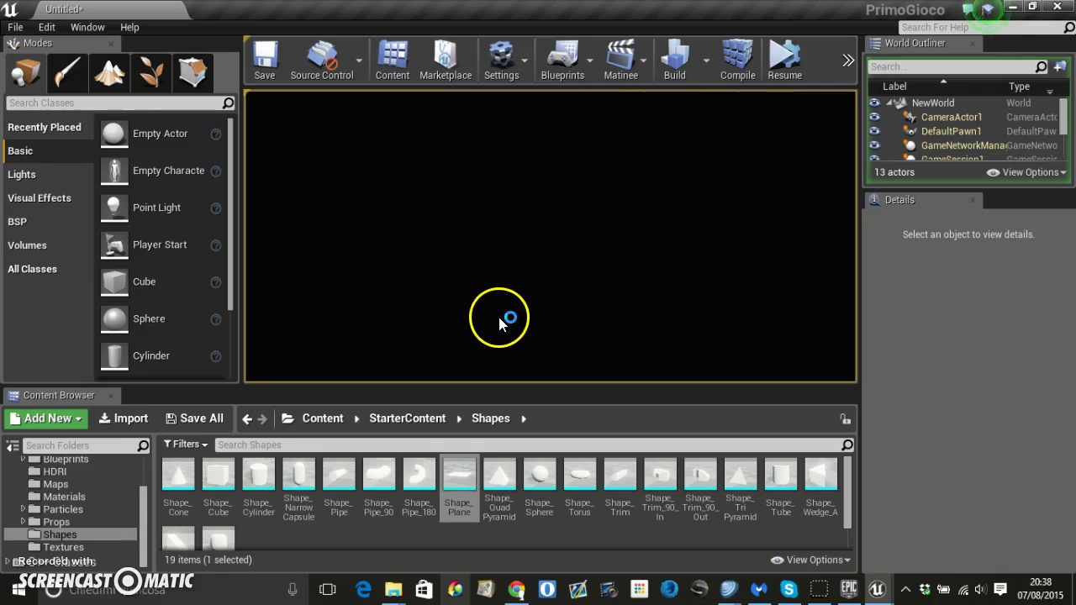
click(13, 29)
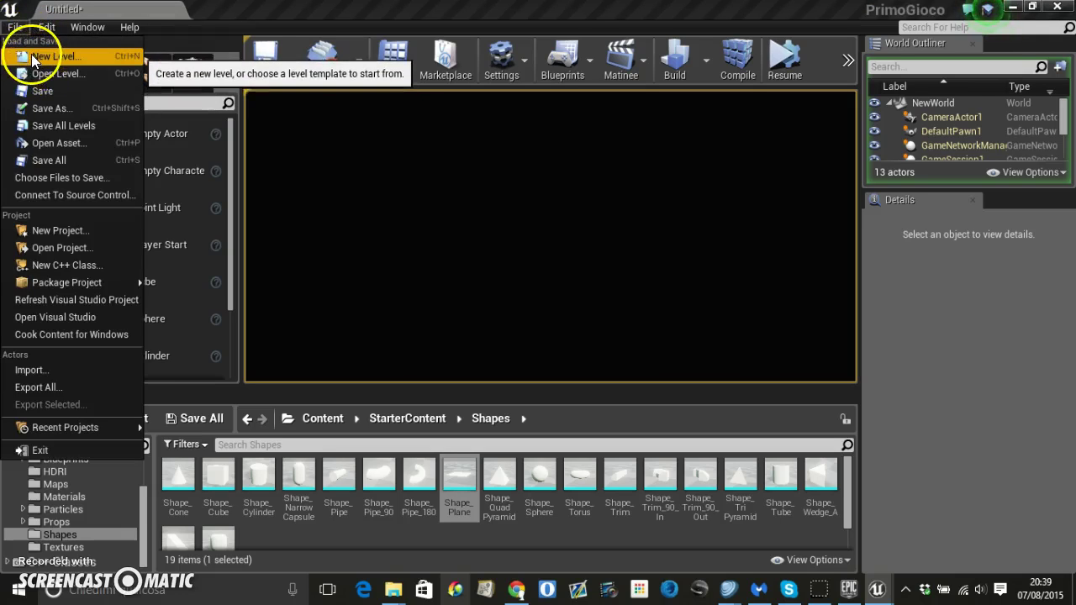
click(37, 59)
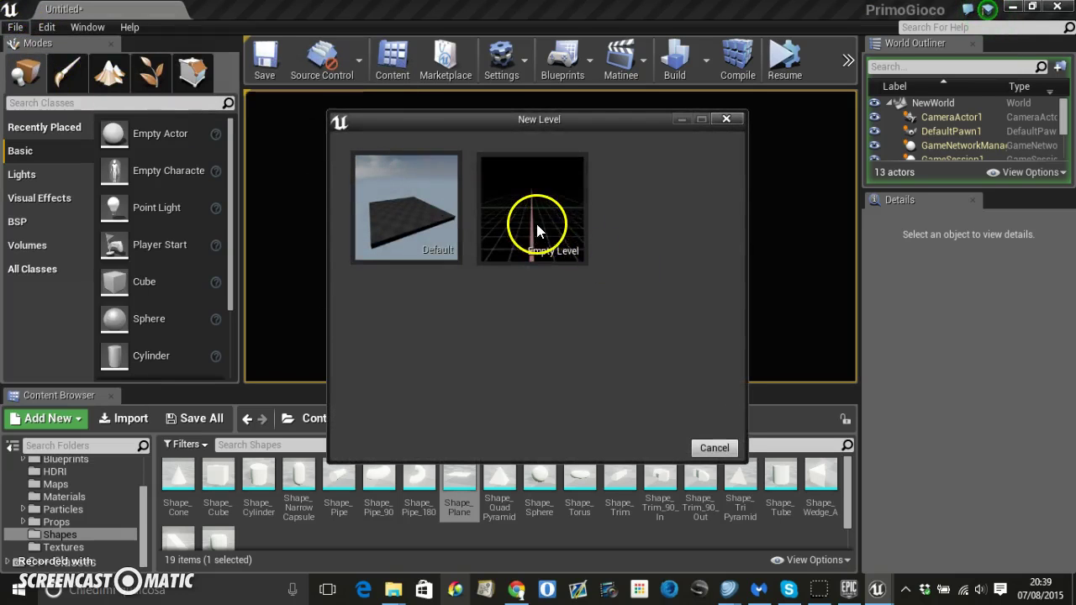
click(537, 224)
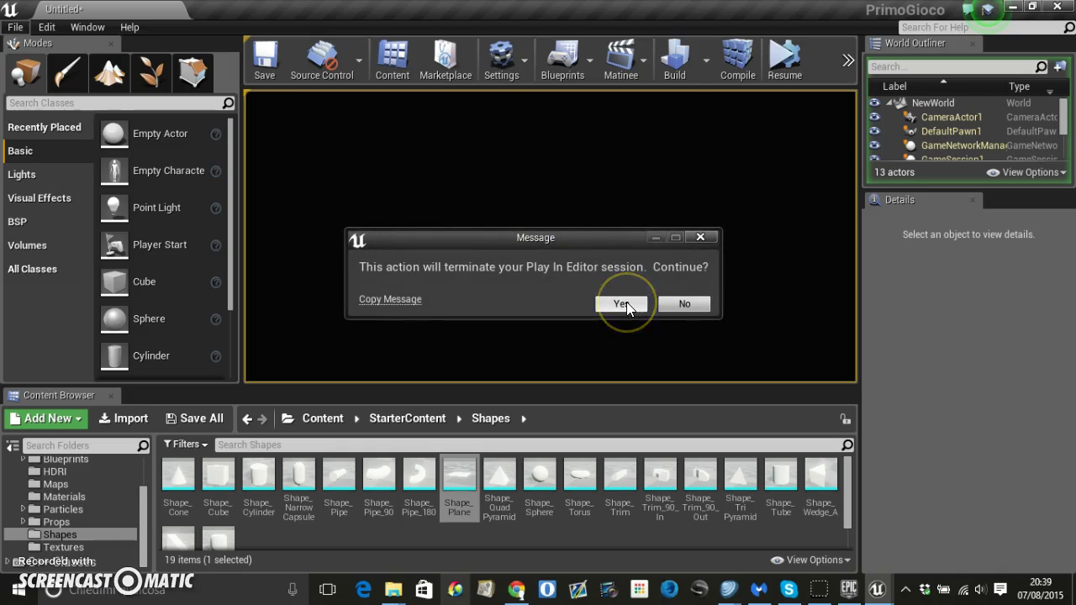
click(626, 305)
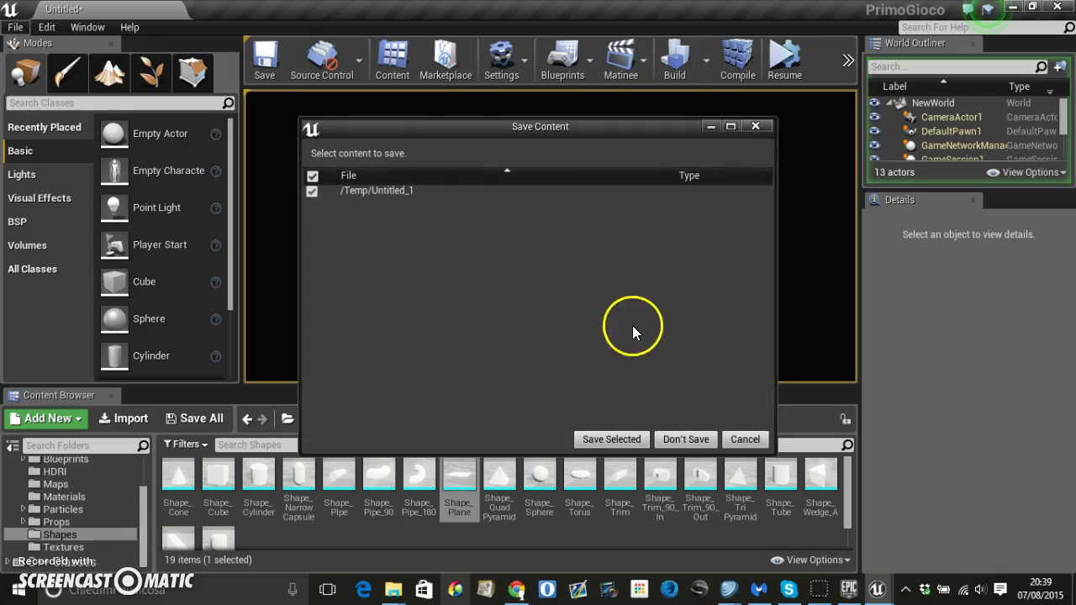
click(709, 442)
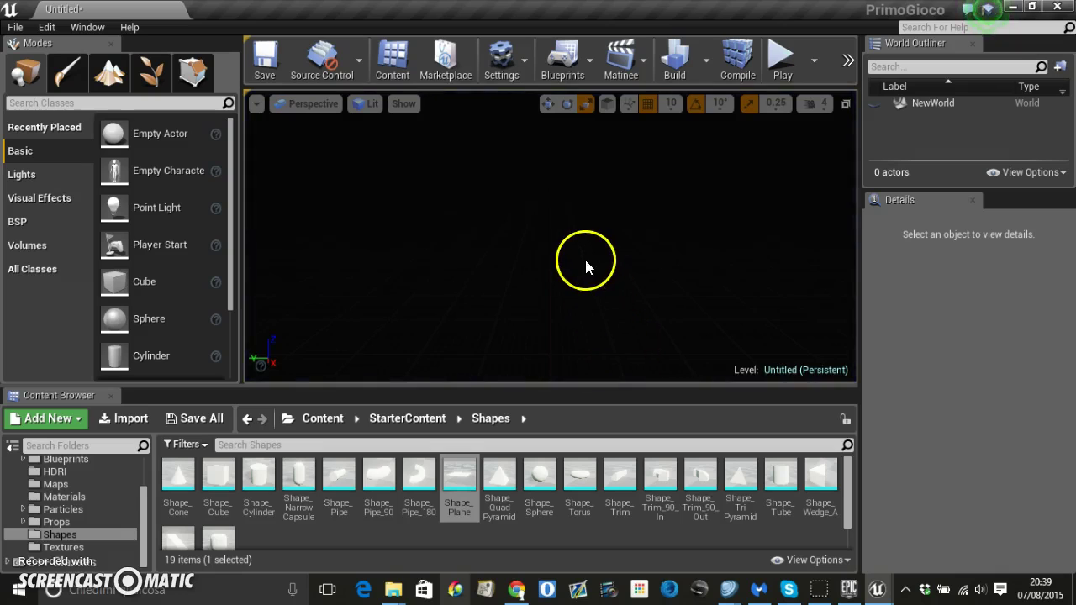
Drop a Shape_Plane into the level and scale it to about 7.5 by 16 as the floor.
mouse_move(466, 493)
mouse_down()
mouse_move(480, 269)
mouse_move(538, 271)
mouse_move(526, 380)
mouse_up()
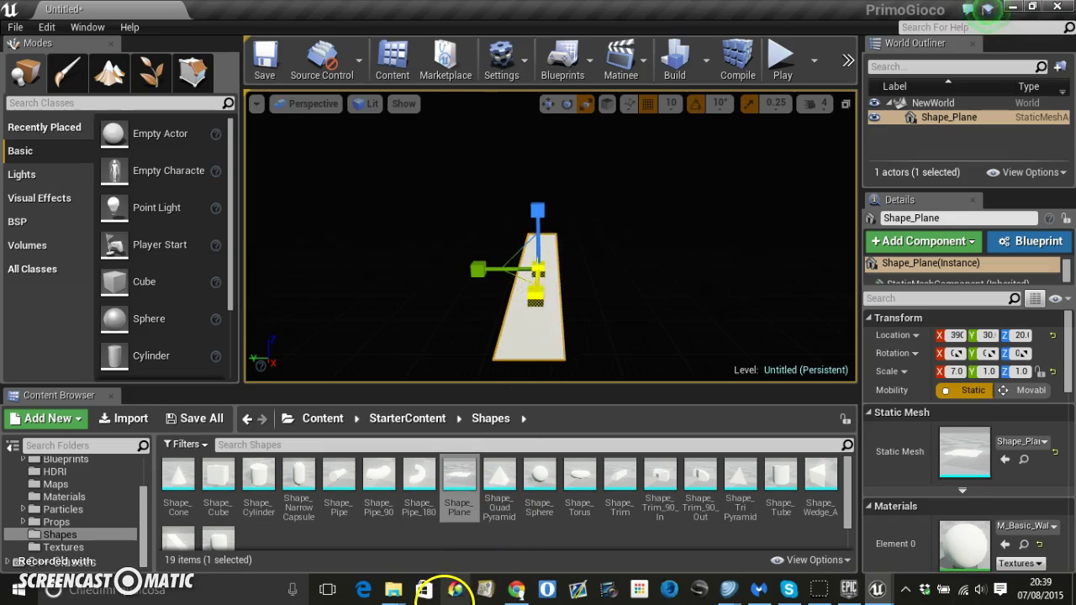
drag(487, 271, 75, 252)
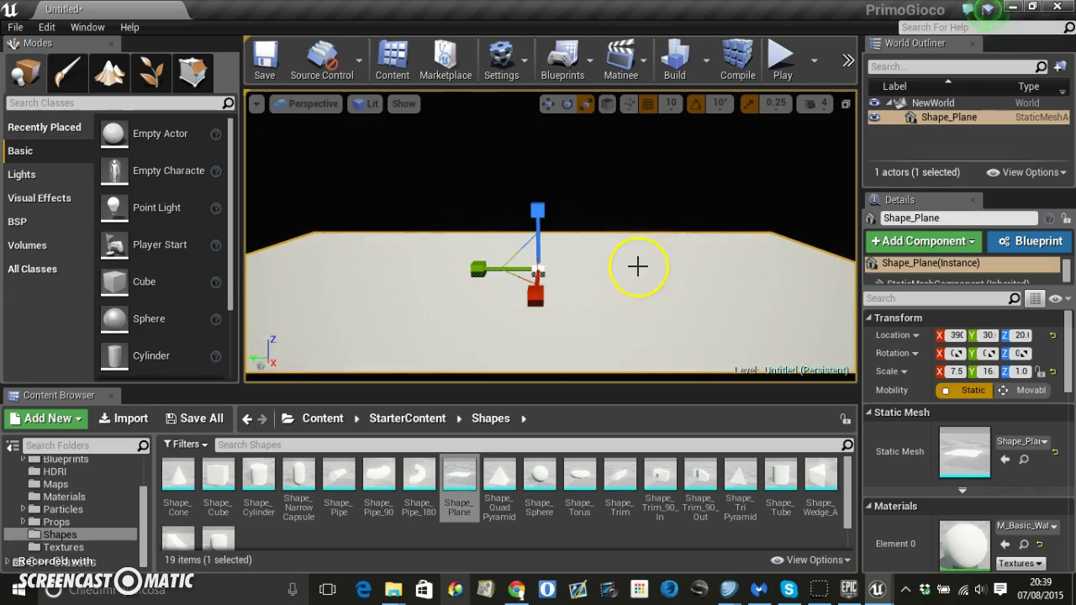
click(590, 178)
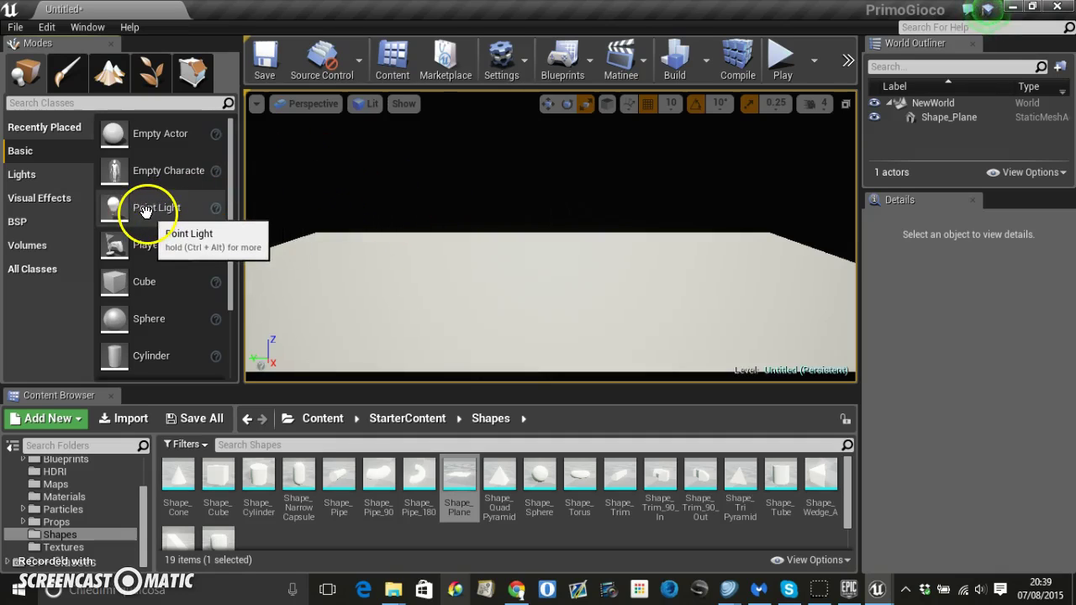
Place a Point Light above the floor plane and select the plane.
click(39, 174)
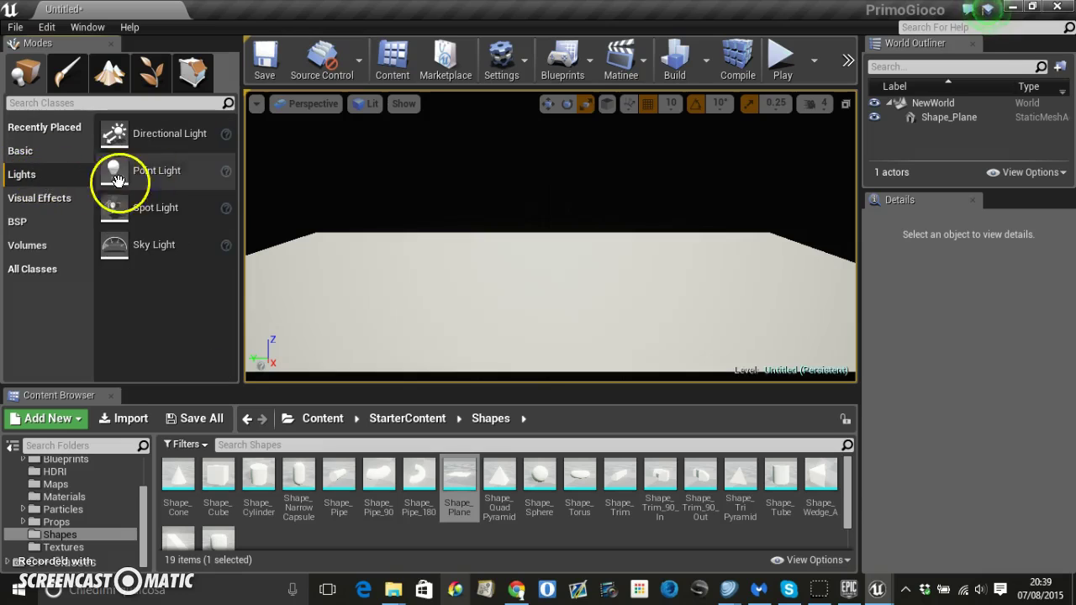
mouse_move(159, 168)
mouse_down()
mouse_move(355, 179)
mouse_move(562, 320)
mouse_up()
click(579, 269)
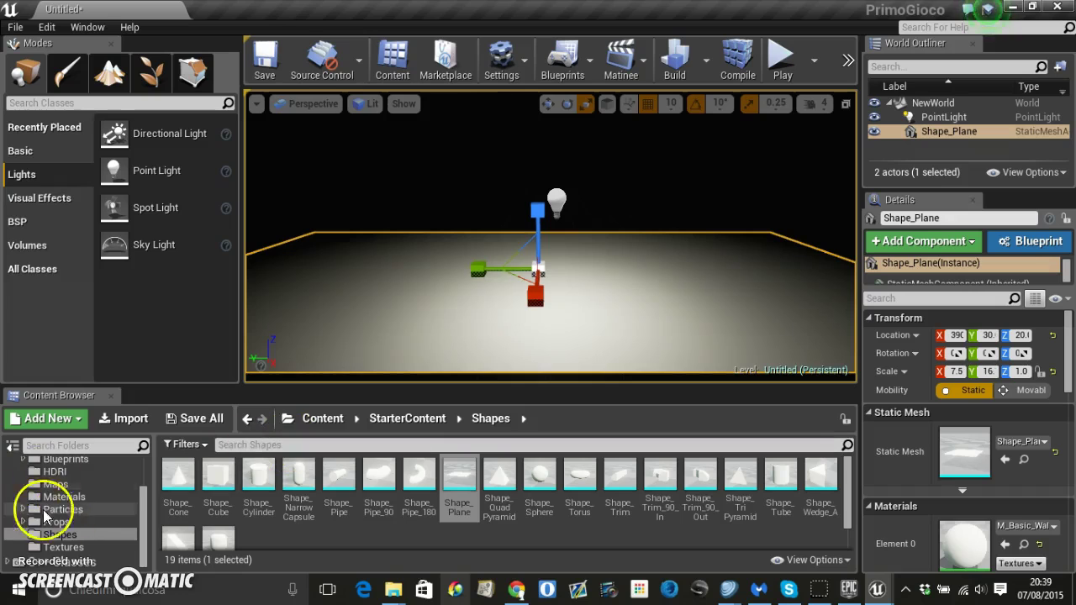
click(76, 497)
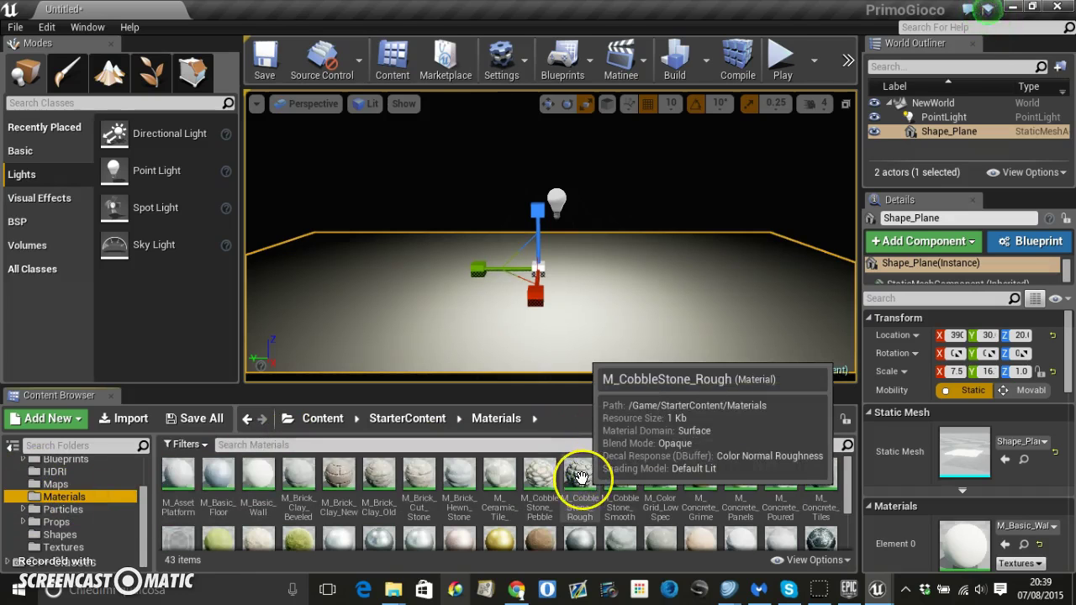
Apply the M_Ground_Grass material to the Shape_Plane floor.
scroll(579, 474, down, 3)
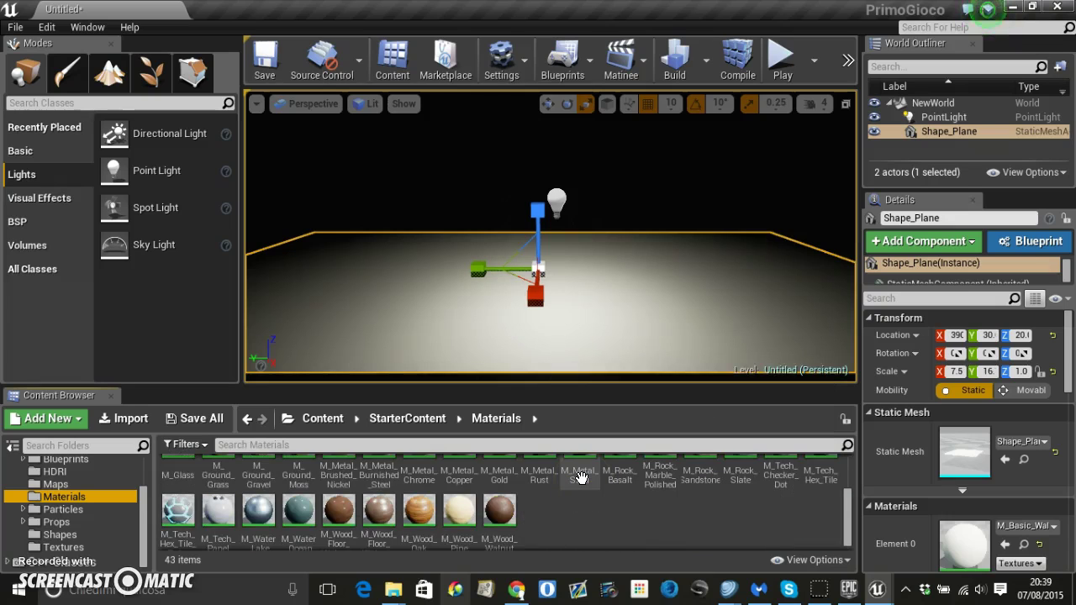
click(220, 477)
drag(473, 367, 586, 289)
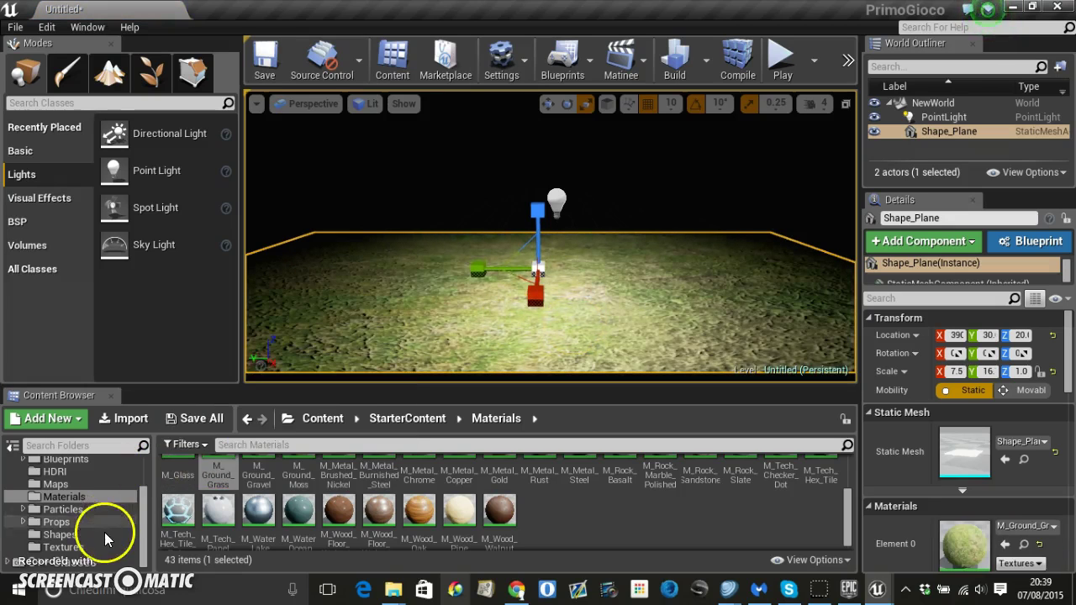
click(58, 511)
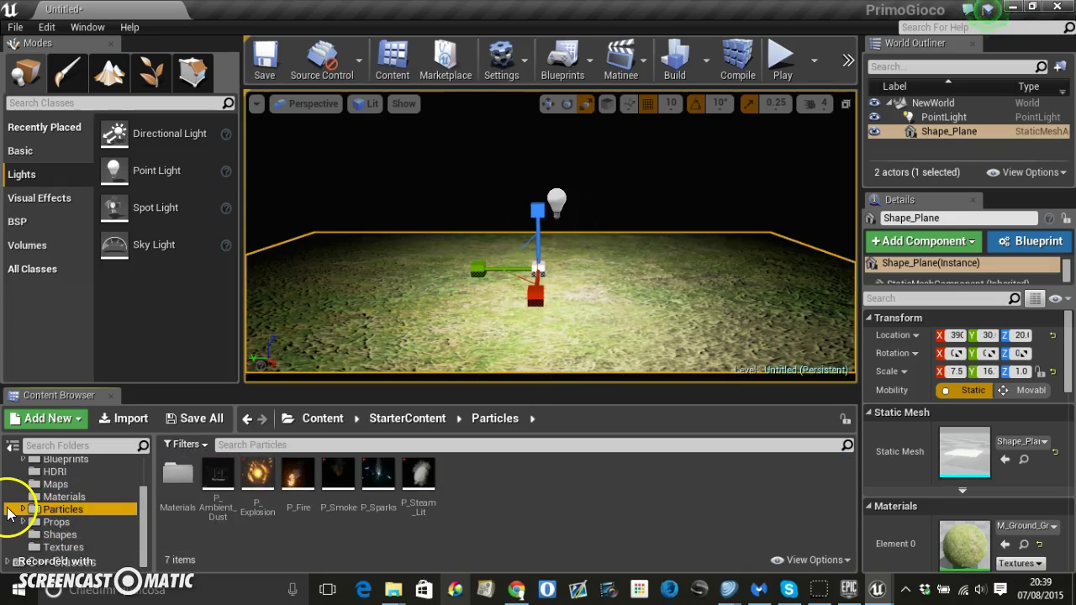
Place the P_Fire particle emitter near the centre of the grass floor.
click(294, 485)
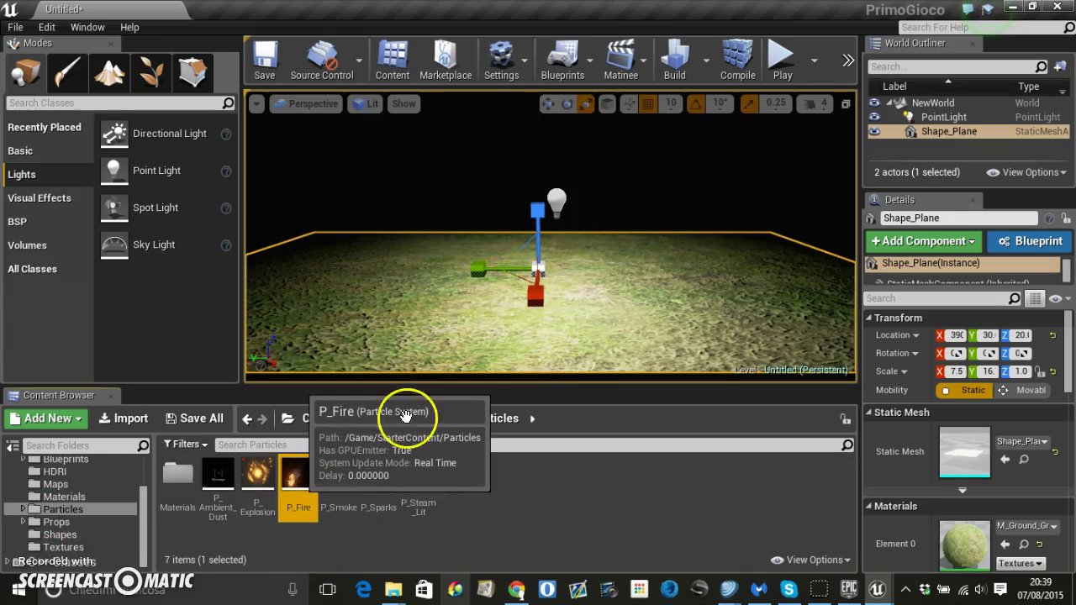
click(571, 269)
drag(538, 278, 593, 294)
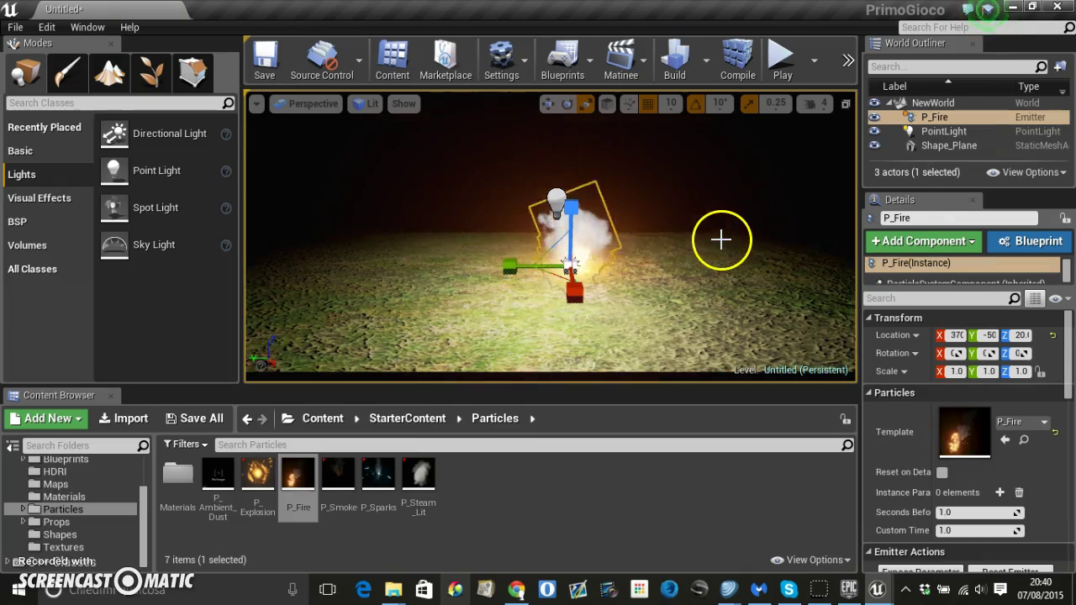
Start a Play preview and place an SM_Chair from the Props folder on the grass.
click(783, 68)
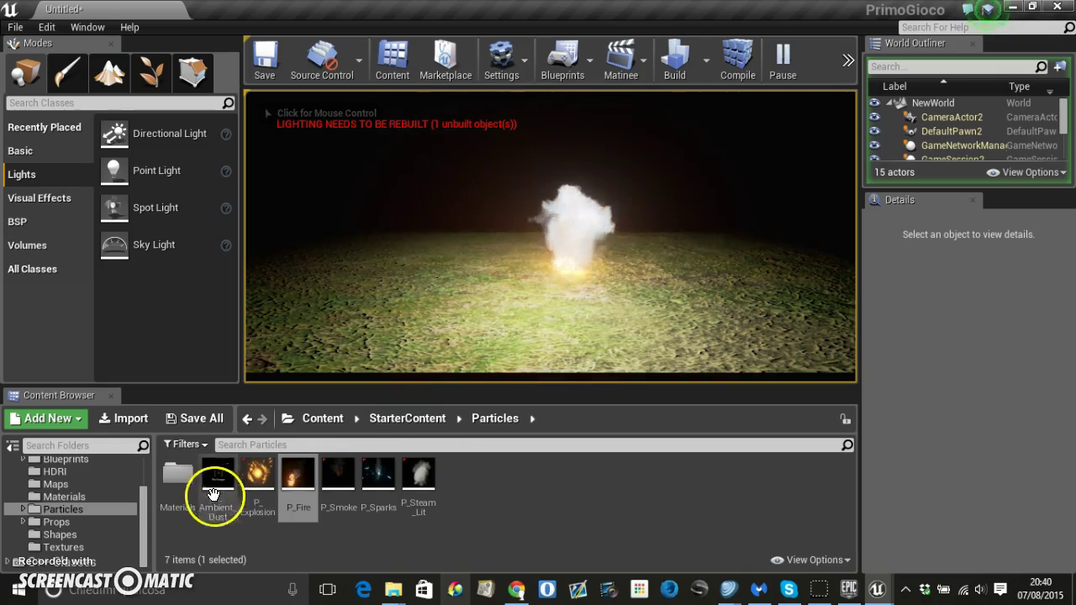
click(78, 524)
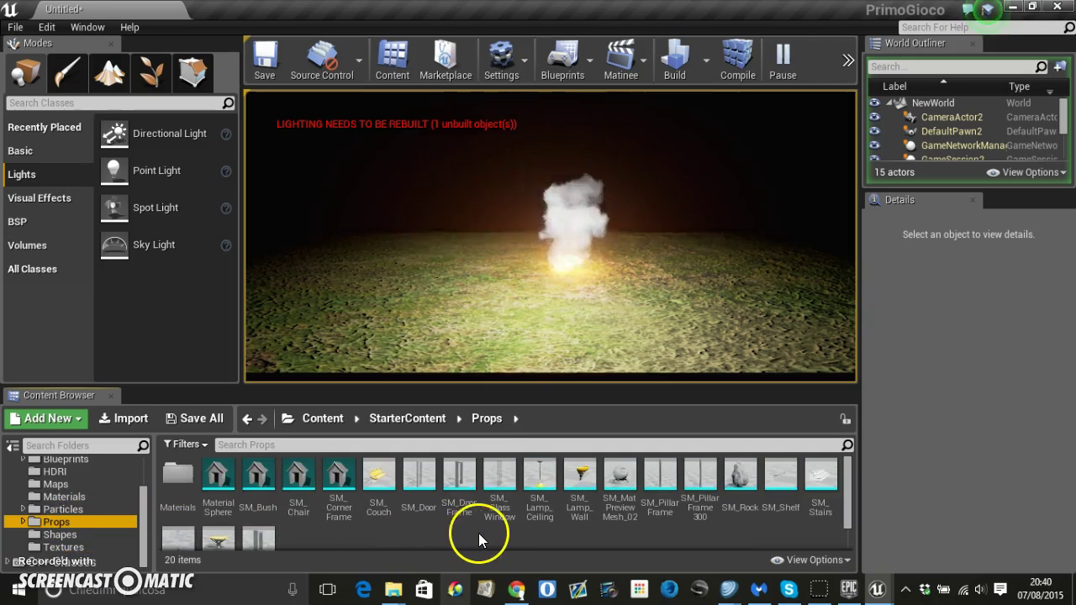
click(297, 477)
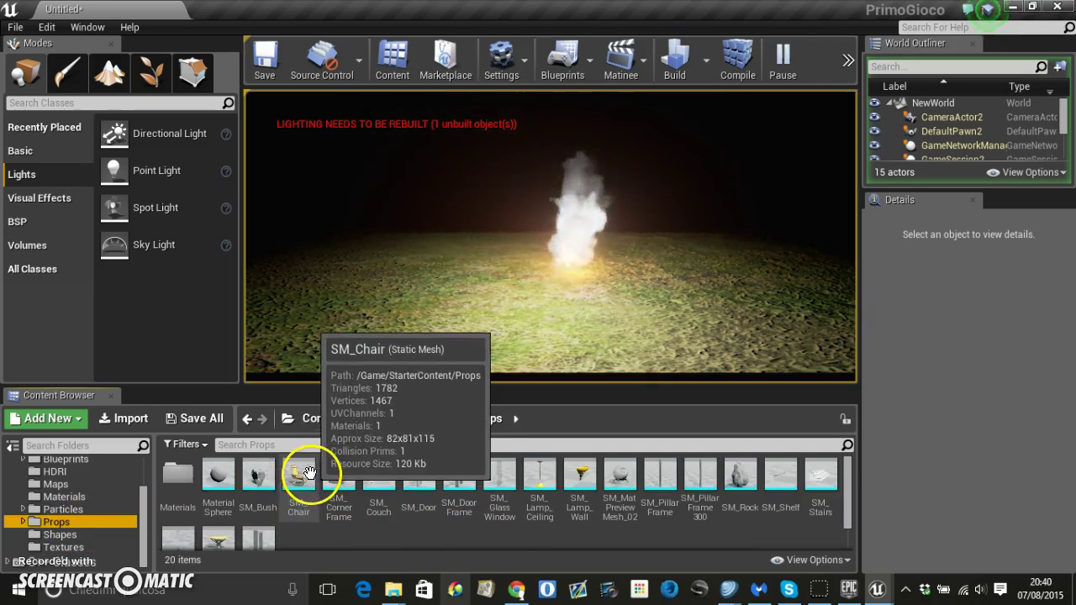
drag(298, 478, 423, 308)
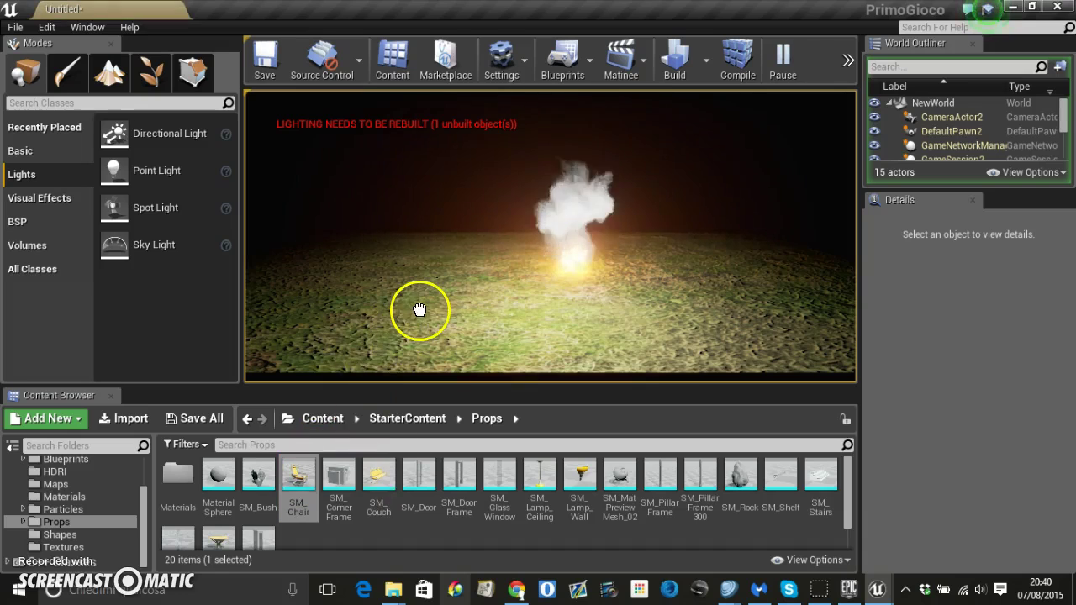
Pause the preview and drop two more SM_Chair copies onto the floor.
click(777, 63)
drag(297, 476, 396, 321)
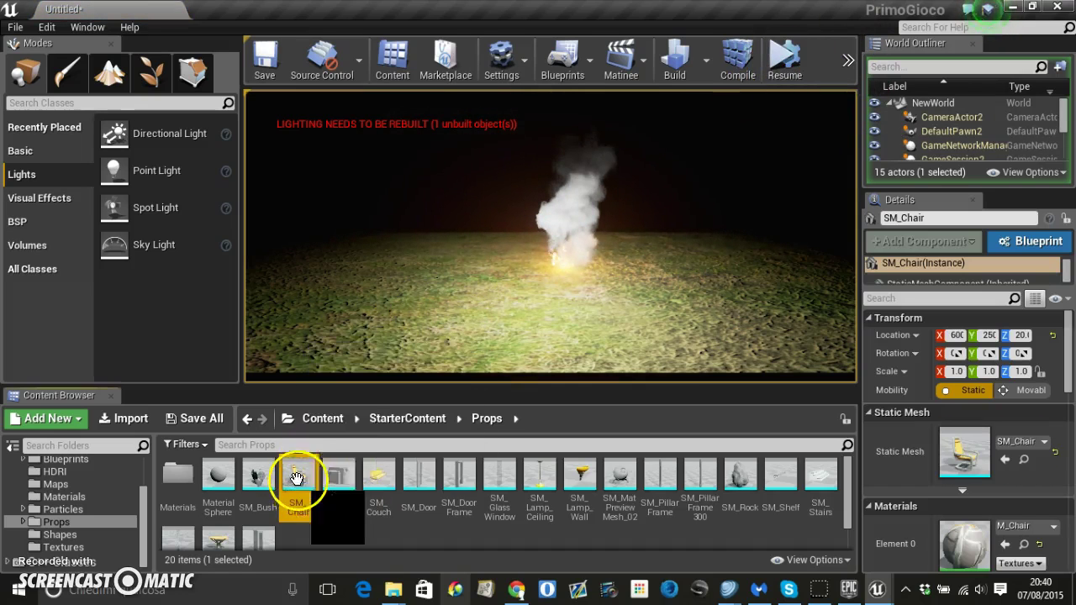
drag(478, 278, 479, 282)
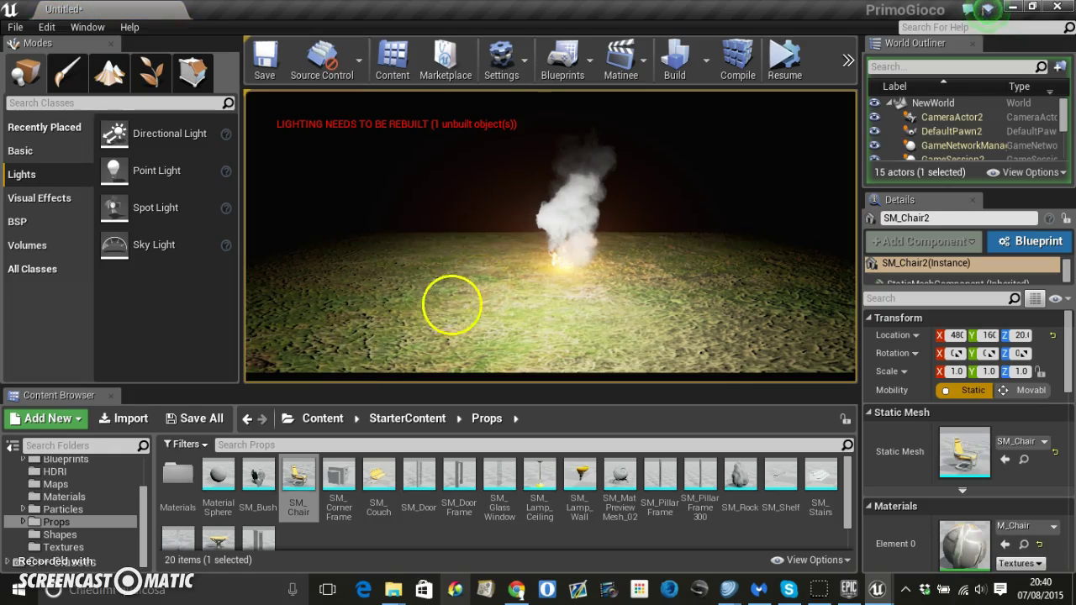
drag(296, 476, 487, 280)
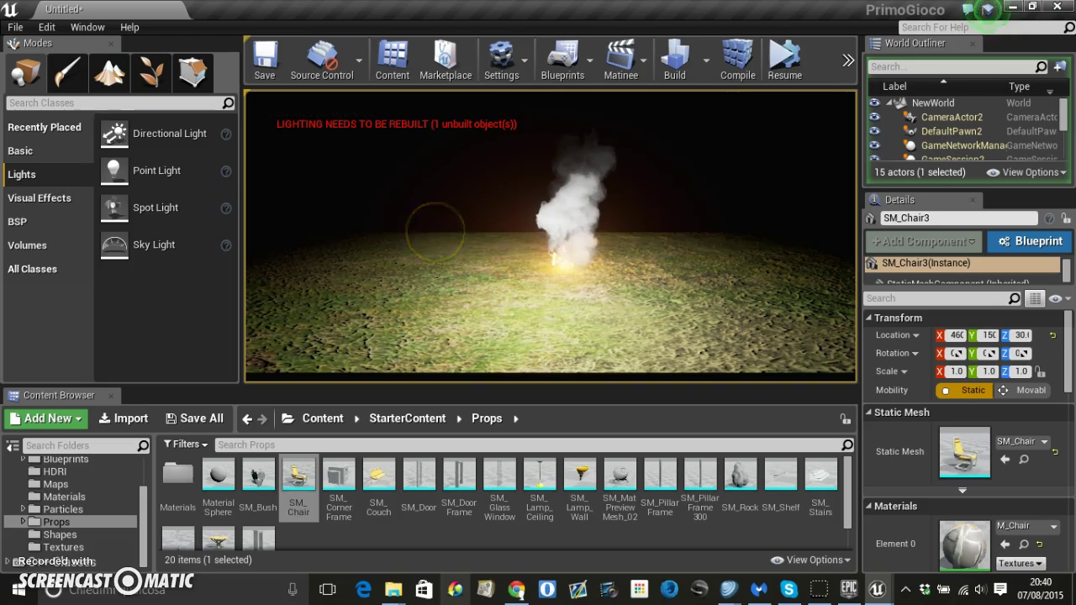
Stop the play session and delete the extra chair, SM_Chair3.
key(Escape)
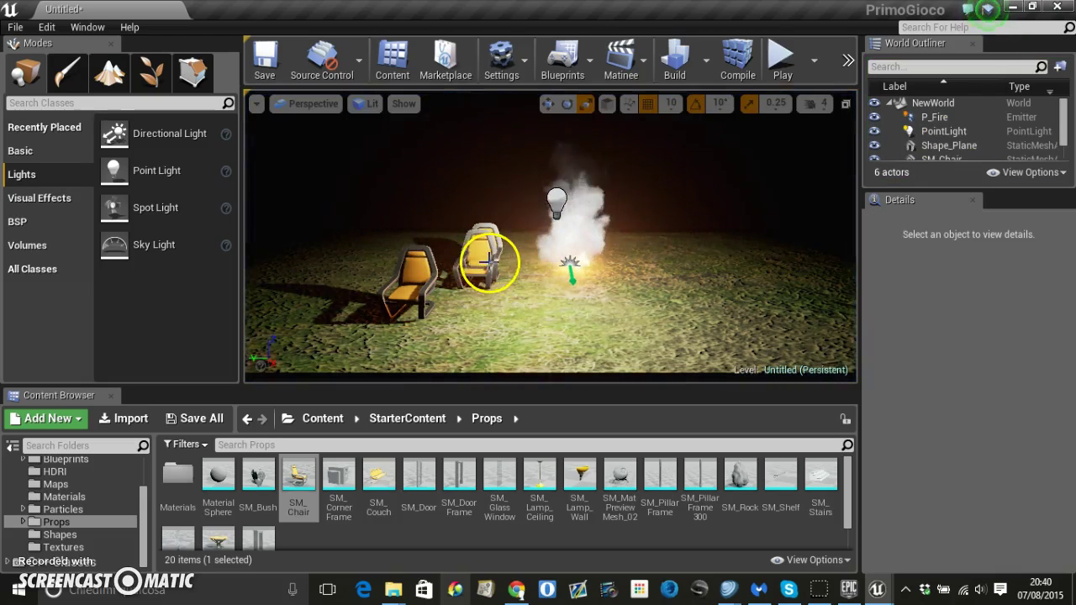
click(482, 259)
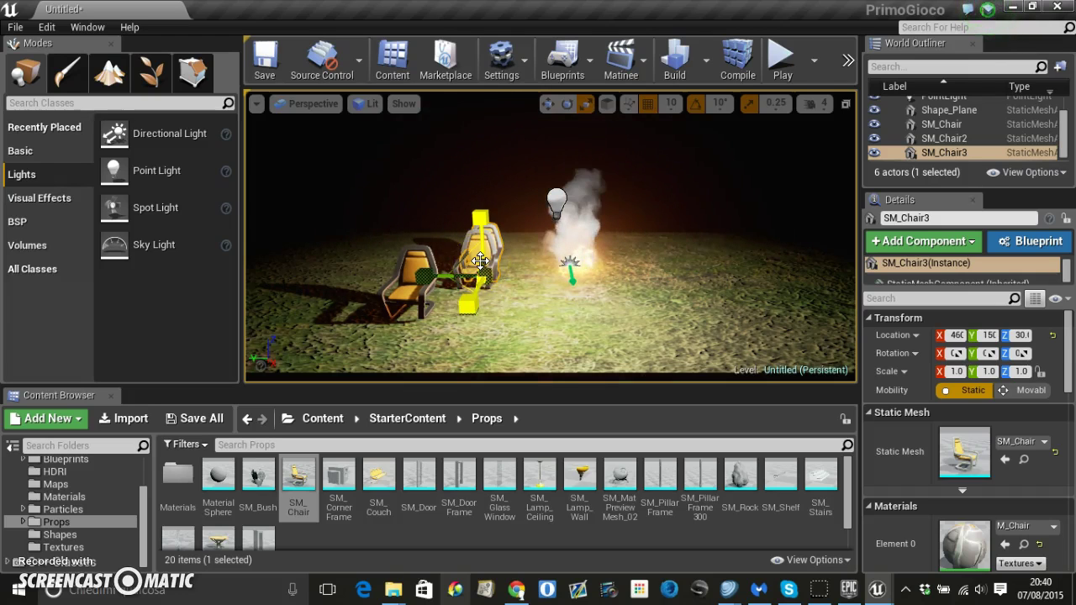
key(Delete)
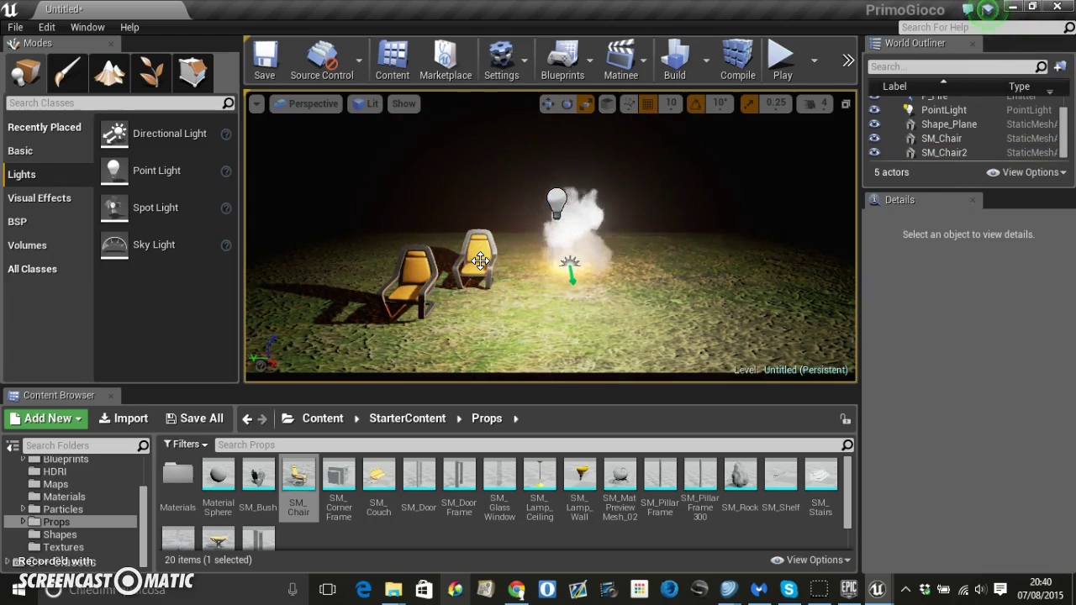
drag(463, 271, 450, 278)
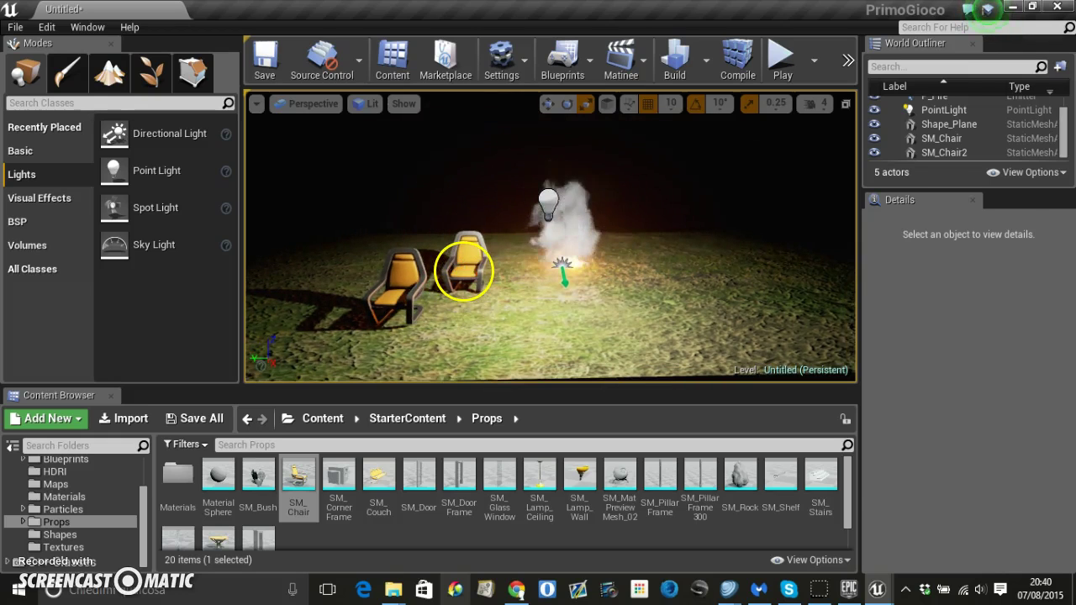
right_click(463, 271)
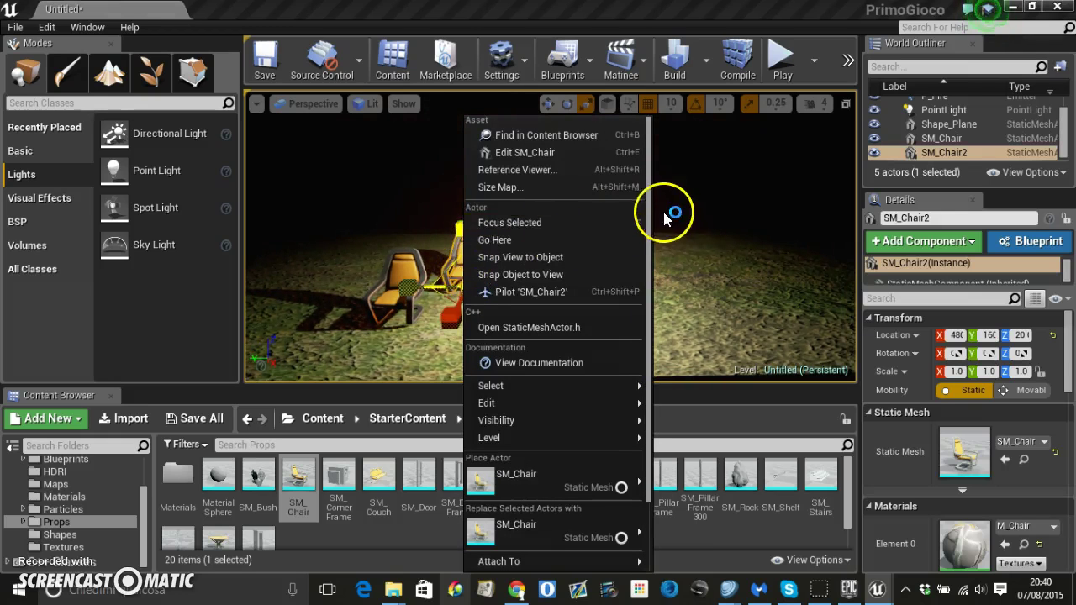
click(676, 216)
right_click(461, 257)
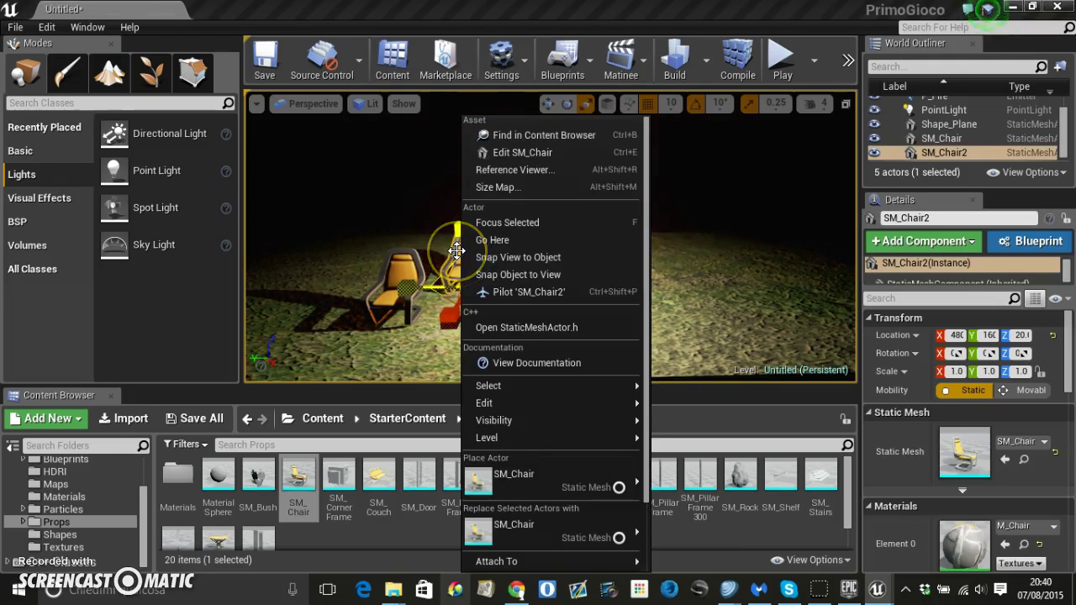
click(656, 256)
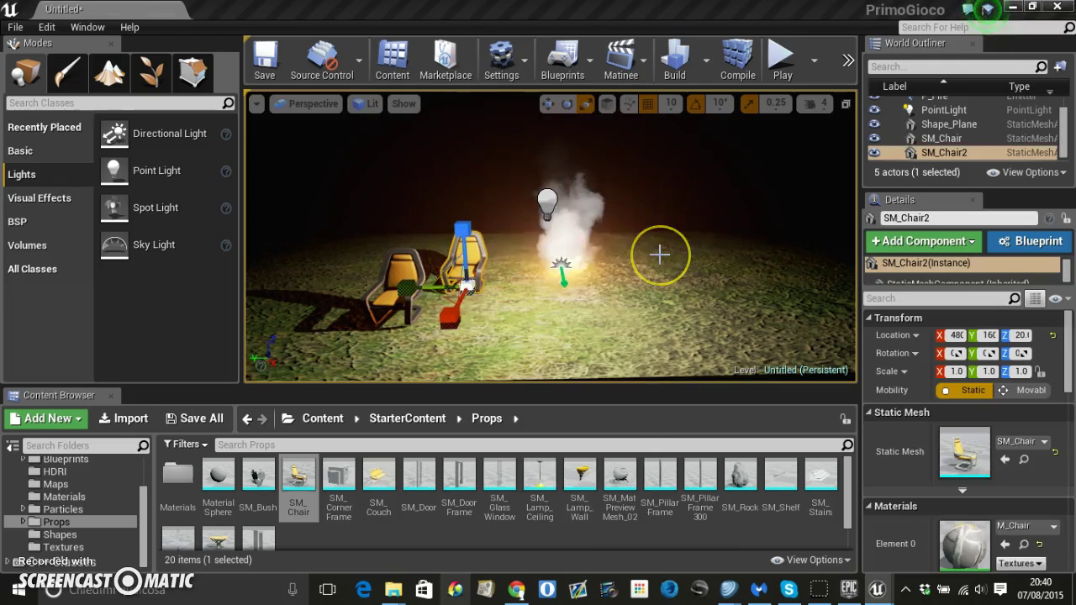
Move SM_Chair2 to the far side of the fire and rotate it to face the fire.
click(462, 274)
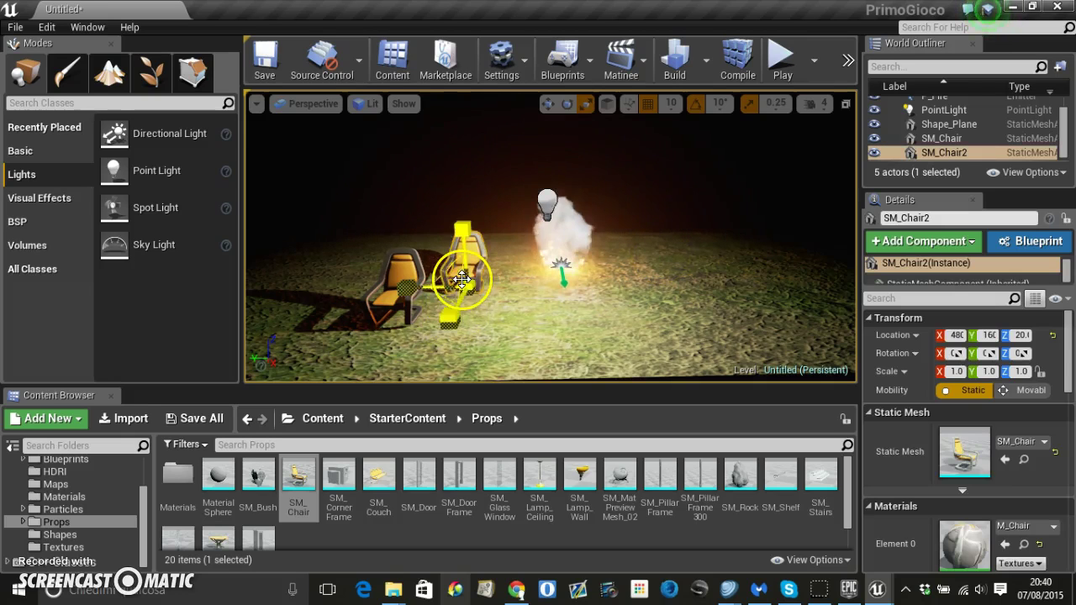
key(e)
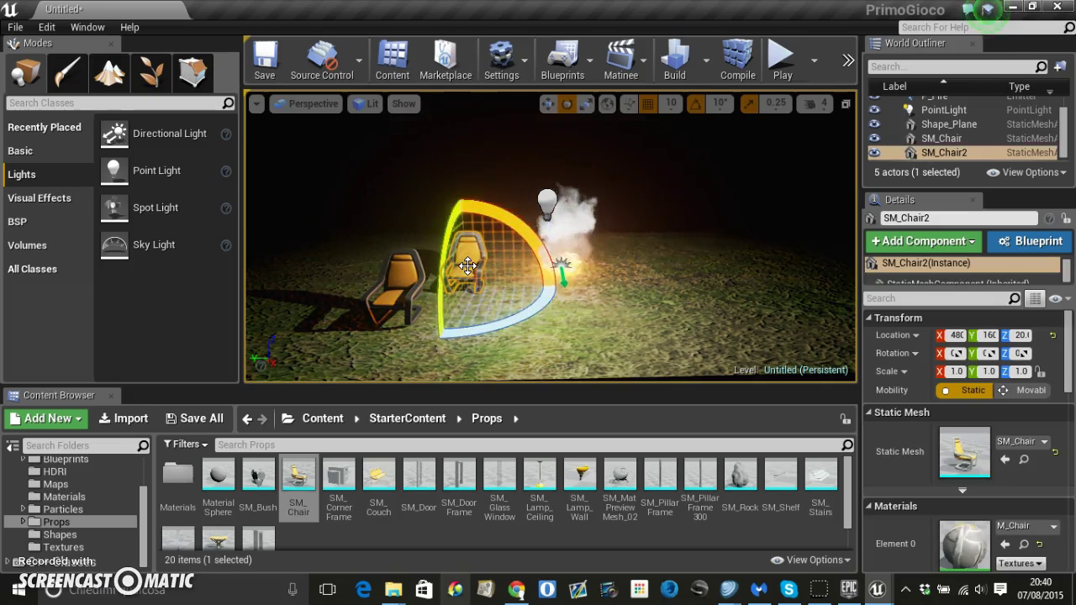
key(w)
click(468, 275)
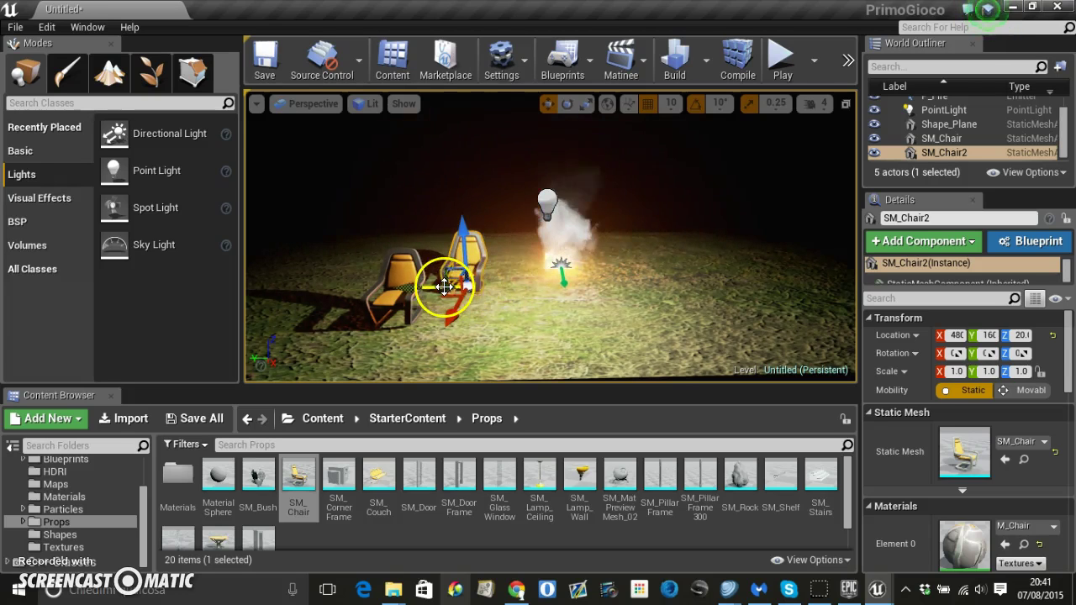
drag(438, 289, 651, 332)
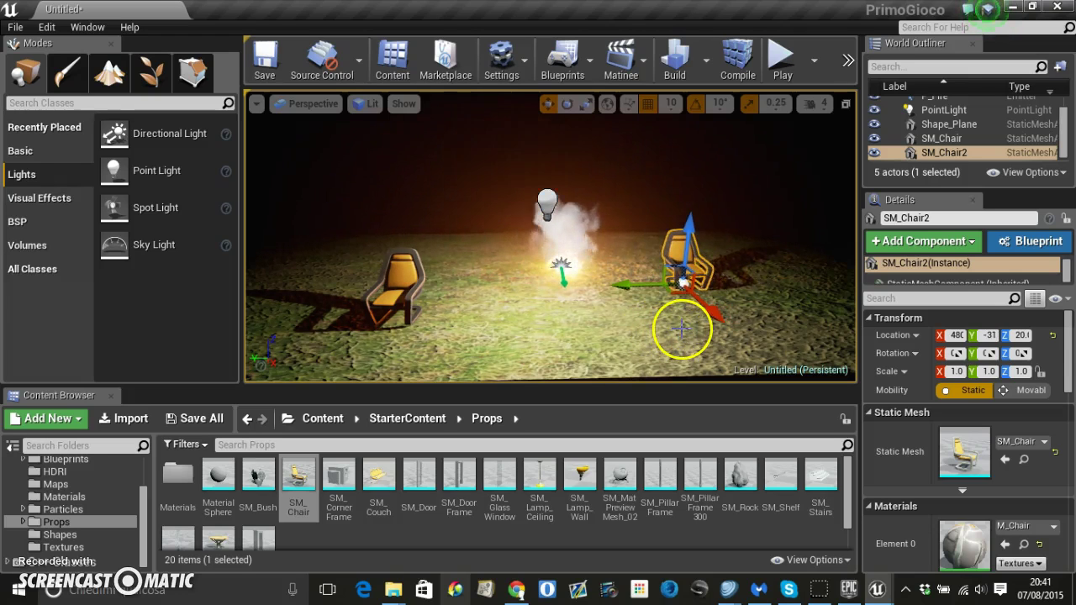
key(r)
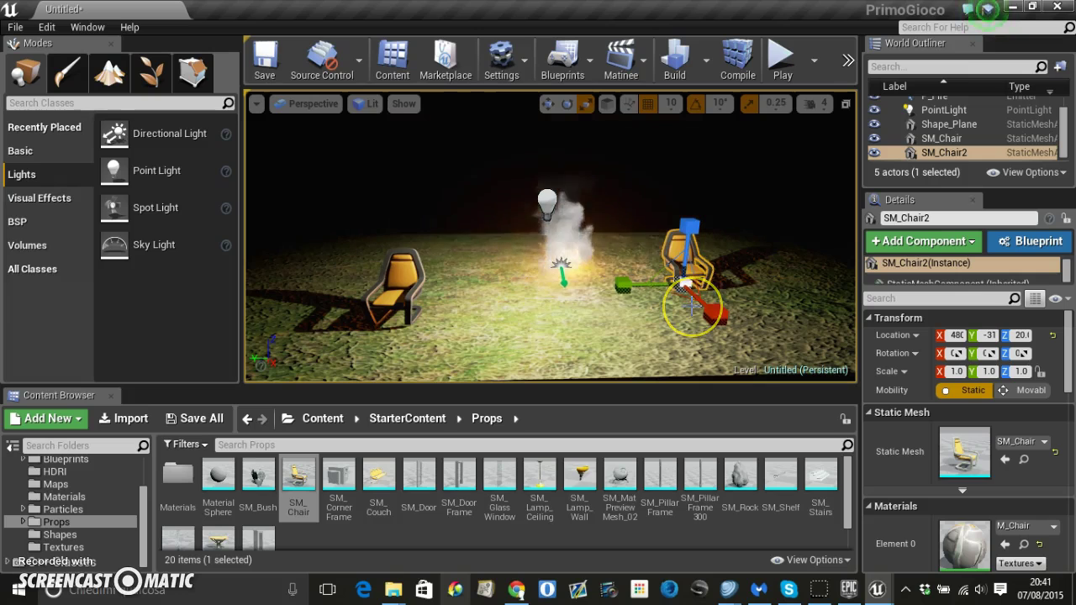
key(e)
mouse_move(695, 323)
mouse_down()
mouse_move(672, 329)
mouse_move(525, 281)
mouse_up()
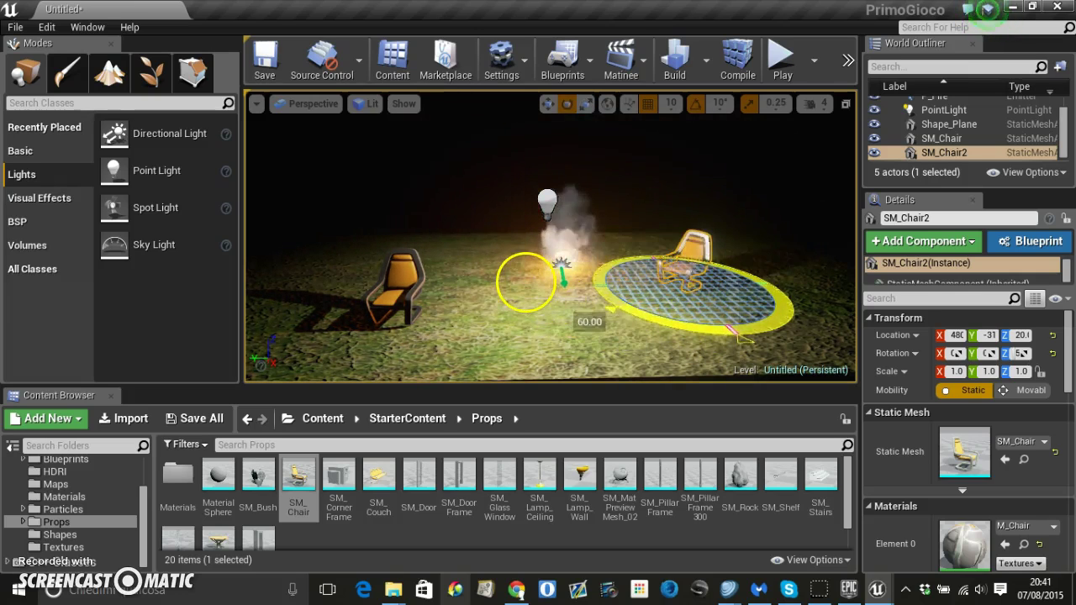
drag(702, 328, 703, 330)
Move SM_Chair level with SM_Chair2 and turn it to face the fire.
click(403, 297)
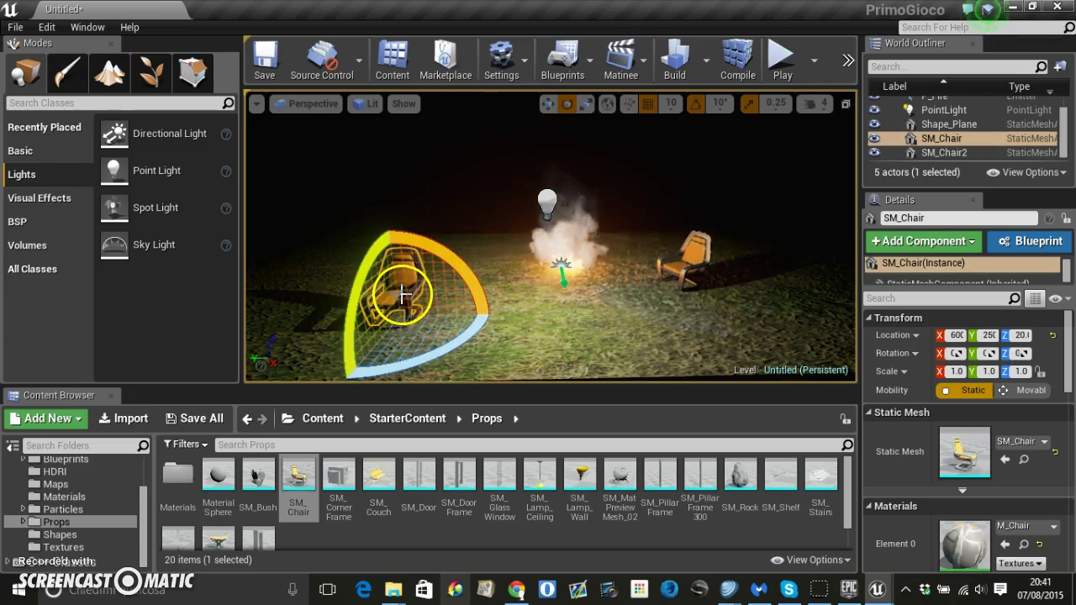
key(w)
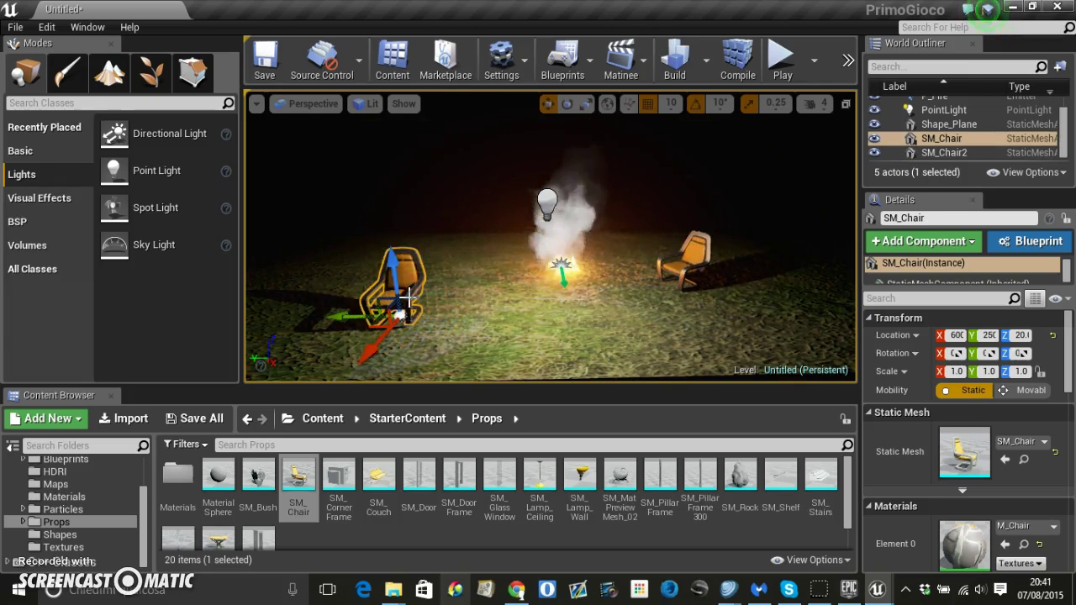
drag(380, 342, 438, 306)
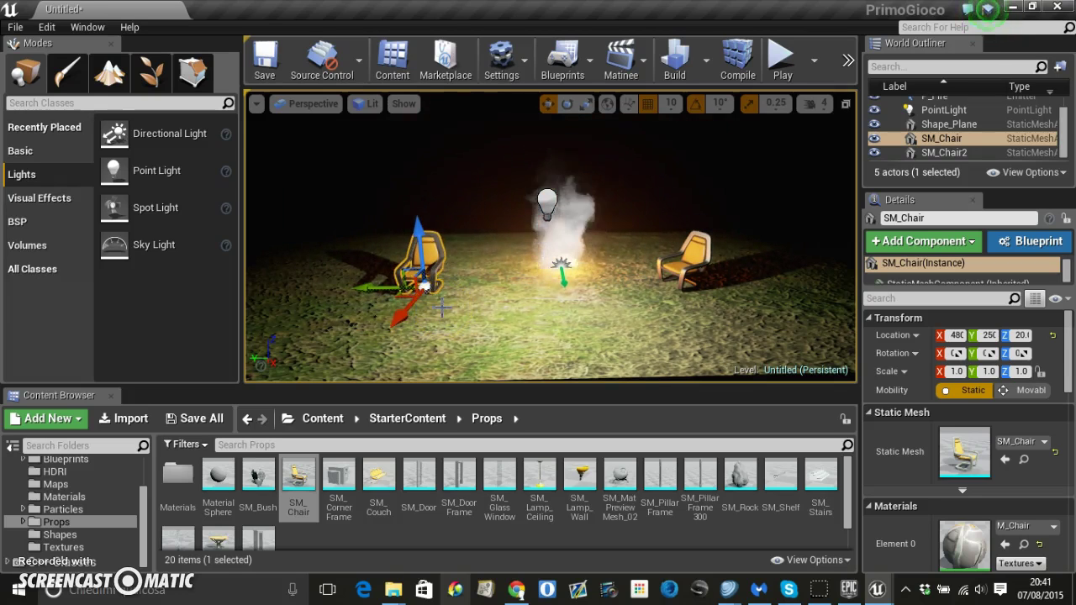
key(e)
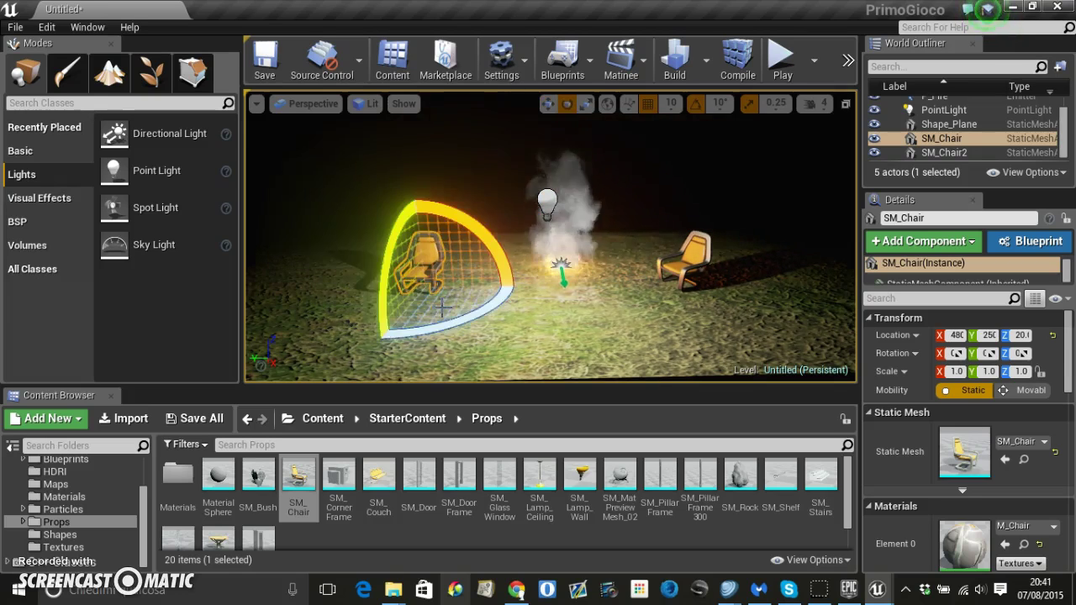
drag(443, 327, 633, 233)
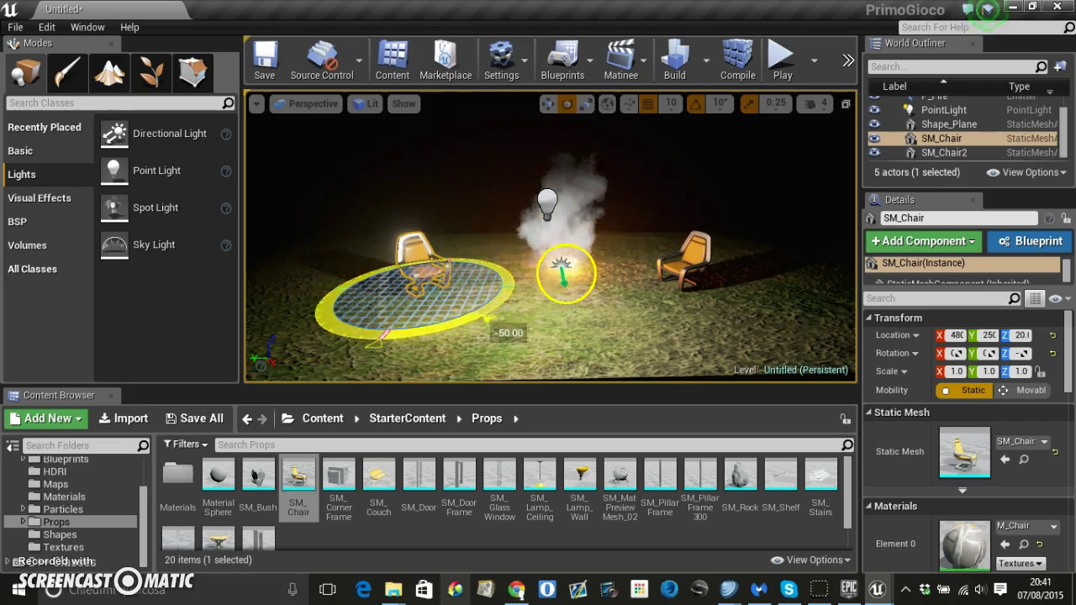
key(Escape)
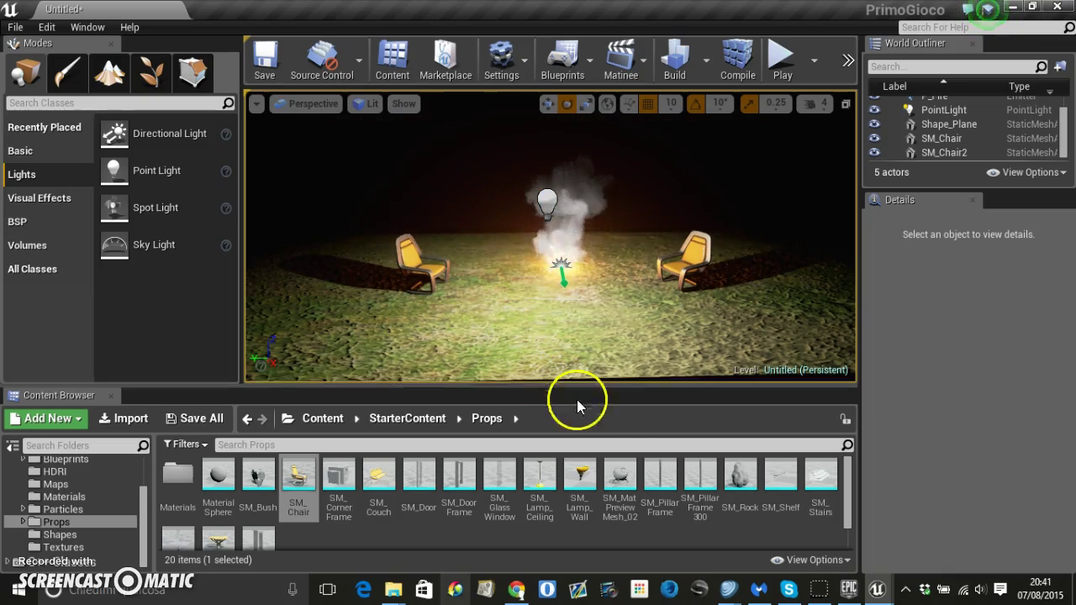
Place SM_TableRound in front of the fire between the chairs, then preview in Play.
scroll(422, 501, down, 2)
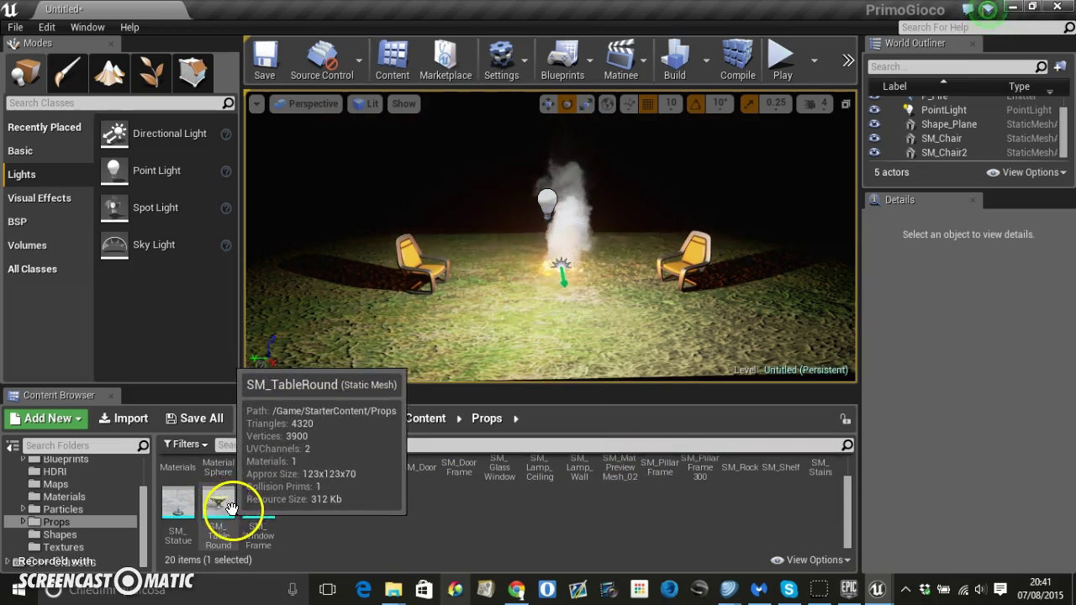
mouse_move(221, 505)
mouse_down()
mouse_move(530, 346)
mouse_move(508, 335)
mouse_up()
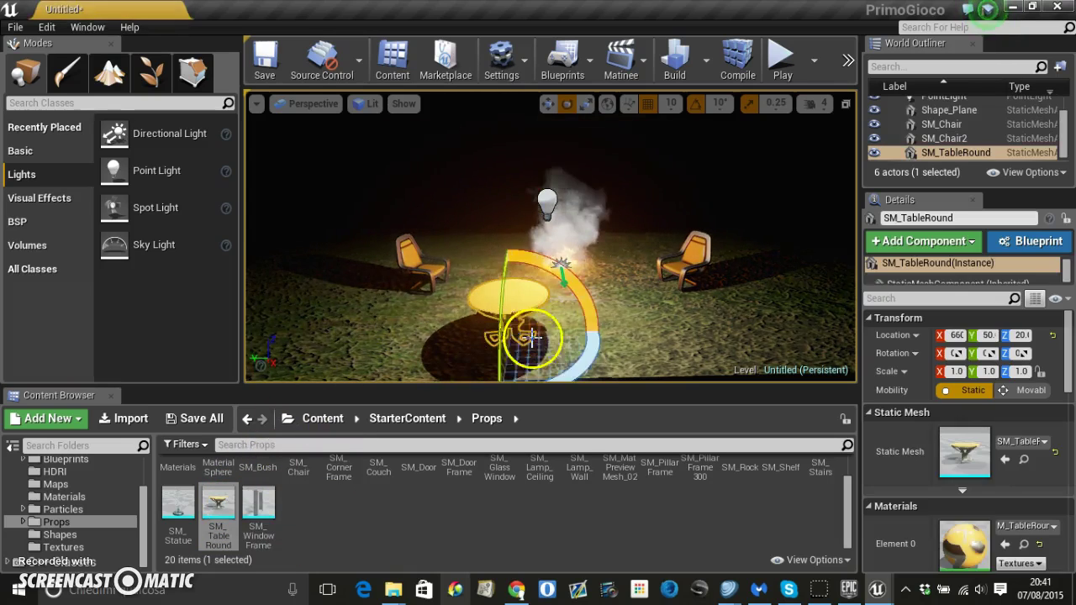
click(627, 320)
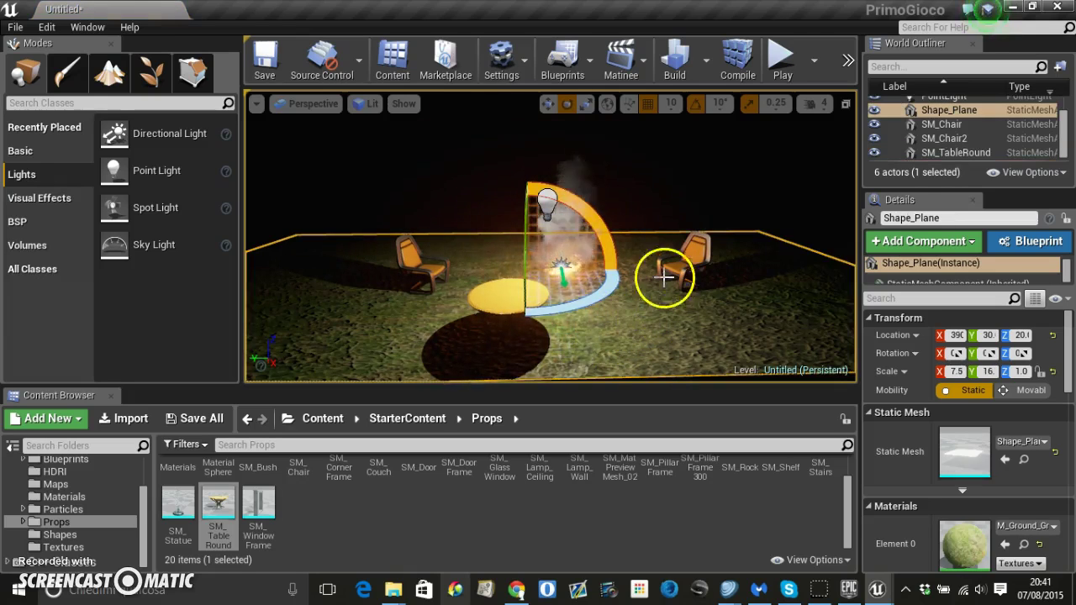
click(778, 52)
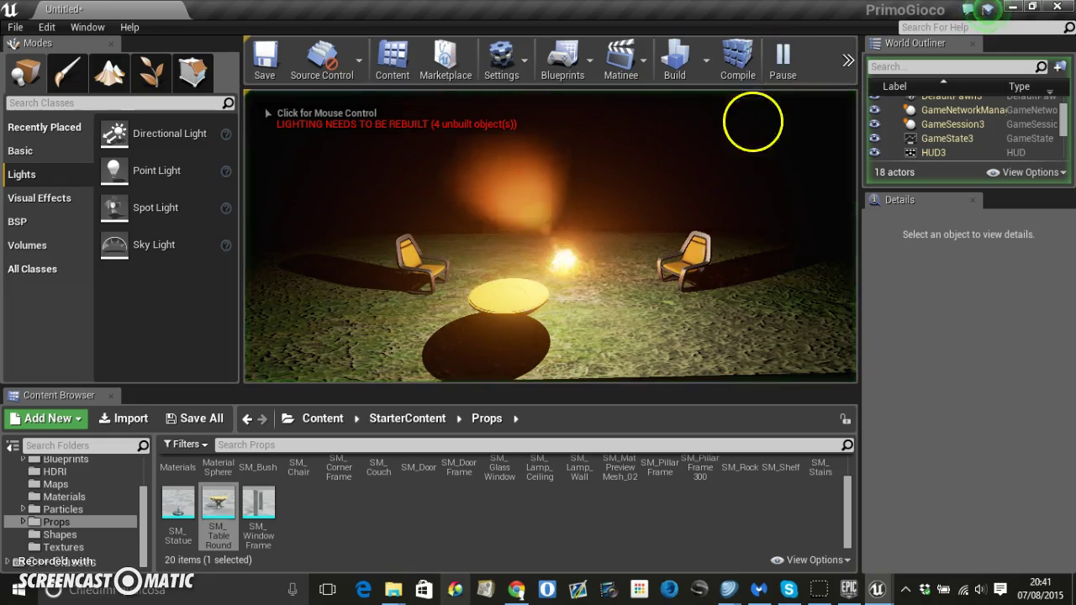